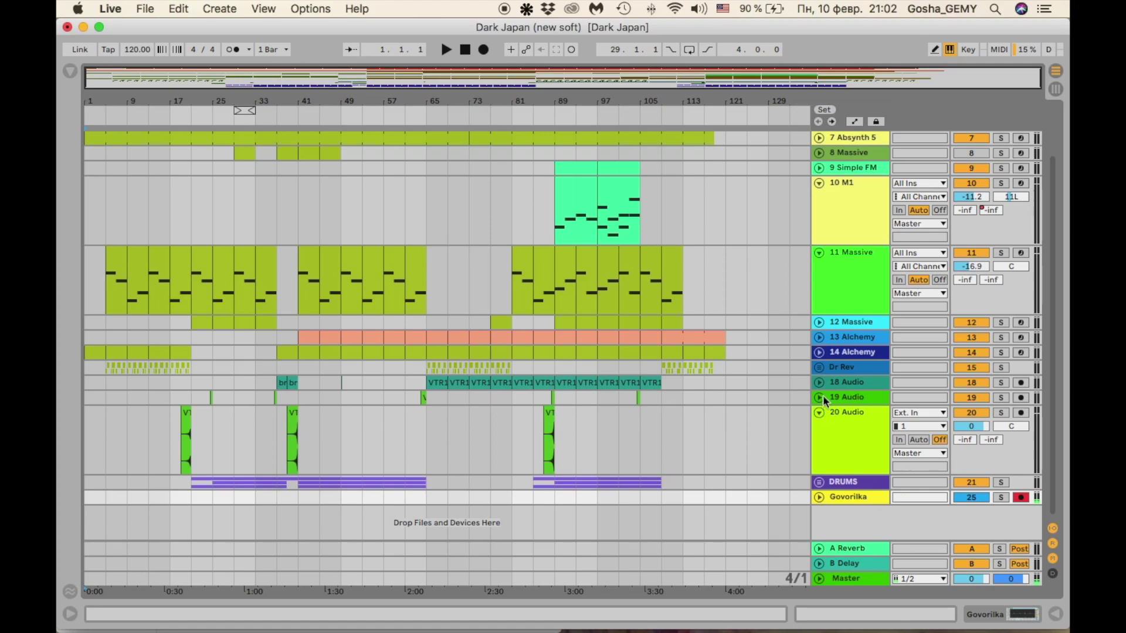
Unfold the DRUMS group to view its Clap, HH and kick tracks, then collapse the 20 Audio track and the group
{"action": "left_click", "coordinate": [819, 481]}
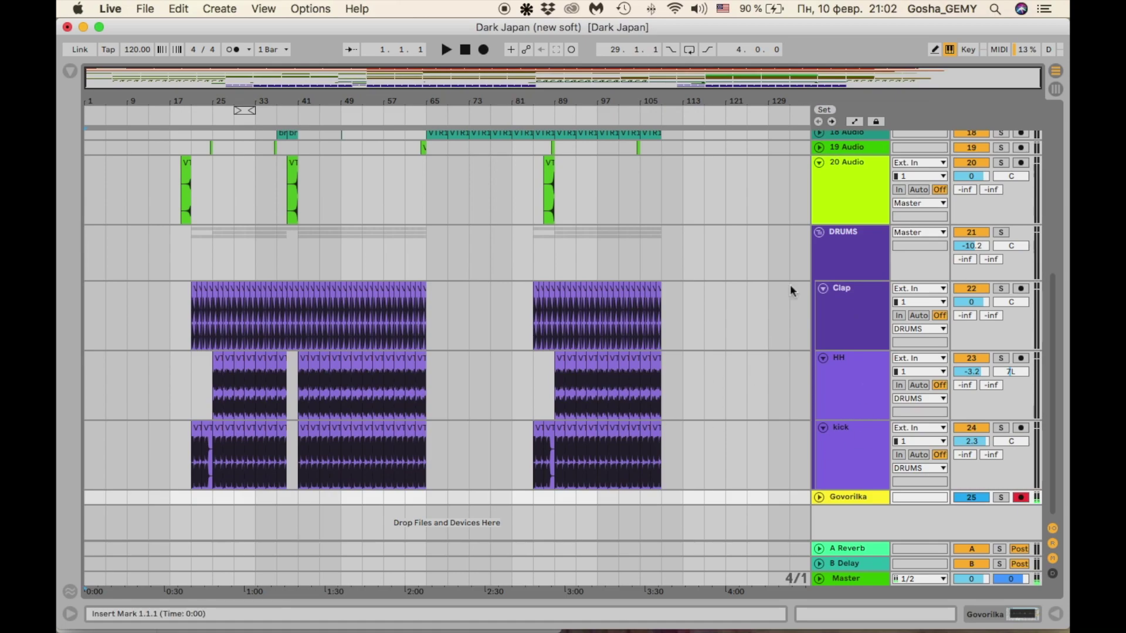
{"action": "left_click", "coordinate": [819, 164]}
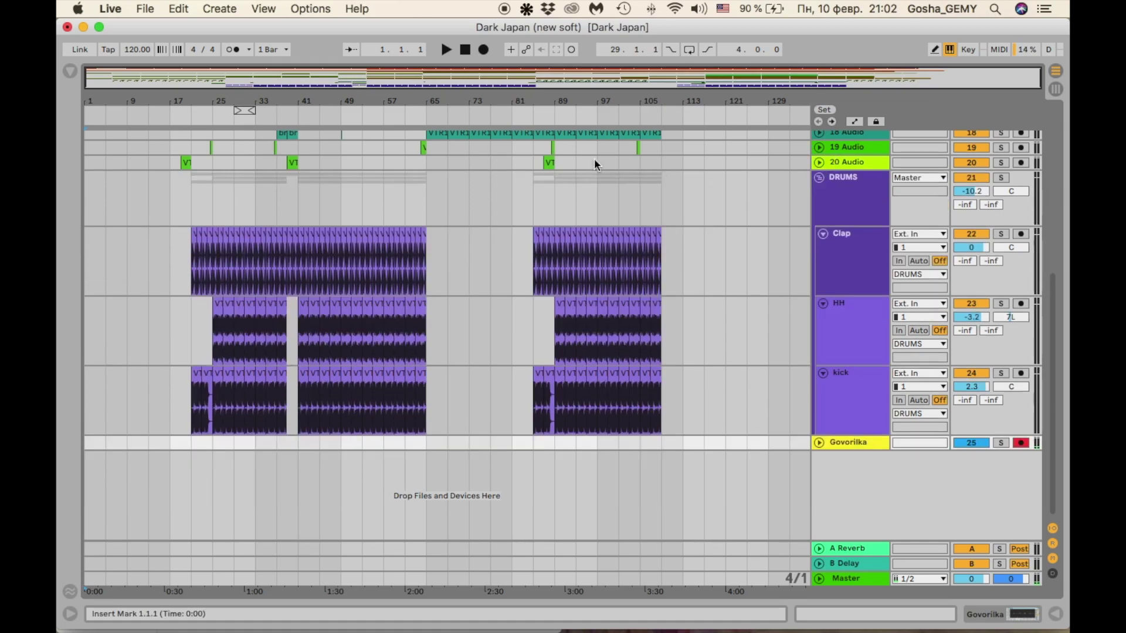
{"action": "left_click", "coordinate": [819, 176]}
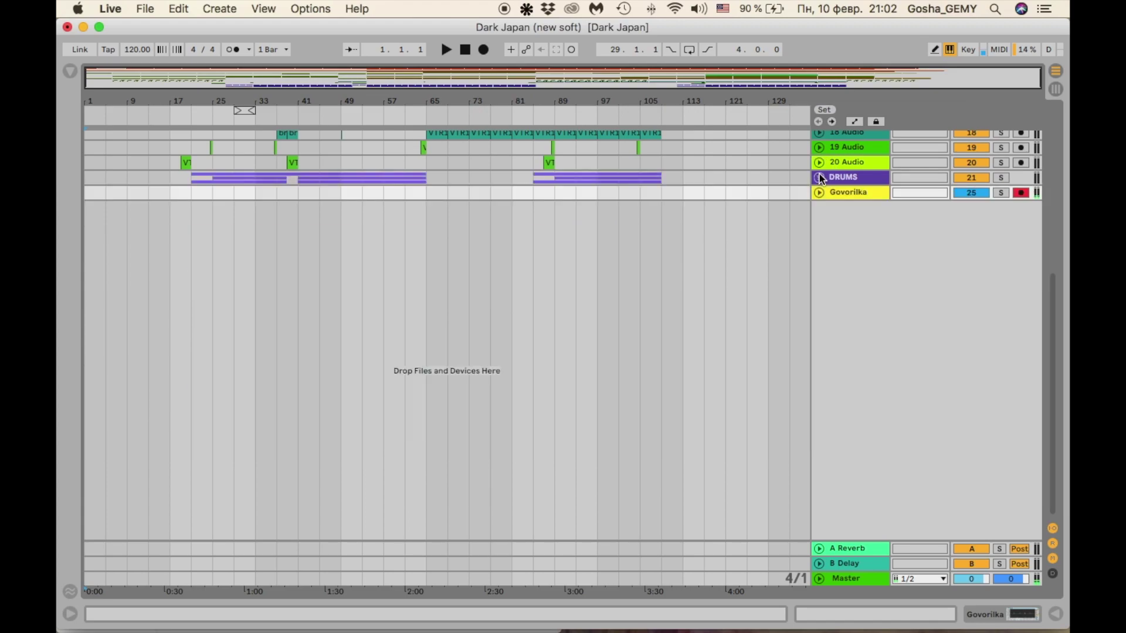
{"action": "scroll", "coordinate": [423, 226], "scroll_direction": "up", "scroll_amount": 5}
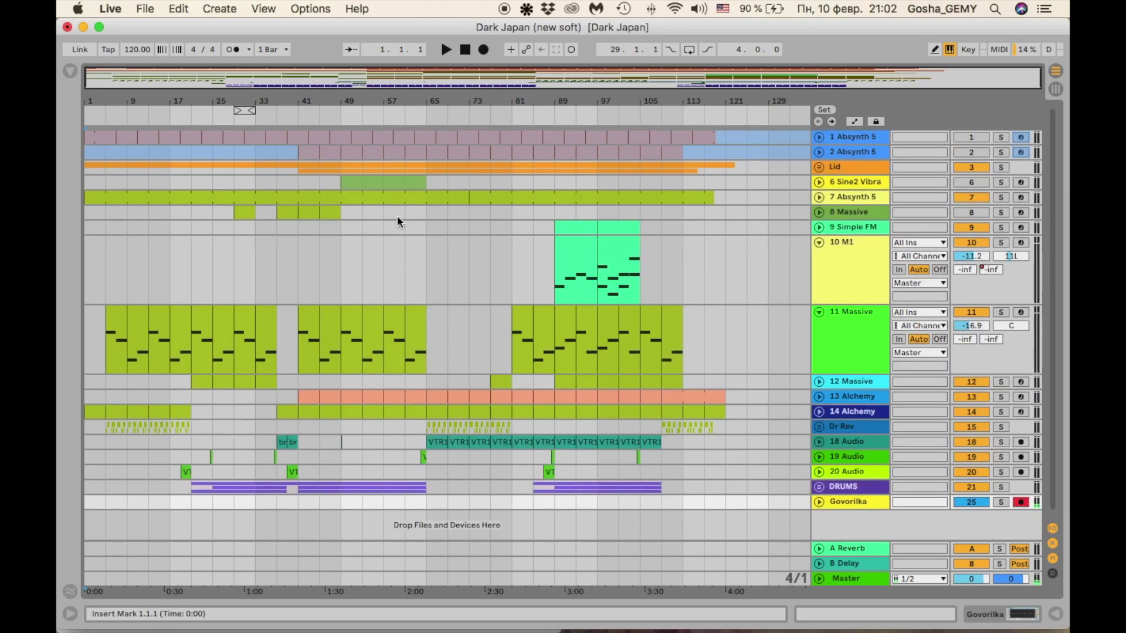
Play the arrangement from the start, audition the 1 Absynth 5 track in solo, unsolo it and stop playback
{"action": "left_click", "coordinate": [444, 50]}
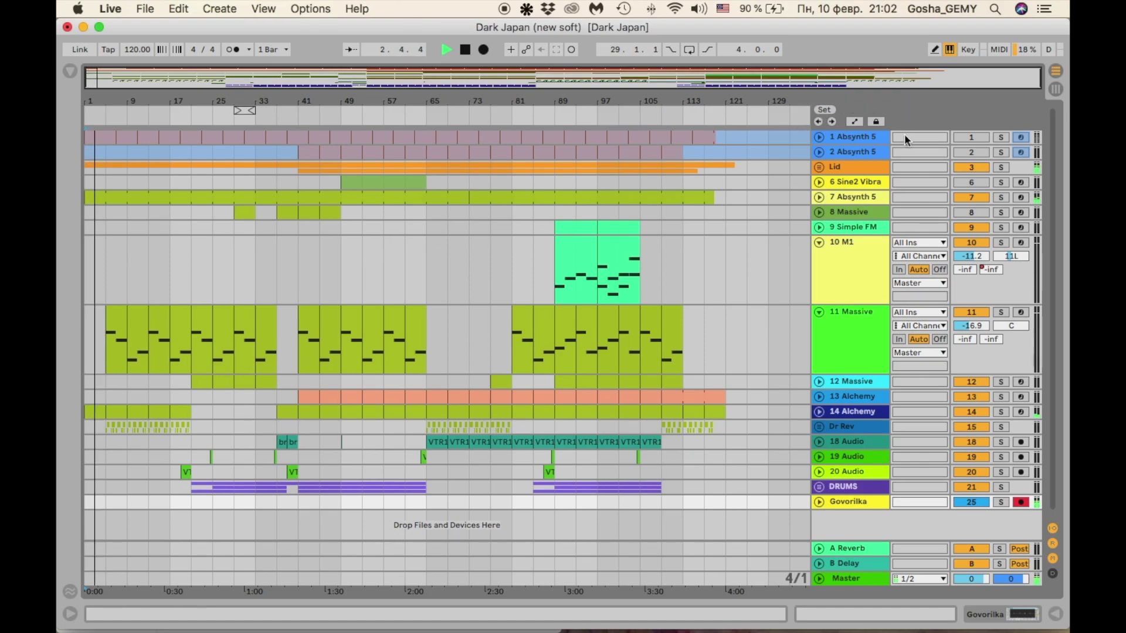
{"action": "left_click", "coordinate": [1001, 137]}
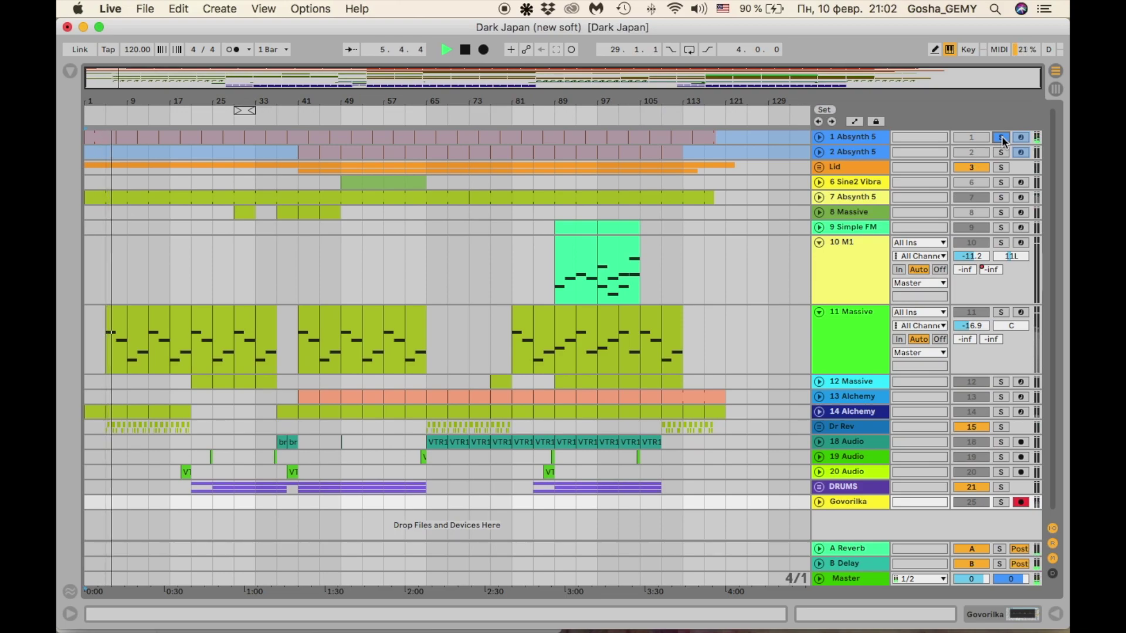
{"action": "left_click", "coordinate": [1002, 136]}
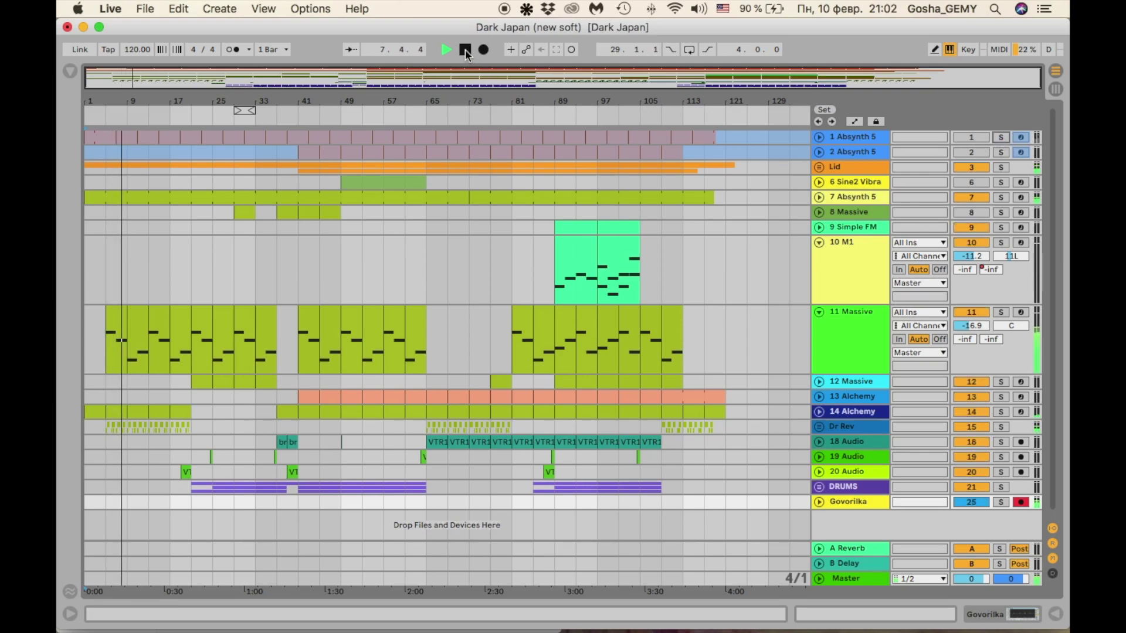
{"action": "left_click", "coordinate": [465, 50]}
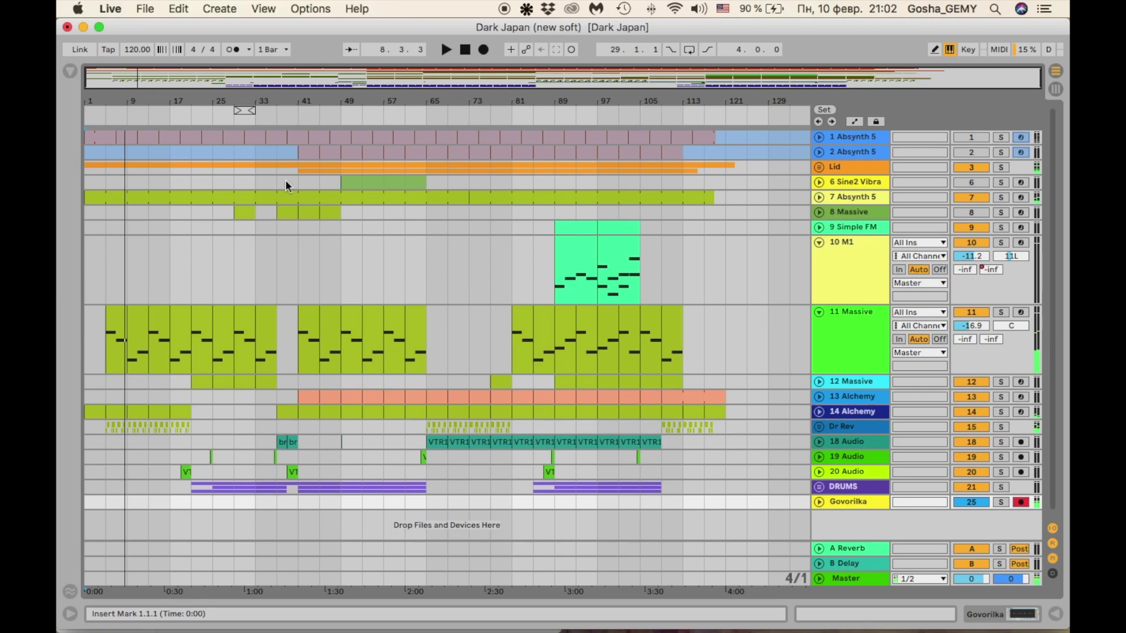
Show the 1 Absynth 5 track's device chain and look through its EQ Eight, Reverb and compressor settings
{"action": "double_click", "coordinate": [868, 139]}
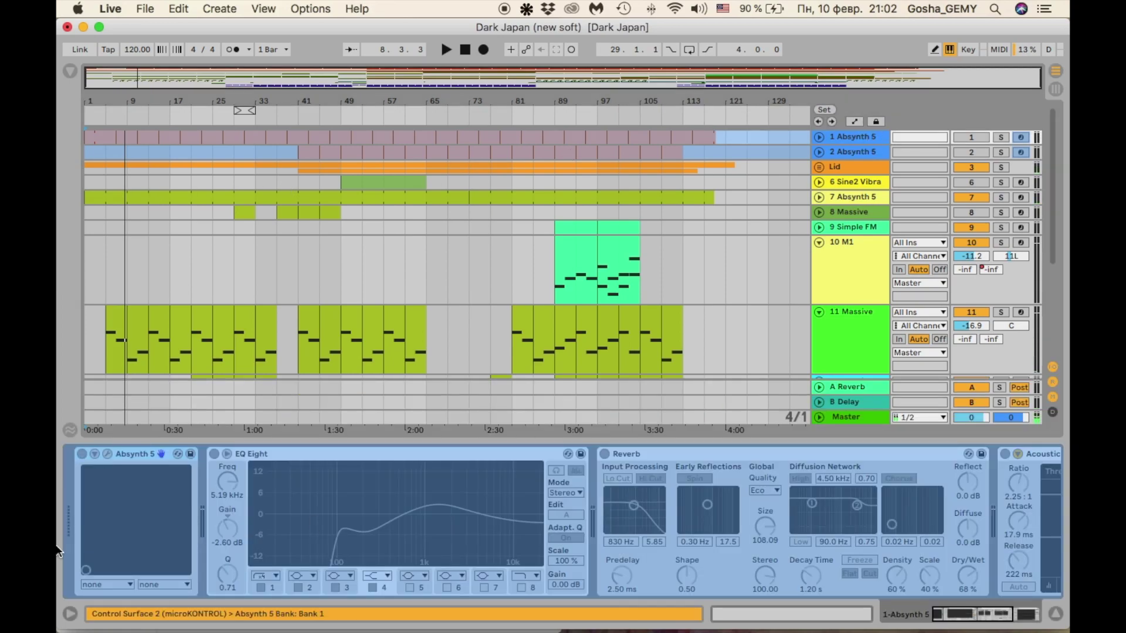
{"action": "scroll", "coordinate": [449, 491], "scroll_direction": "right", "scroll_amount": 3}
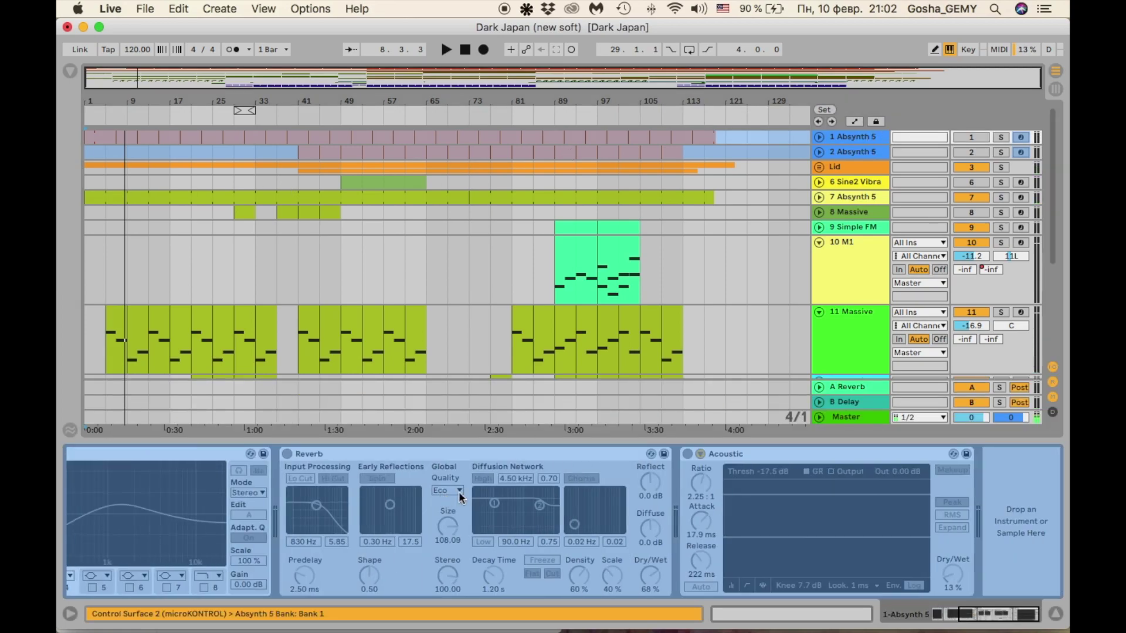
{"action": "scroll", "coordinate": [710, 469], "scroll_direction": "left", "scroll_amount": 3}
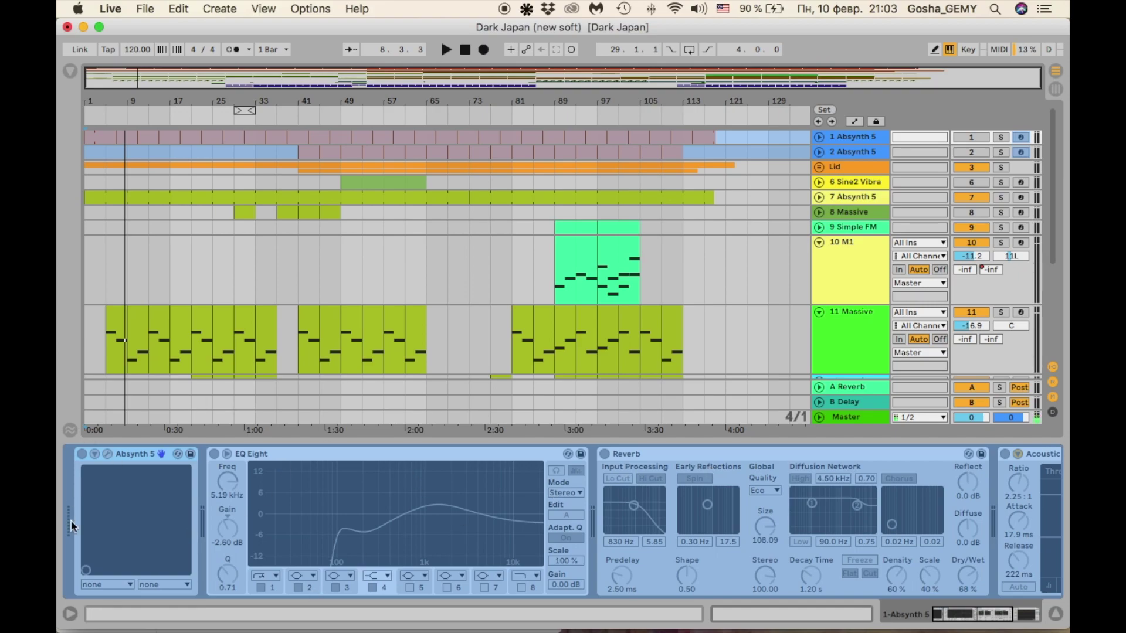
Play the arrangement, audition the 11 Massive track in solo while showing its devices, then unsolo it
{"action": "left_click", "coordinate": [447, 50]}
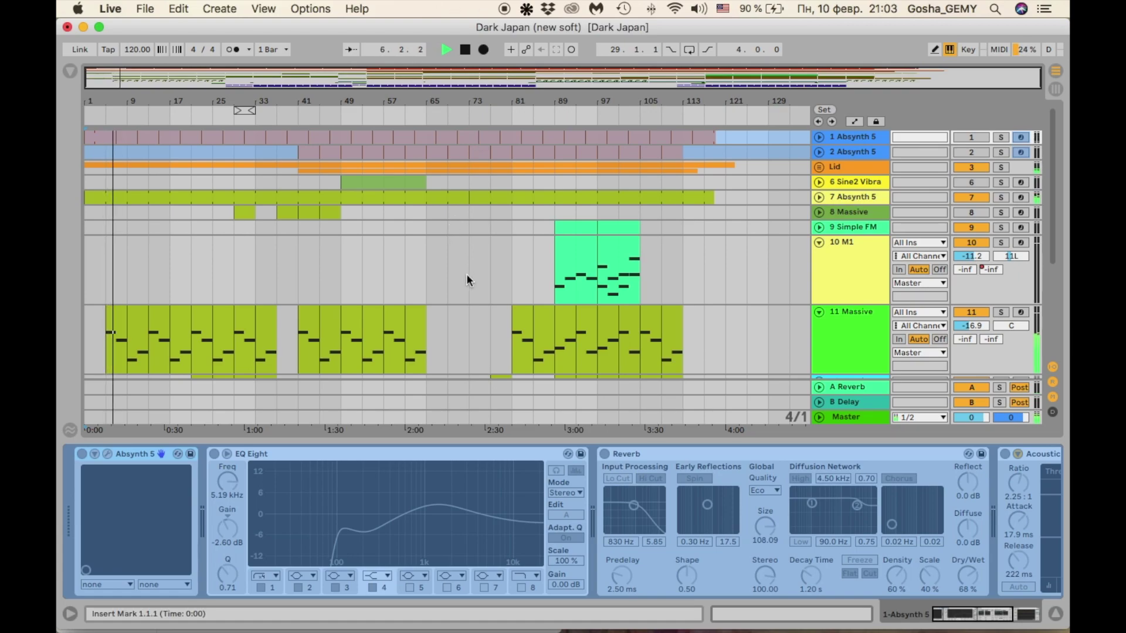
{"action": "left_click", "coordinate": [1002, 312]}
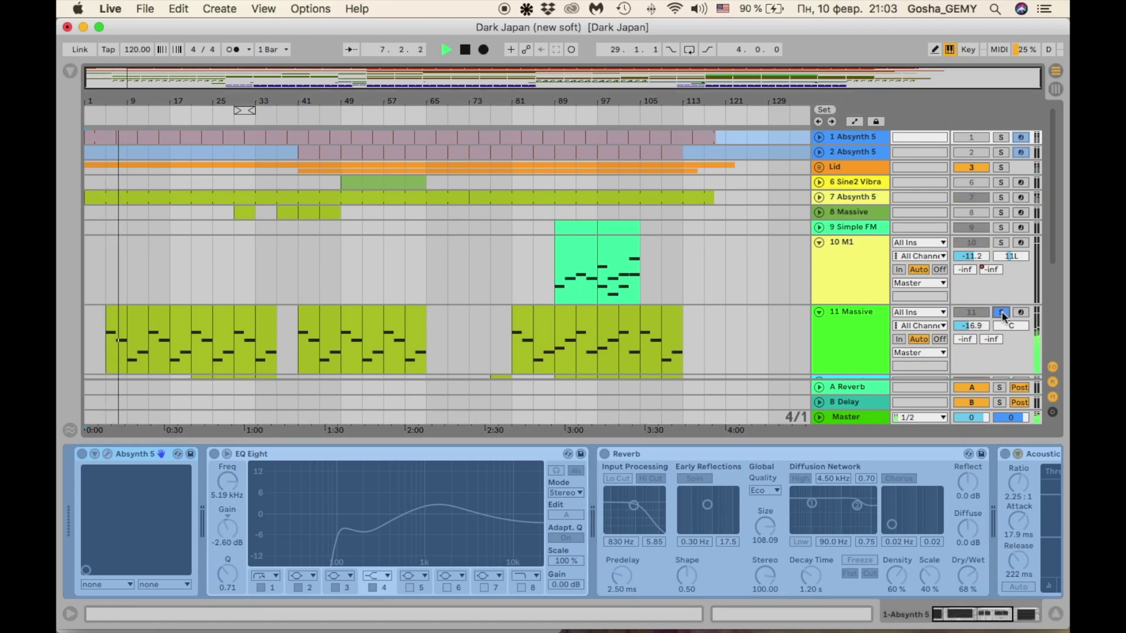
{"action": "left_click", "coordinate": [881, 315]}
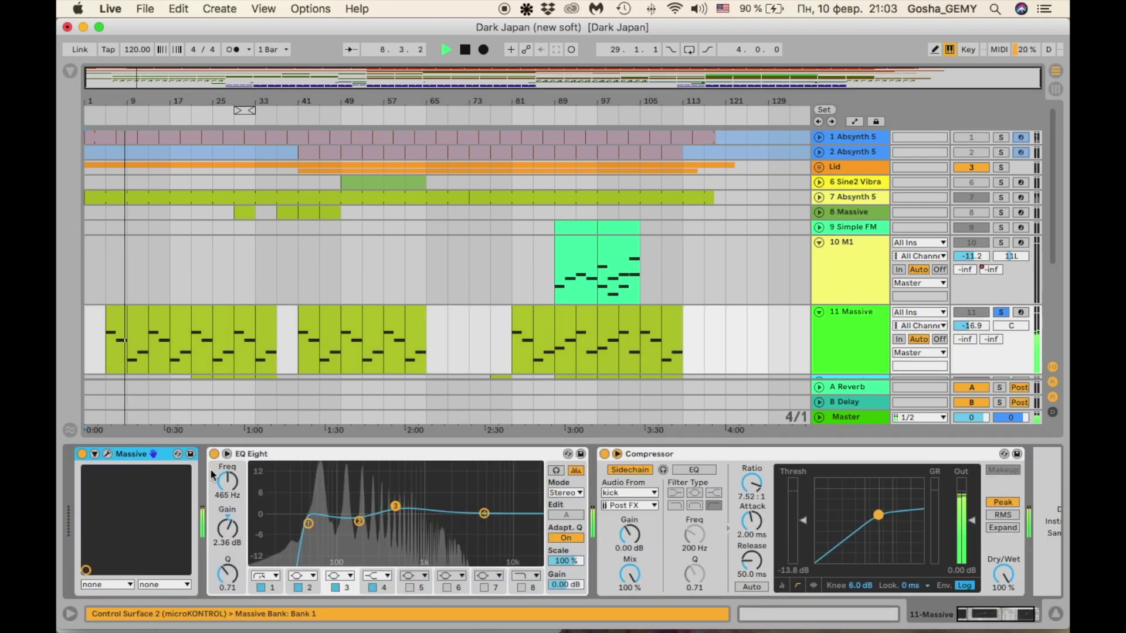
{"action": "left_click", "coordinate": [1002, 312]}
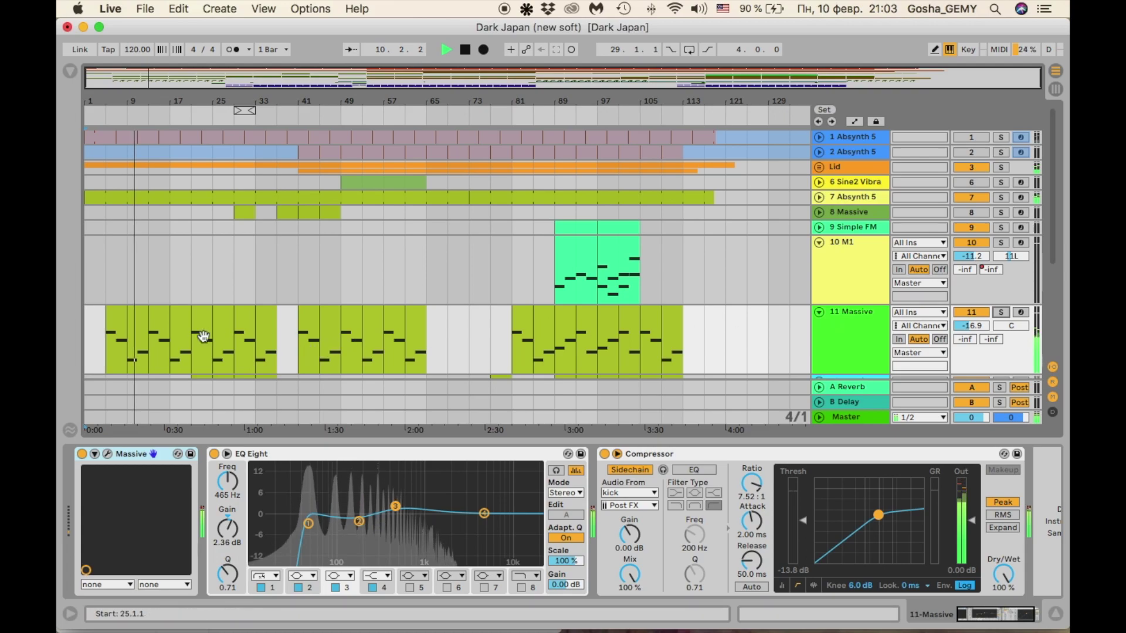
View the Massive synth's plug-in window, close it, and examine the EQ Eight and sidechained Compressor on the 11 Massive track
{"action": "left_click", "coordinate": [108, 456]}
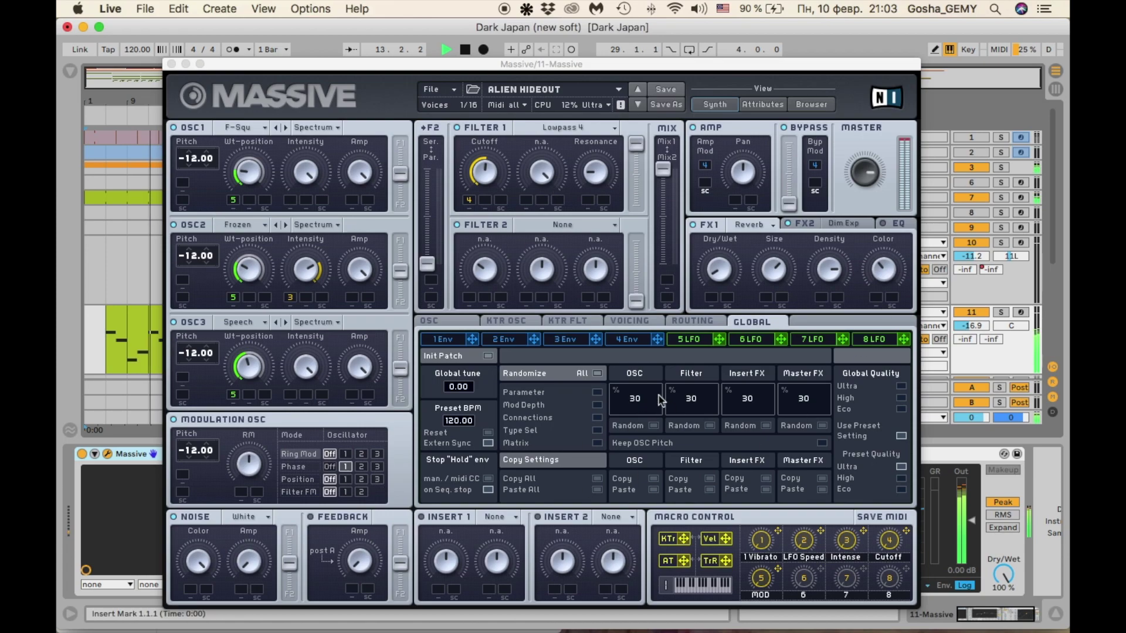
{"action": "left_click", "coordinate": [171, 64]}
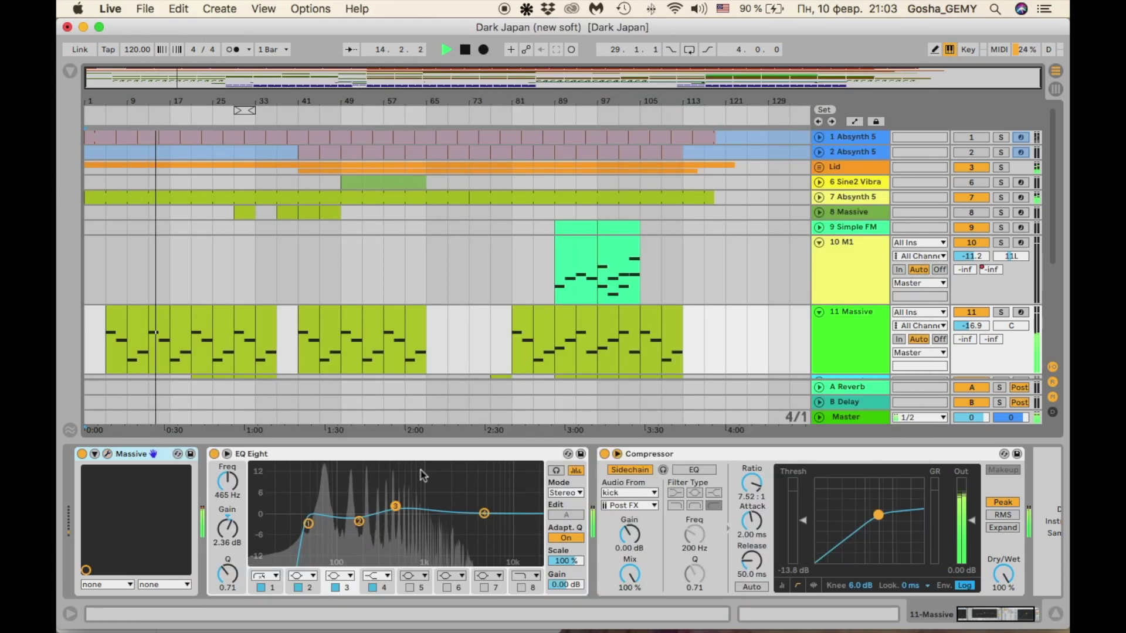
{"action": "scroll", "coordinate": [530, 561], "scroll_direction": "right", "scroll_amount": 2}
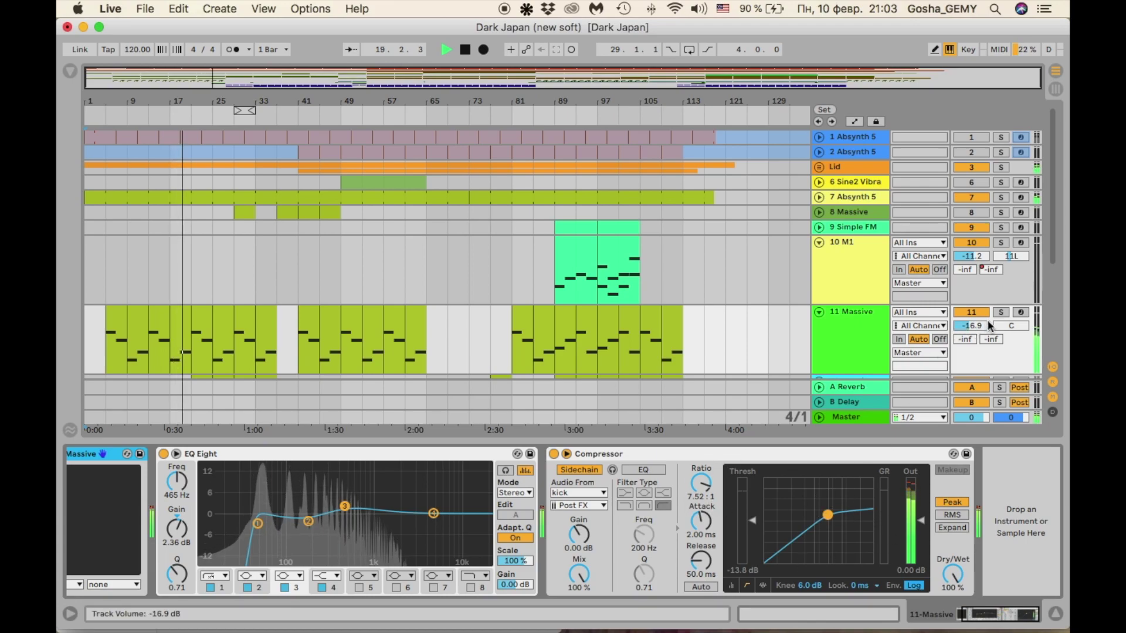
Play from bar 5 with the Dr Rev group soloed and unfold the group to show its audio tracks
{"action": "scroll", "coordinate": [674, 321], "scroll_direction": "down", "scroll_amount": 5}
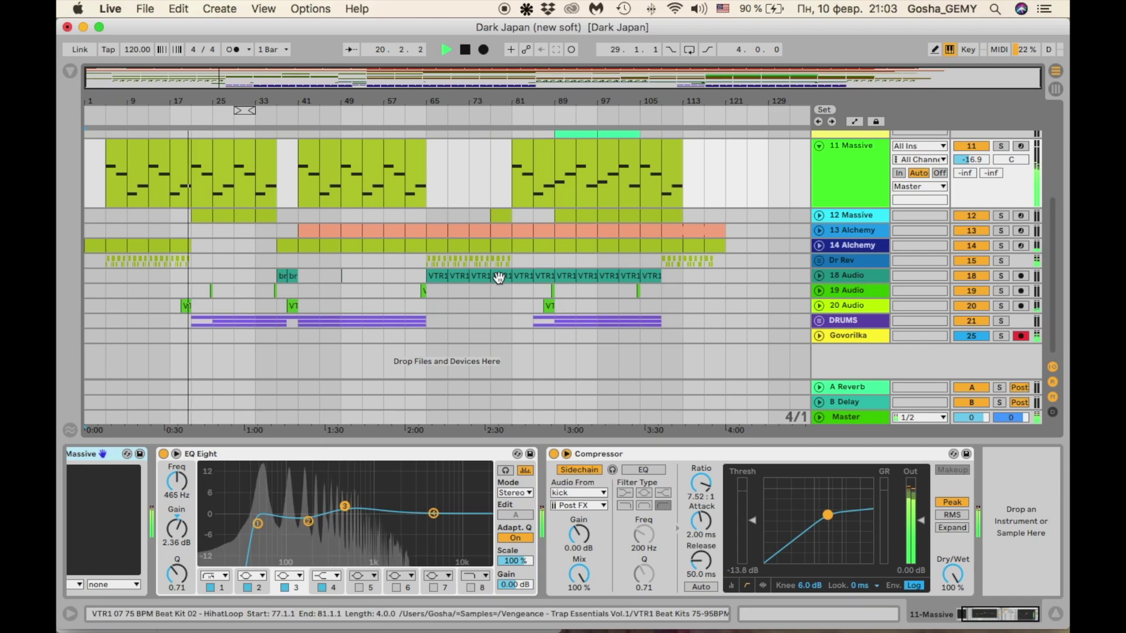
{"action": "left_click", "coordinate": [108, 111]}
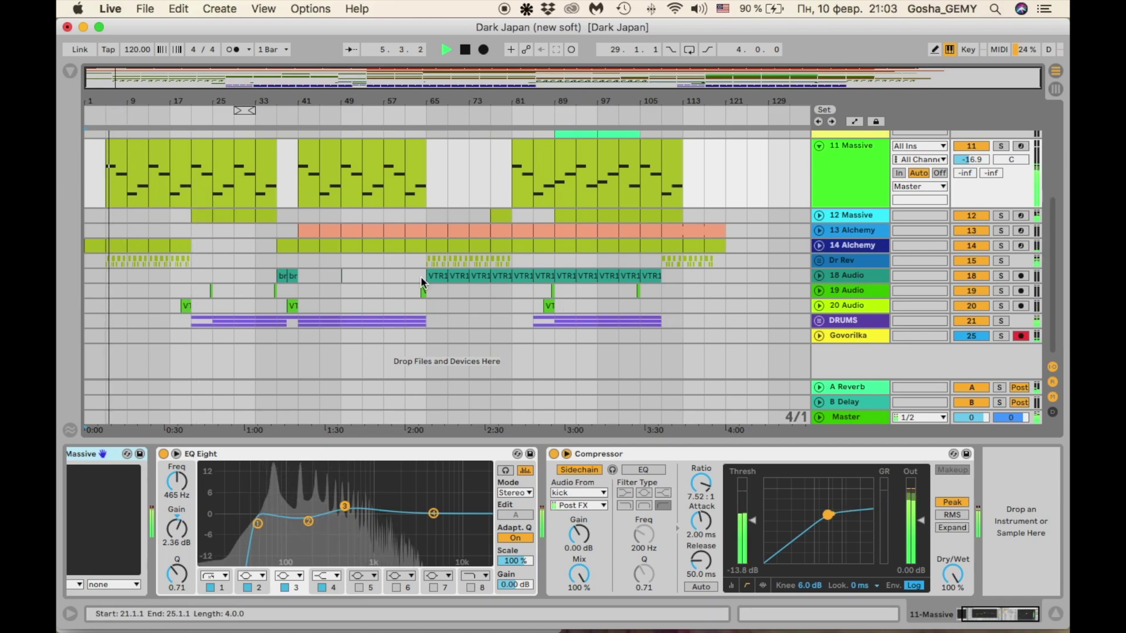
{"action": "left_click", "coordinate": [1000, 261]}
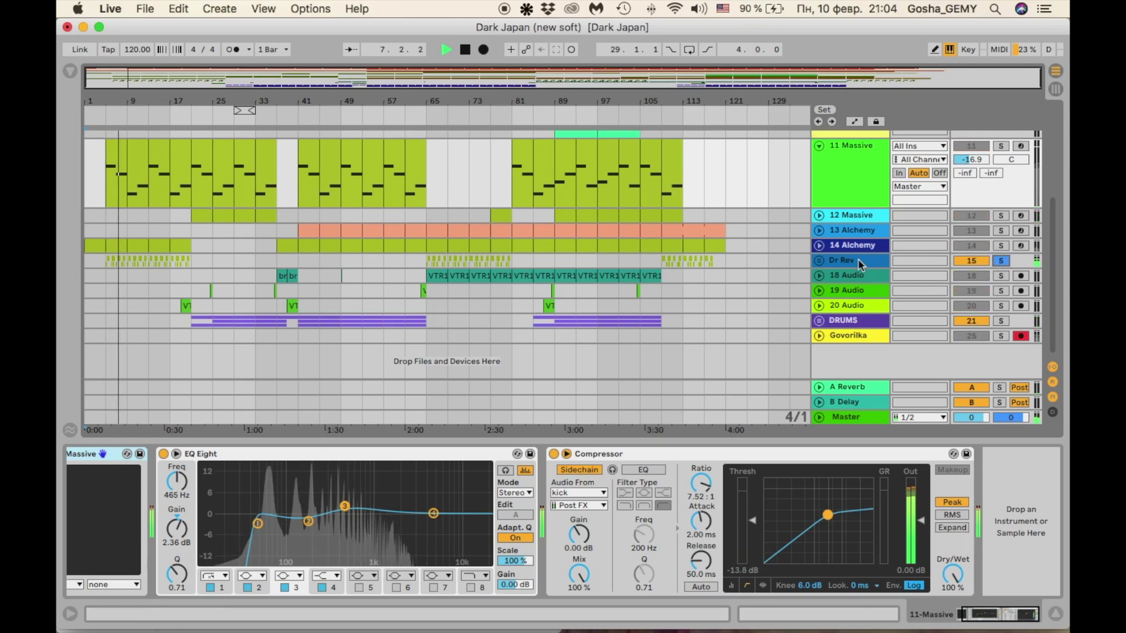
{"action": "left_click", "coordinate": [819, 260]}
{"action": "scroll", "coordinate": [731, 284], "scroll_direction": "down", "scroll_amount": 5}
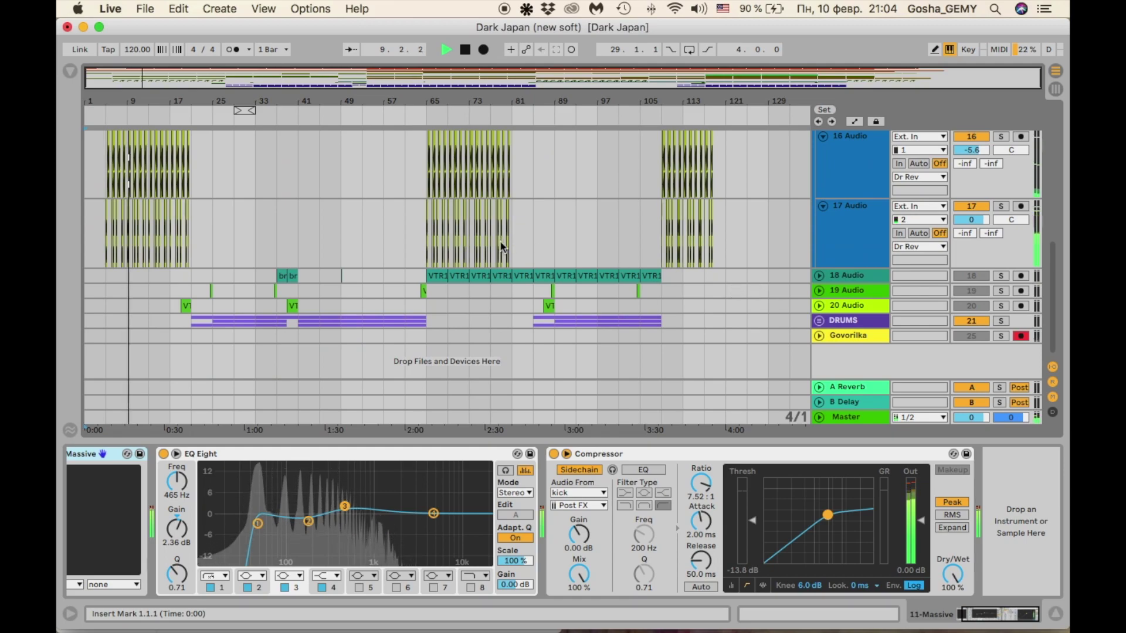
Stop playback and unsolo the Dr Rev group
{"action": "scroll", "coordinate": [498, 234], "scroll_direction": "up", "scroll_amount": 1}
{"action": "left_click", "coordinate": [466, 50]}
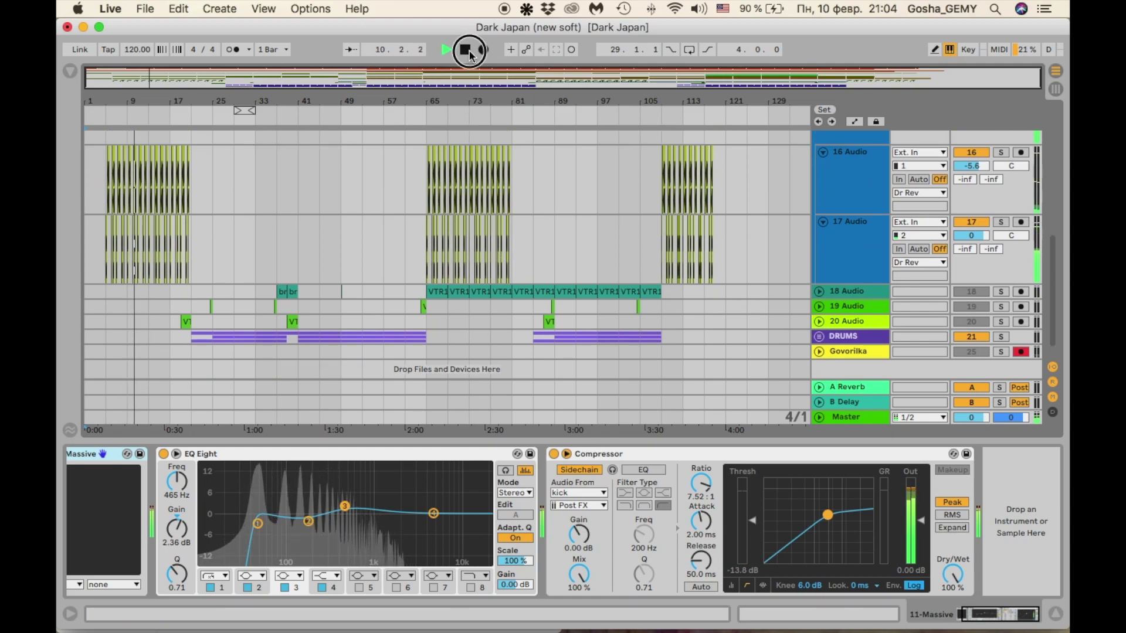
{"action": "scroll", "coordinate": [989, 214], "scroll_direction": "up", "scroll_amount": 7}
{"action": "left_click", "coordinate": [999, 208]}
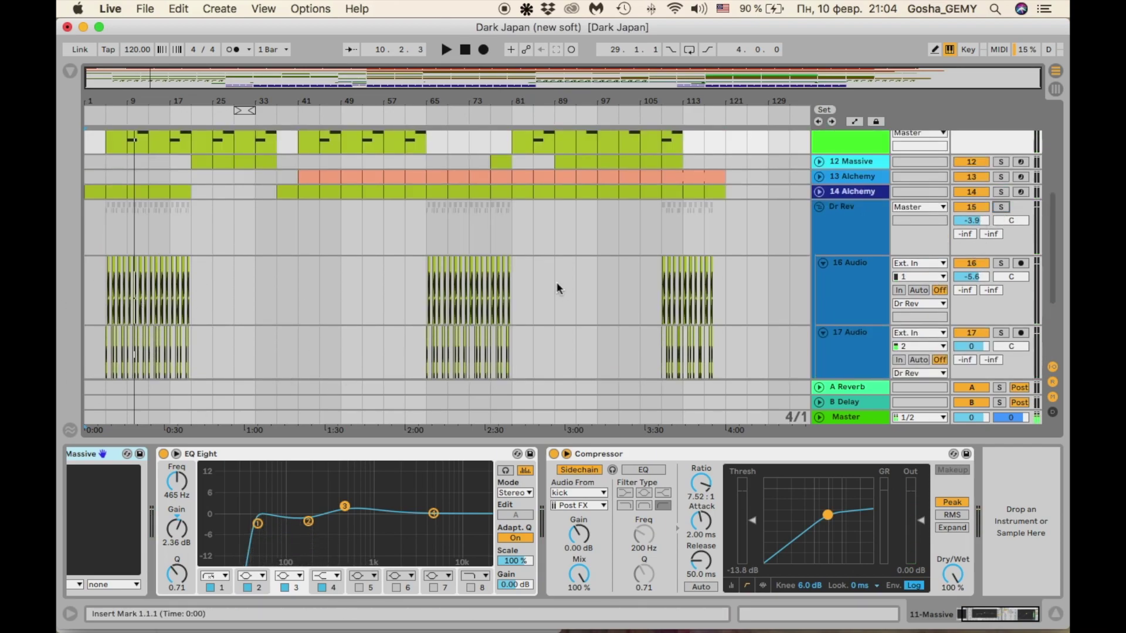
Show the Dr Rev group's effects, play from bar 5, and audition the group in solo before unsoloing it
{"action": "scroll", "coordinate": [572, 282], "scroll_direction": "down", "scroll_amount": 8}
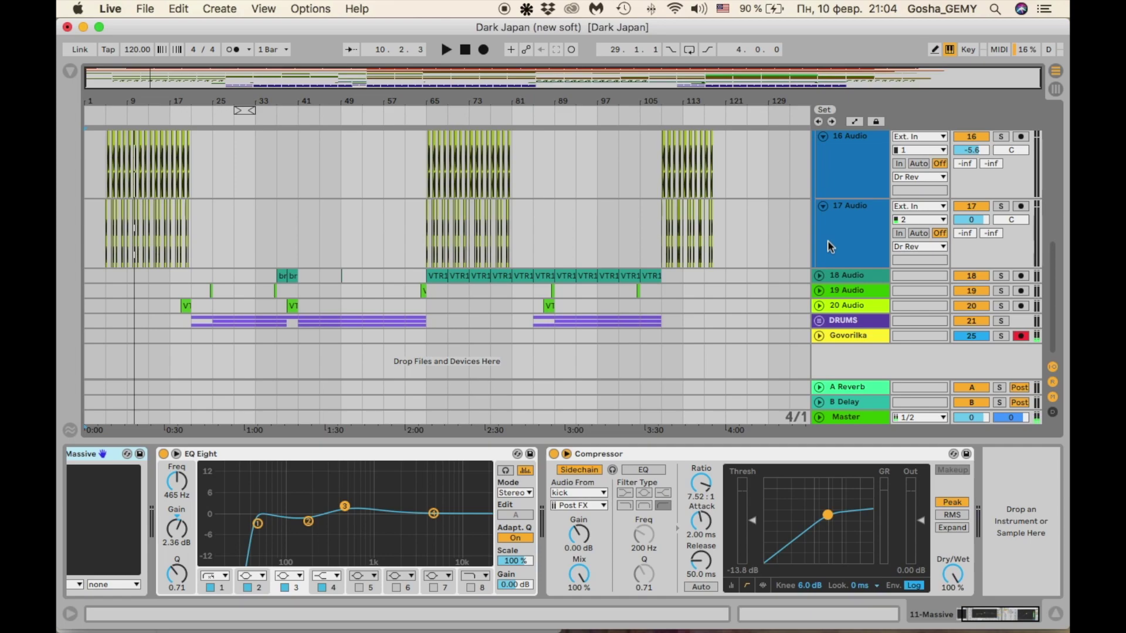
{"action": "scroll", "coordinate": [908, 229], "scroll_direction": "up", "scroll_amount": 8}
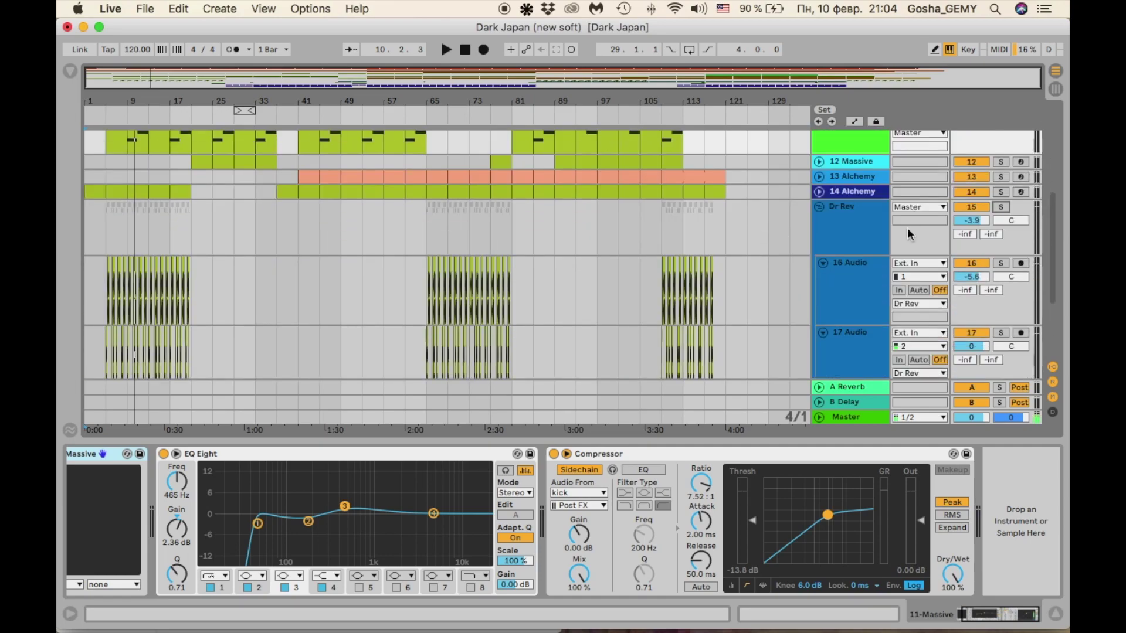
{"action": "scroll", "coordinate": [909, 234], "scroll_direction": "down", "scroll_amount": 3}
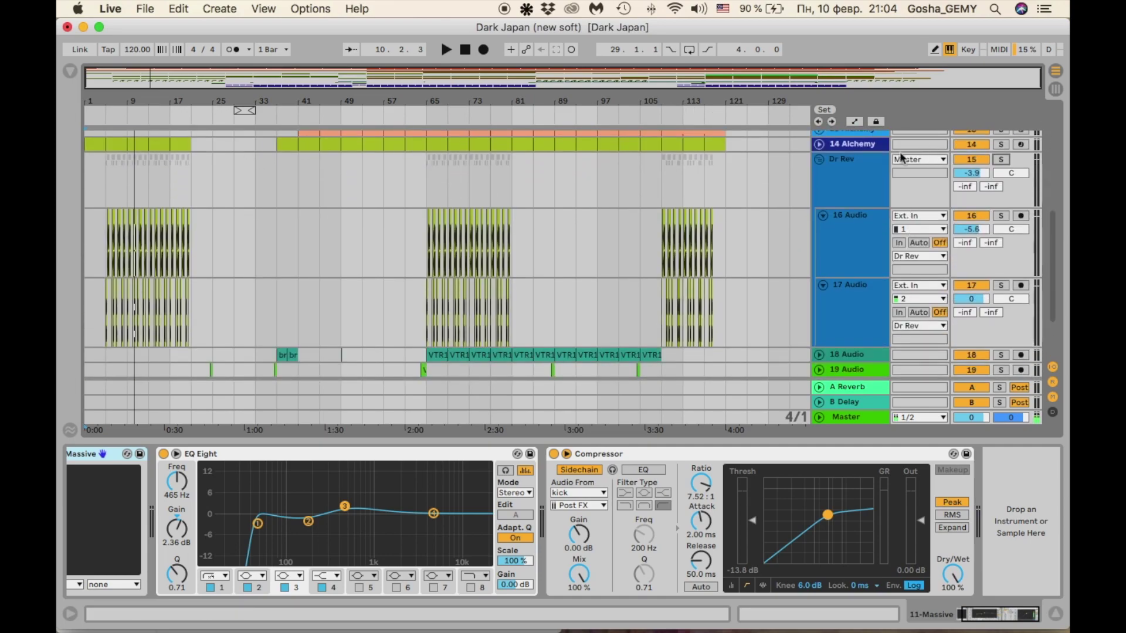
{"action": "left_click", "coordinate": [104, 191]}
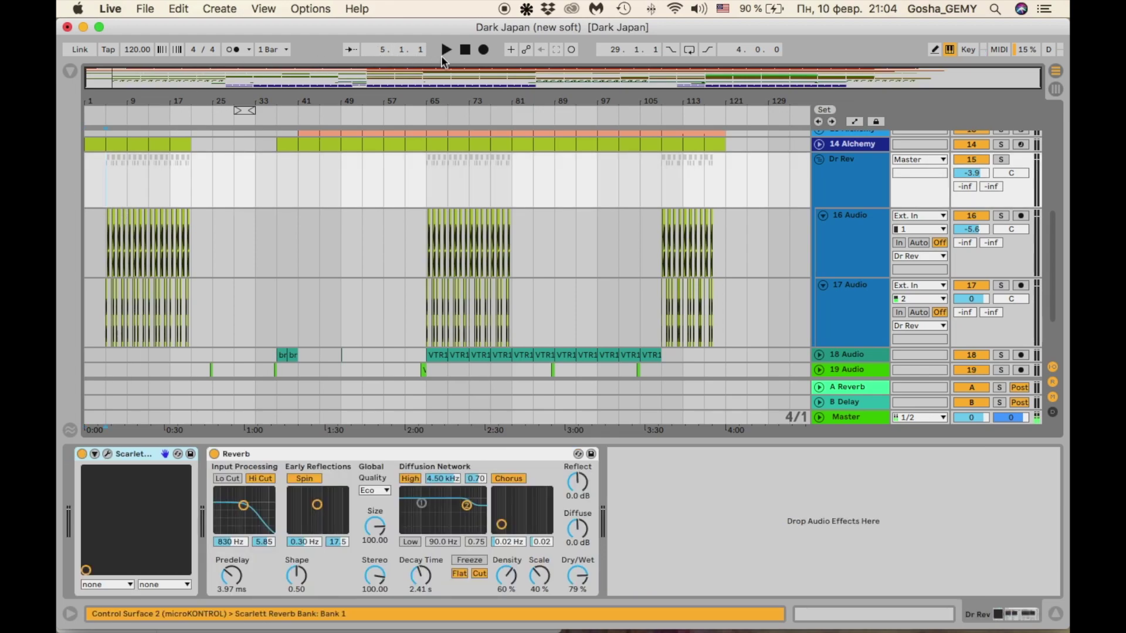
{"action": "left_click", "coordinate": [446, 50]}
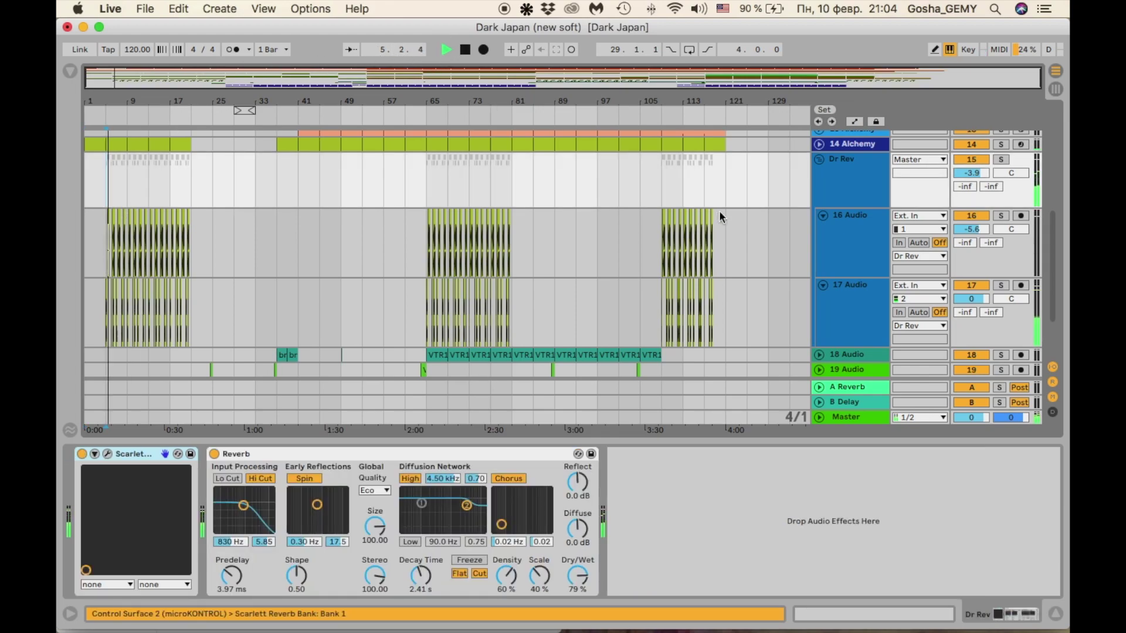
{"action": "left_click", "coordinate": [1001, 159]}
{"action": "left_click", "coordinate": [1001, 158]}
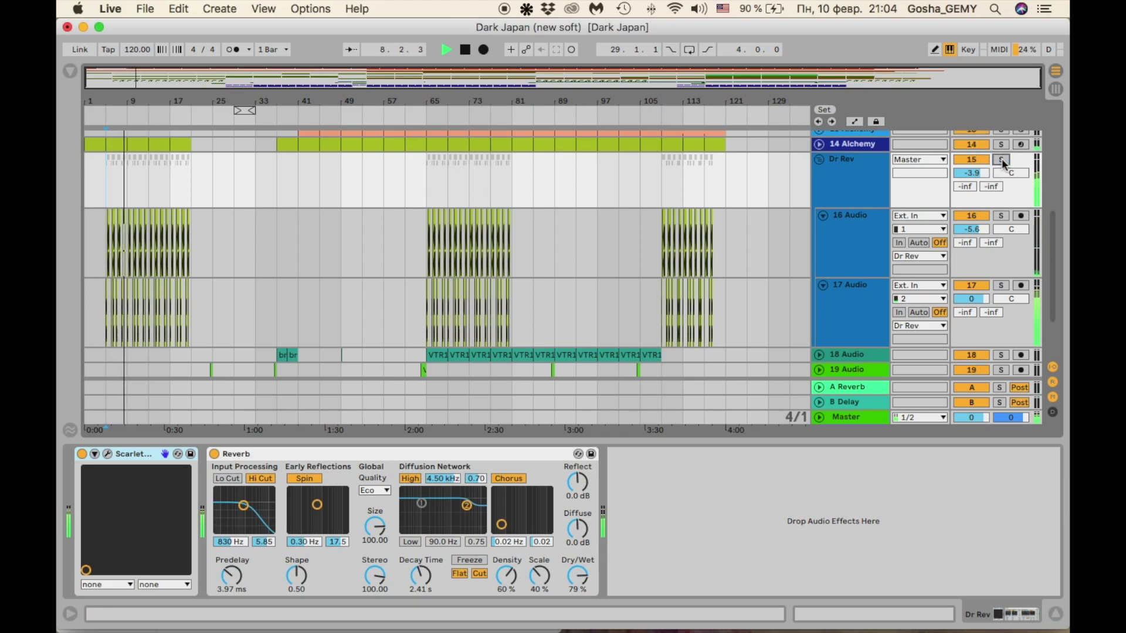
Mute the Dr Rev group during playback to compare the mix without it, reactivate it and stop playback
{"action": "left_click", "coordinate": [971, 161]}
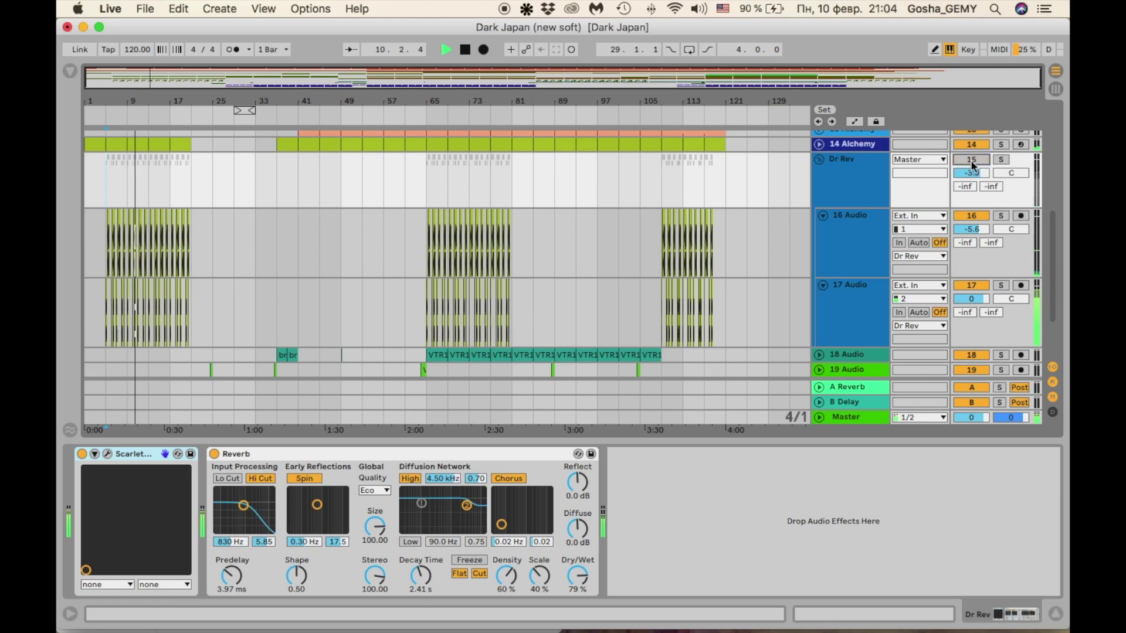
{"action": "left_click", "coordinate": [972, 164]}
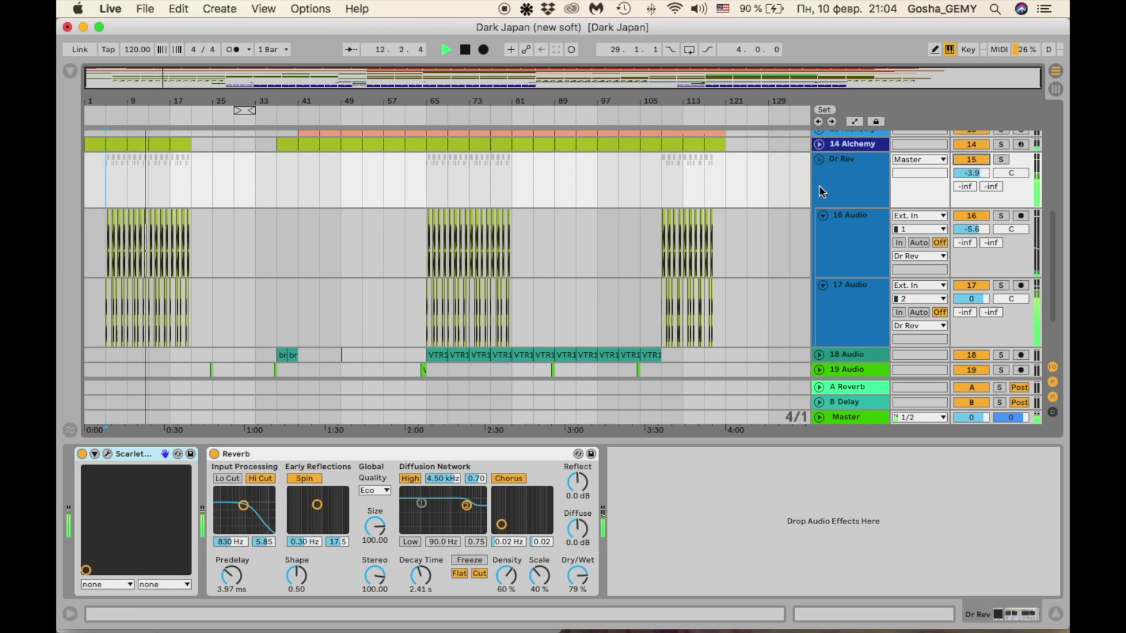
{"action": "key", "text": "space"}
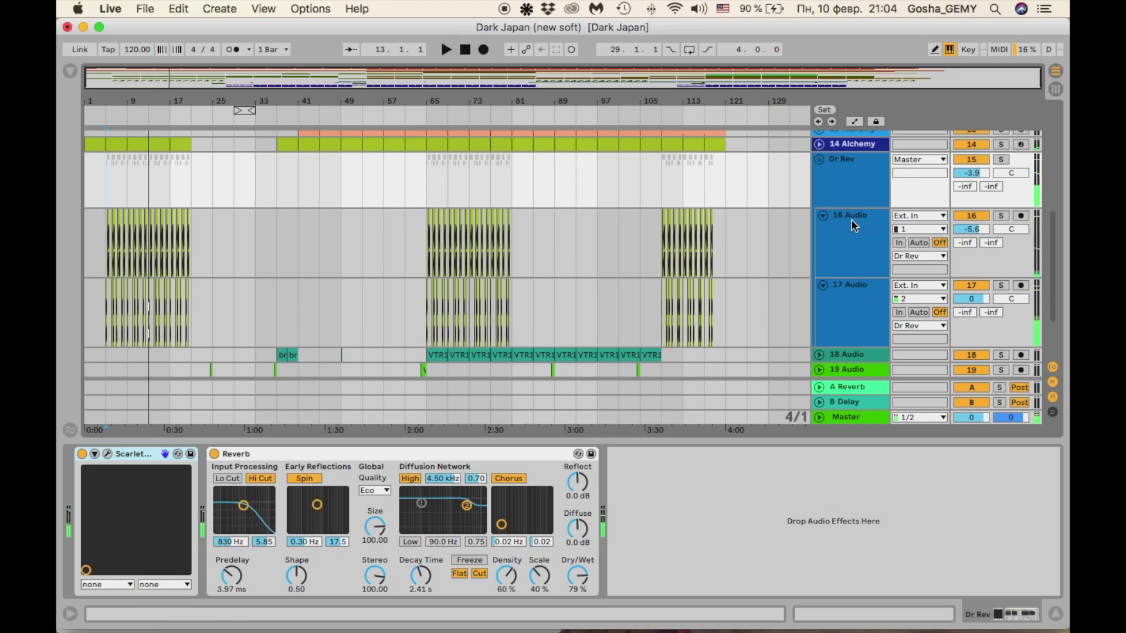
Zoom in on the first clips of the 16 Audio and 17 Audio tracks around bar 5
{"action": "left_click_drag", "start_coordinate": [131, 81], "coordinate": [200, 99]}
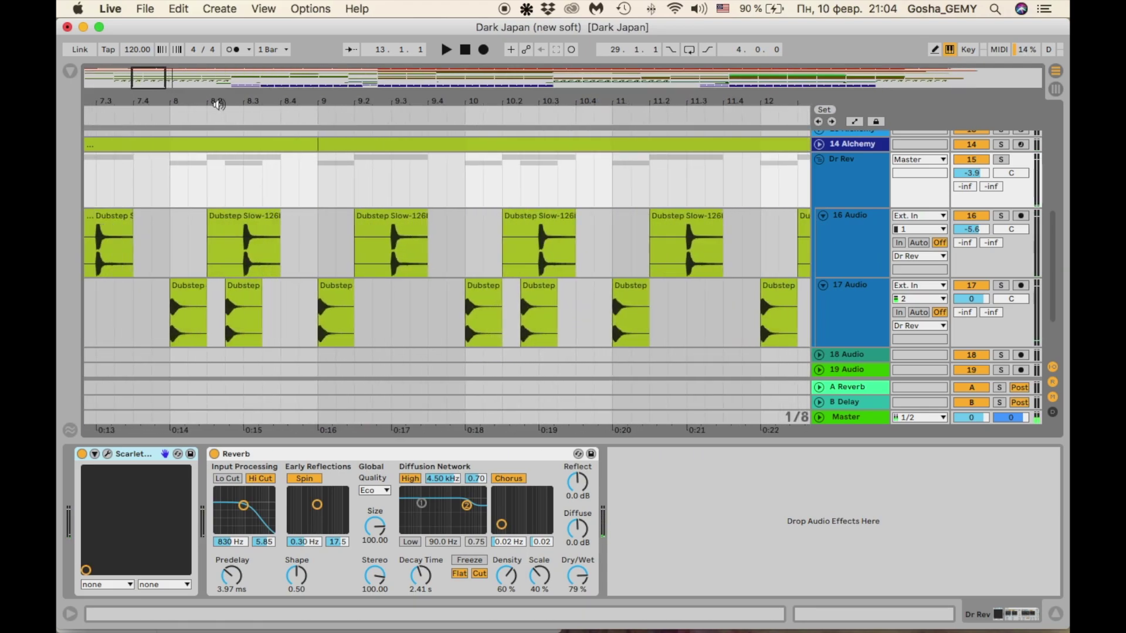
{"action": "scroll", "coordinate": [271, 248], "scroll_direction": "left", "scroll_amount": 10}
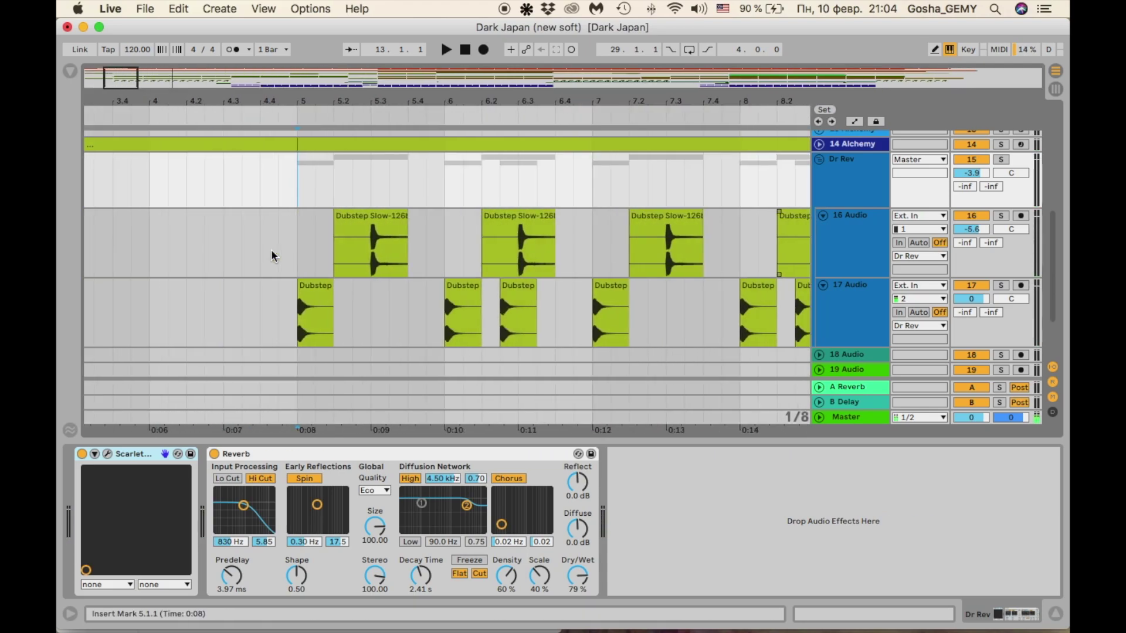
Select the first clip of the 17 Audio track at bar 5, play from there and stop playback
{"action": "left_click", "coordinate": [312, 295]}
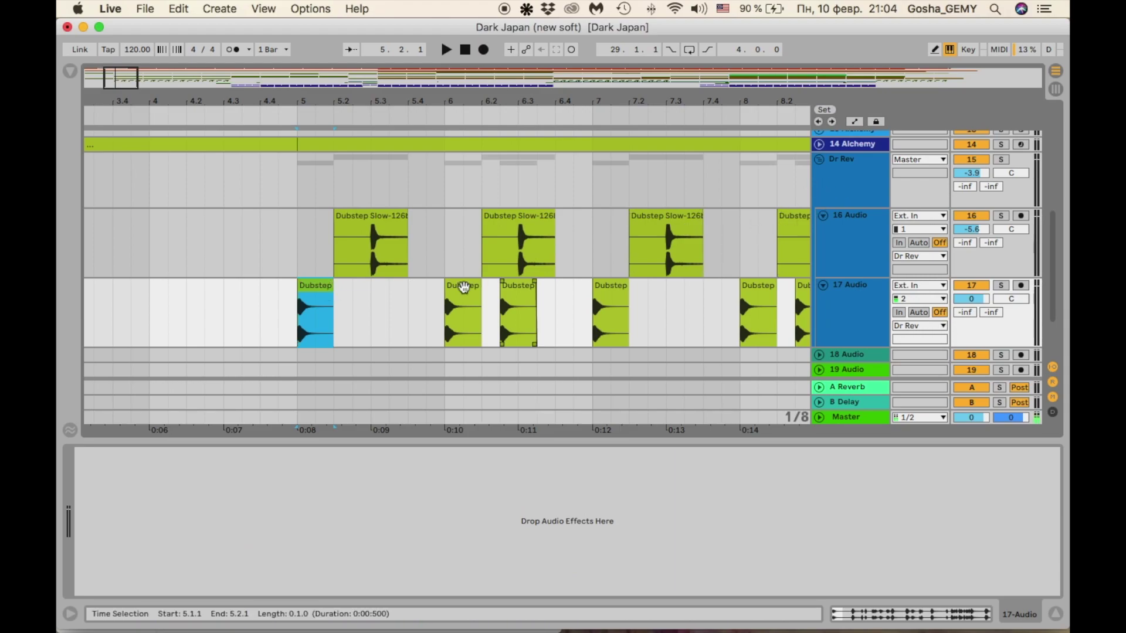
{"action": "left_click", "coordinate": [447, 50]}
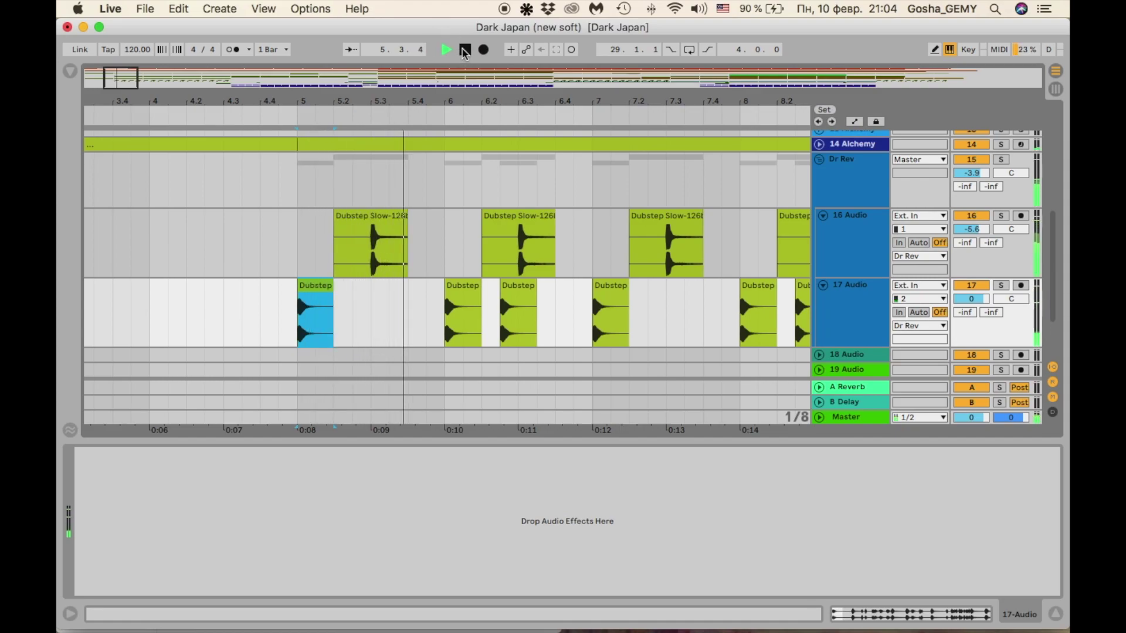
{"action": "left_click", "coordinate": [465, 51]}
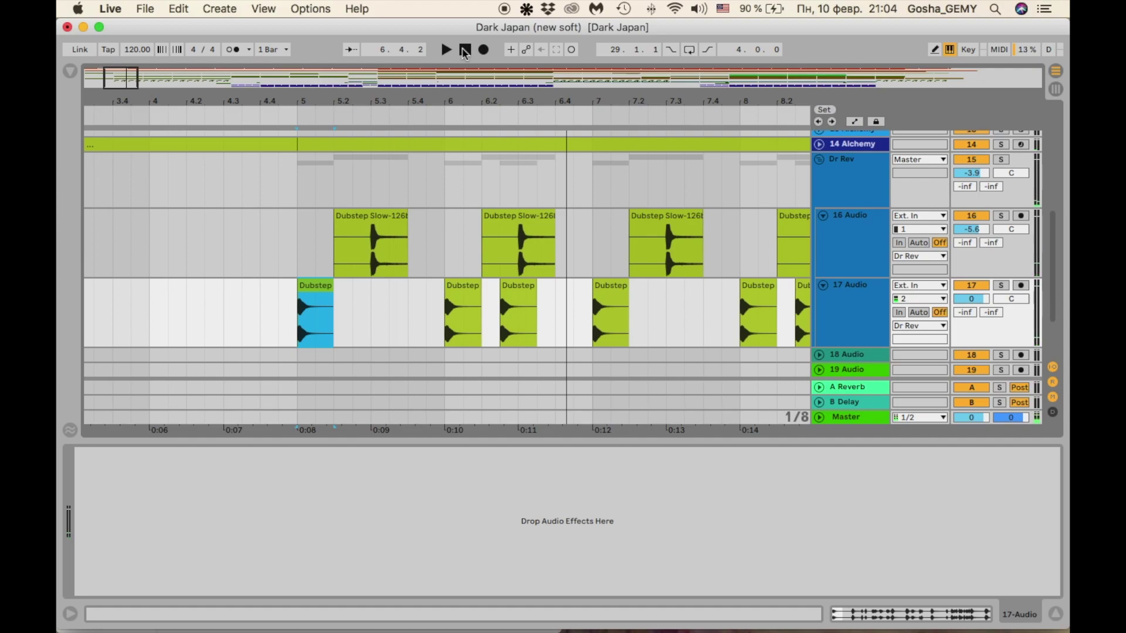
Zoom out to the opening 26 bars of the arrangement and fold the Dr Rev group
{"action": "left_click", "coordinate": [821, 168]}
{"action": "left_click_drag", "start_coordinate": [124, 78], "coordinate": [192, 78]}
{"action": "left_click", "coordinate": [819, 160]}
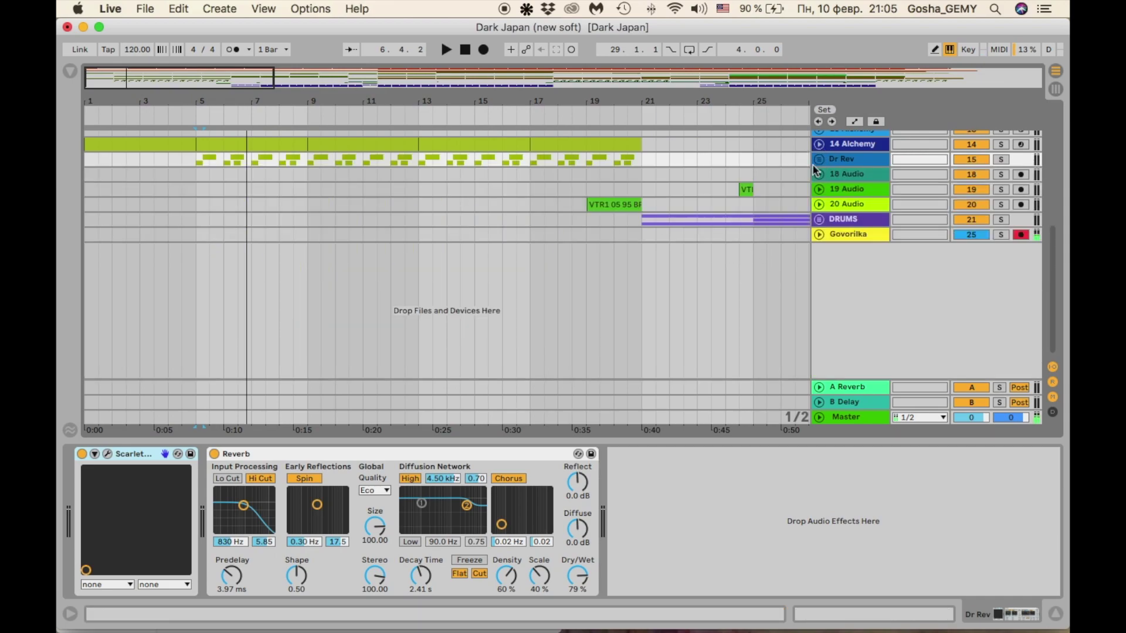
Audition the 7 Absynth 5 track in solo from bar 5, unfold it to see its notes, and unsolo it and stop playback
{"action": "scroll", "coordinate": [737, 198], "scroll_direction": "up", "scroll_amount": 5}
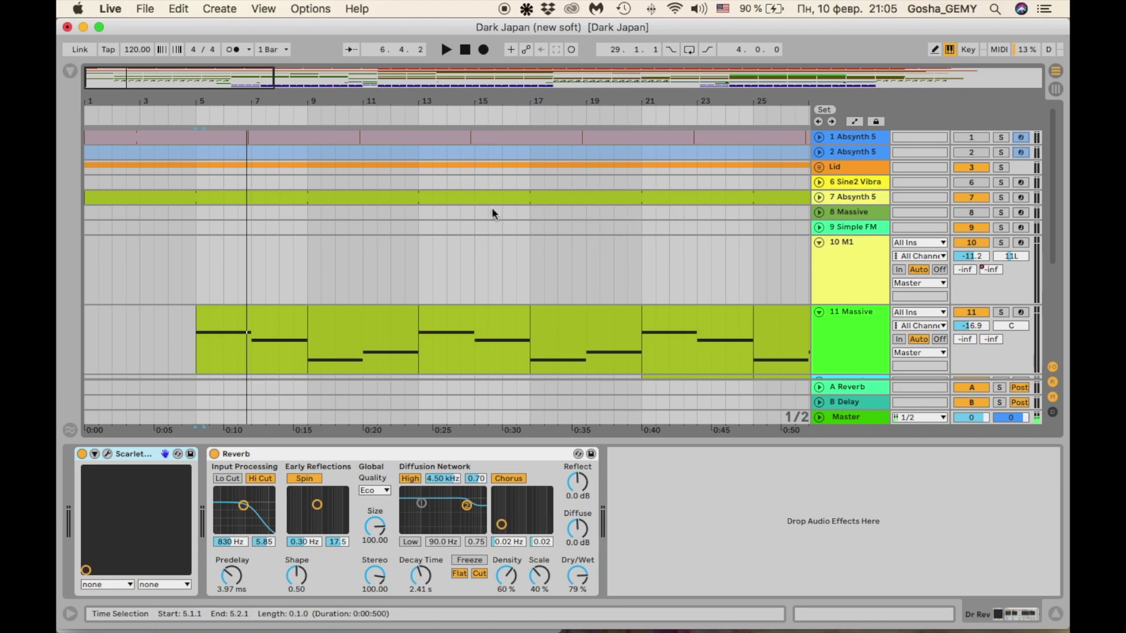
{"action": "left_click", "coordinate": [870, 205]}
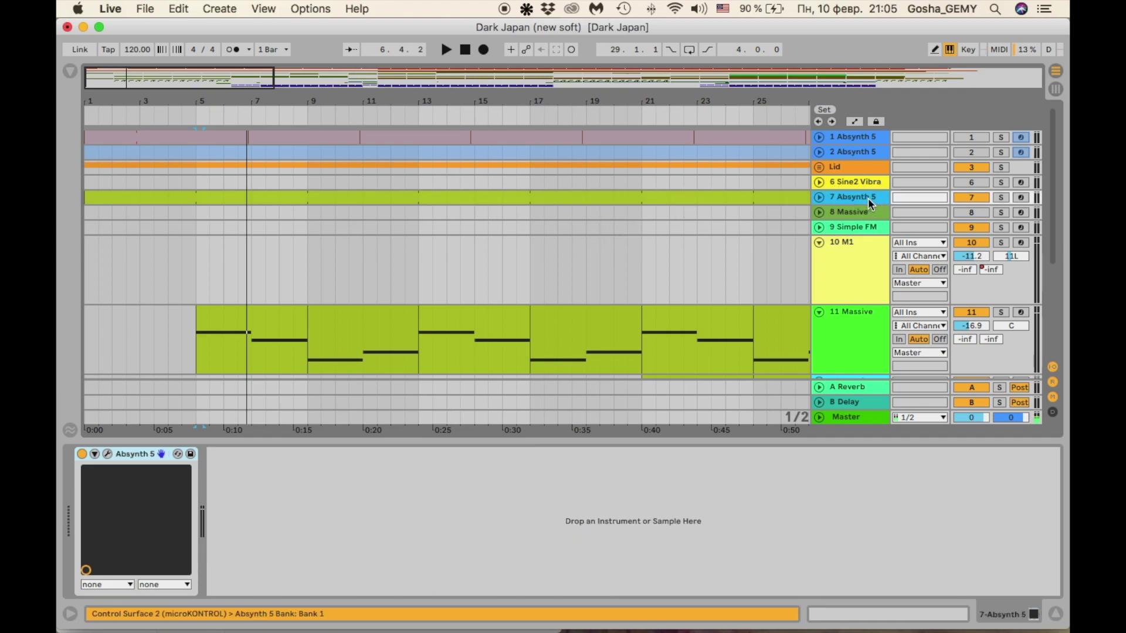
{"action": "left_click", "coordinate": [1005, 198]}
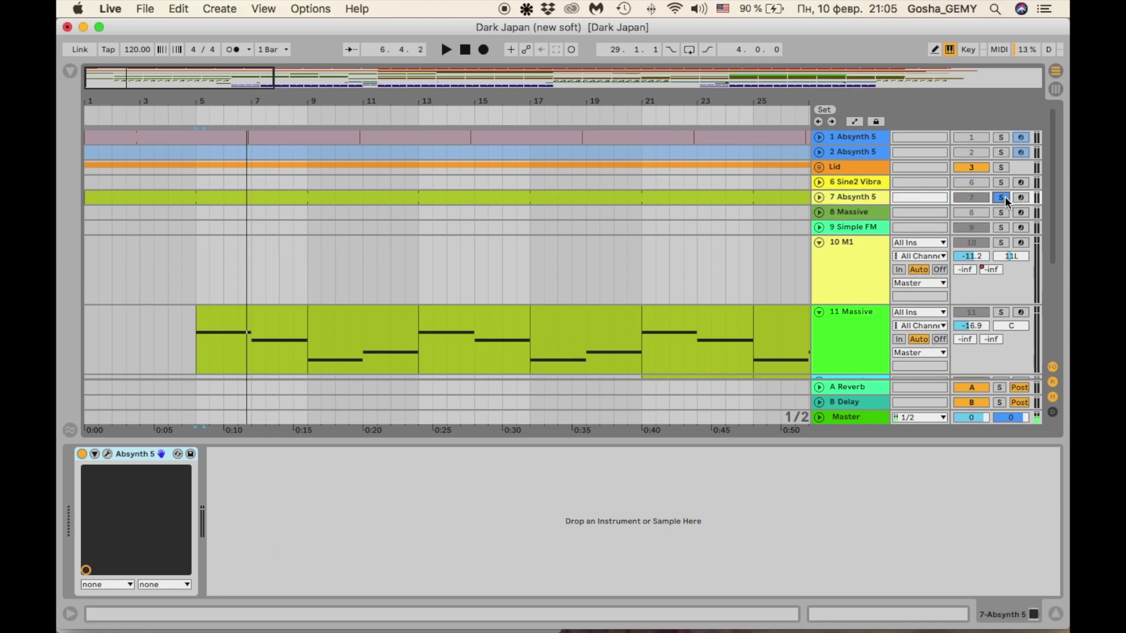
{"action": "left_click", "coordinate": [446, 50]}
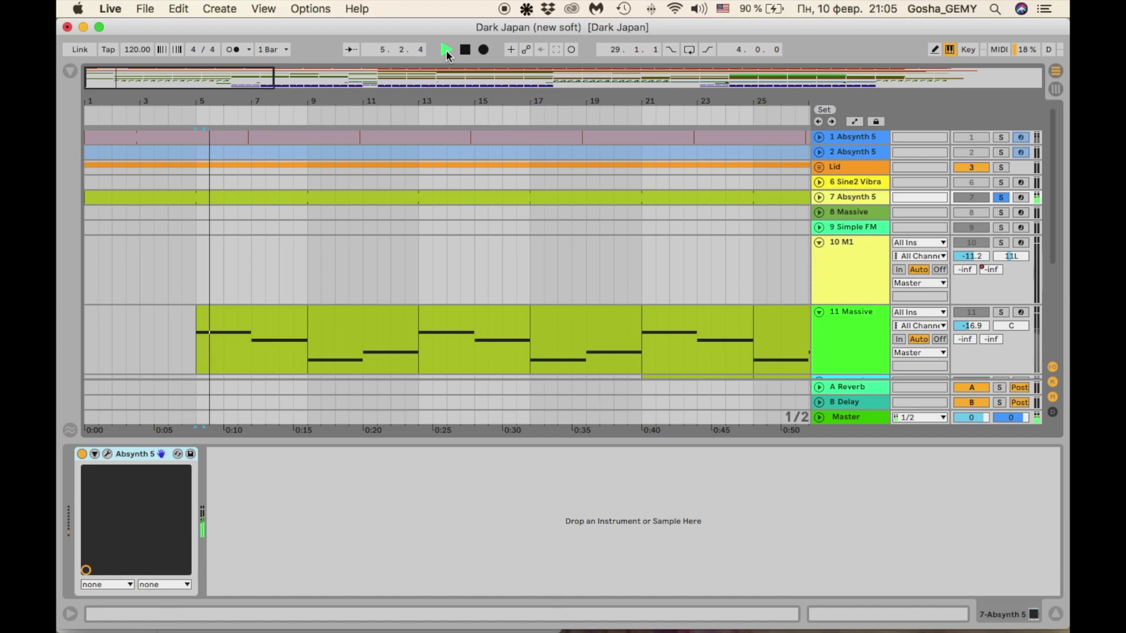
{"action": "left_click", "coordinate": [820, 197]}
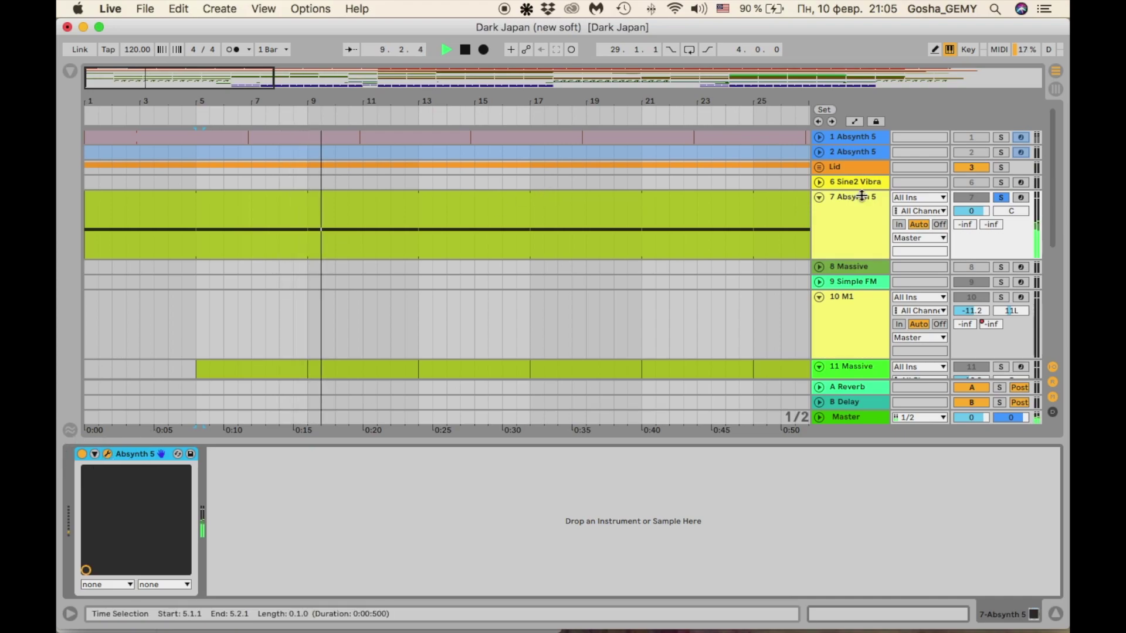
{"action": "left_click", "coordinate": [1001, 197]}
{"action": "left_click", "coordinate": [465, 49]}
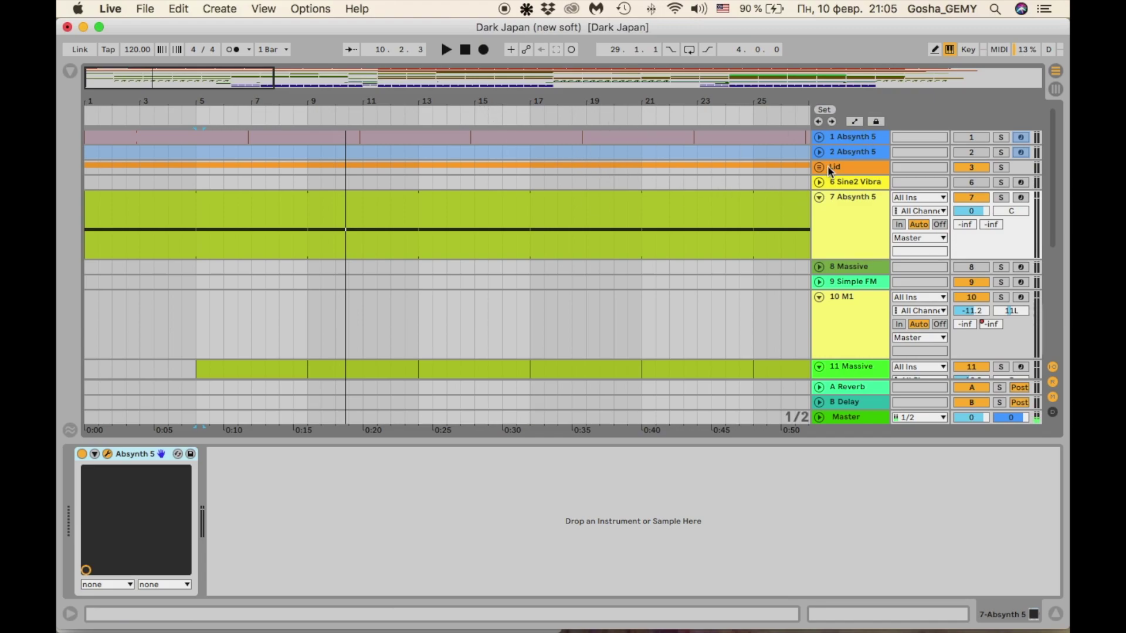
Fit the whole arrangement in view, play from bar 17 to hear the 12 Massive part enter, and stop playback
{"action": "left_click_drag", "start_coordinate": [230, 74], "coordinate": [230, 59]}
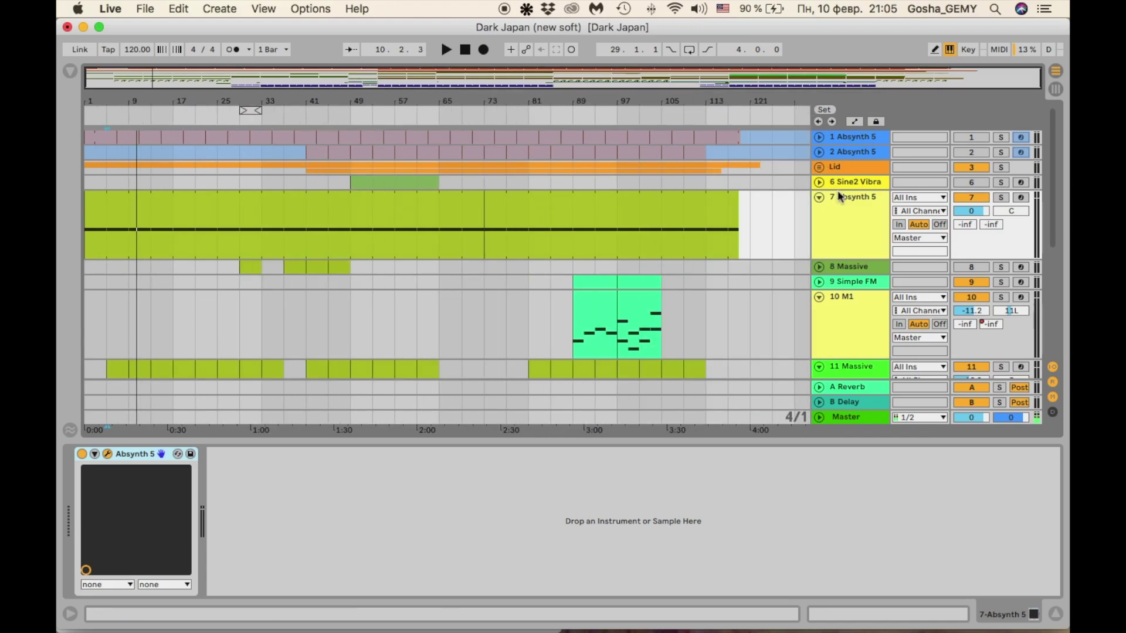
{"action": "scroll", "coordinate": [230, 233], "scroll_direction": "down", "scroll_amount": 2}
{"action": "scroll", "coordinate": [229, 234], "scroll_direction": "down", "scroll_amount": 5}
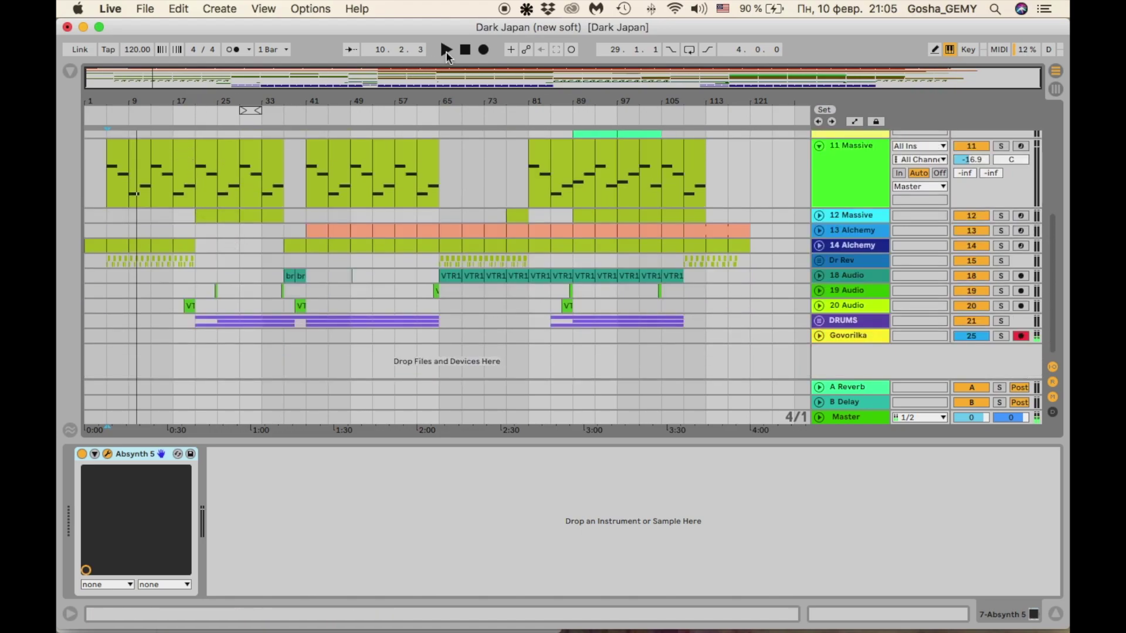
{"action": "key", "text": "space"}
{"action": "left_click", "coordinate": [174, 216]}
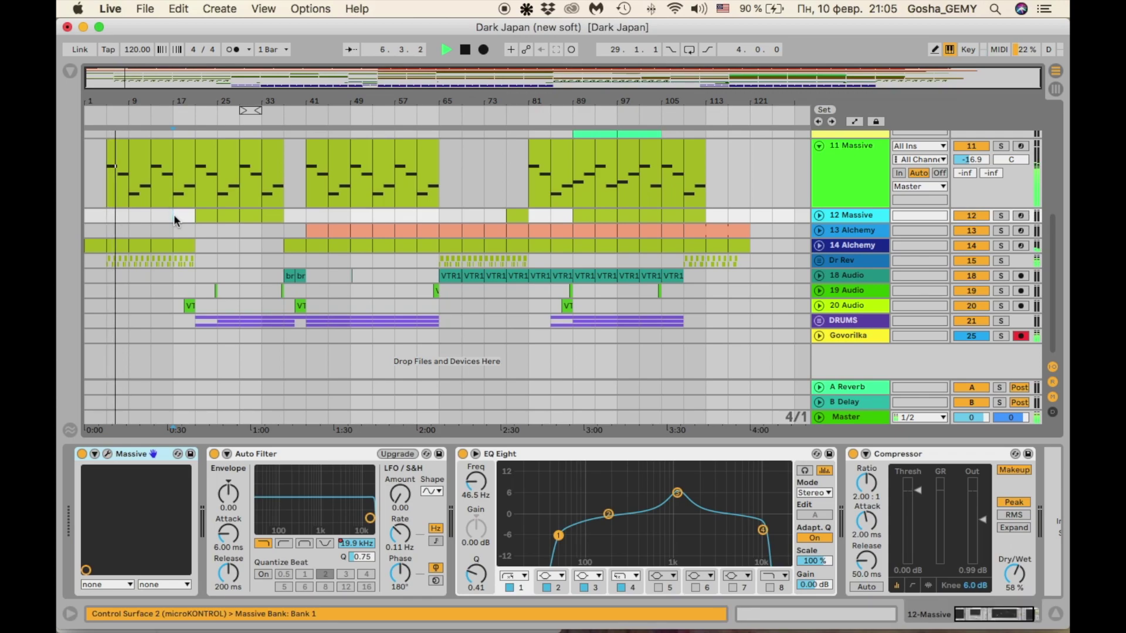
{"action": "left_click", "coordinate": [174, 217]}
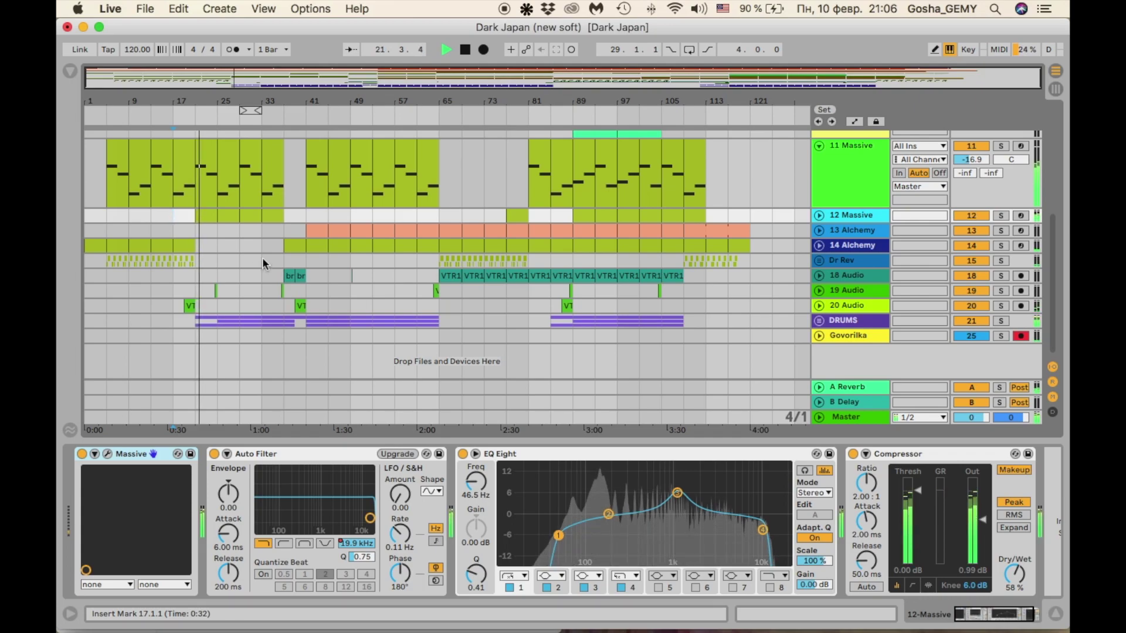
{"action": "scroll", "coordinate": [269, 266], "scroll_direction": "up", "scroll_amount": 5}
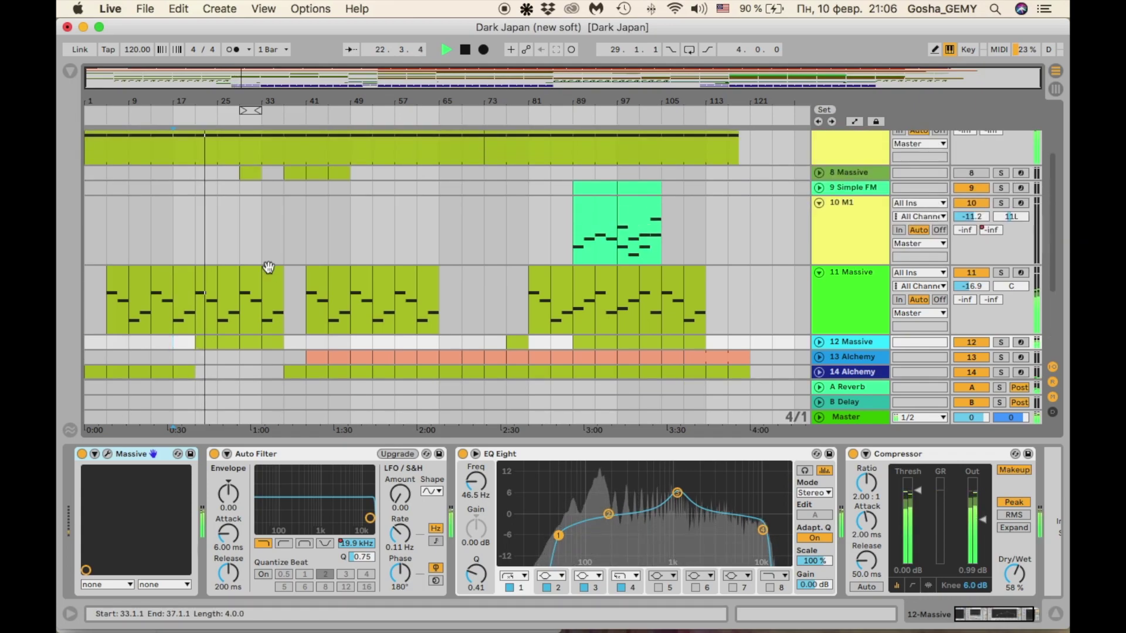
{"action": "left_click", "coordinate": [465, 50]}
Unfold the 12 Massive track and select its first clip at bar 21
{"action": "scroll", "coordinate": [324, 274], "scroll_direction": "down", "scroll_amount": 1}
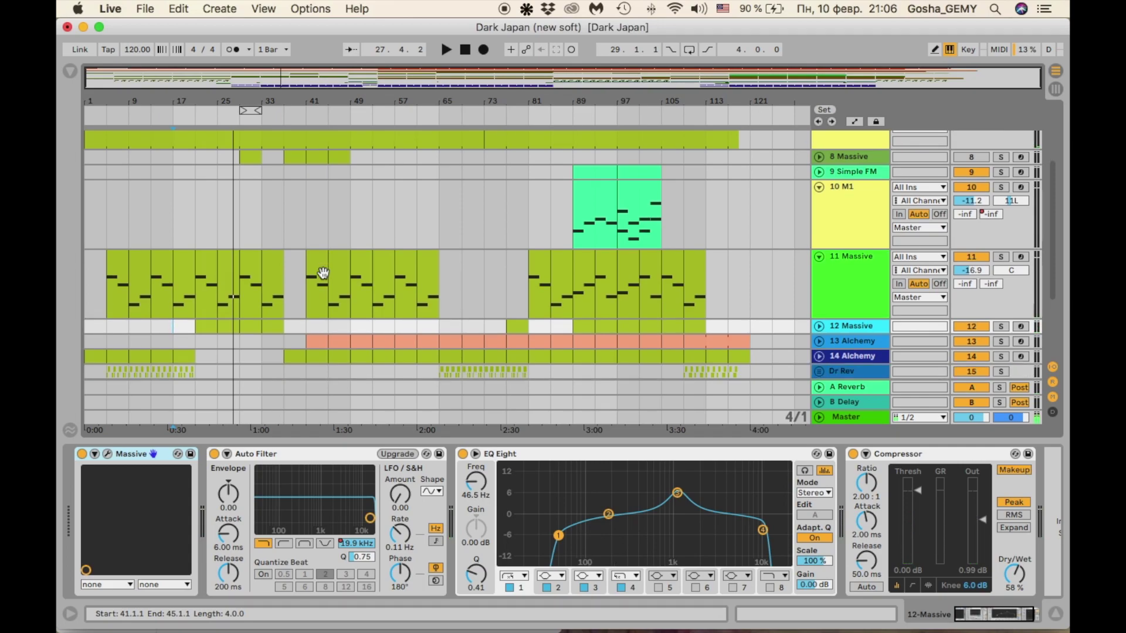
{"action": "scroll", "coordinate": [323, 273], "scroll_direction": "down", "scroll_amount": 7}
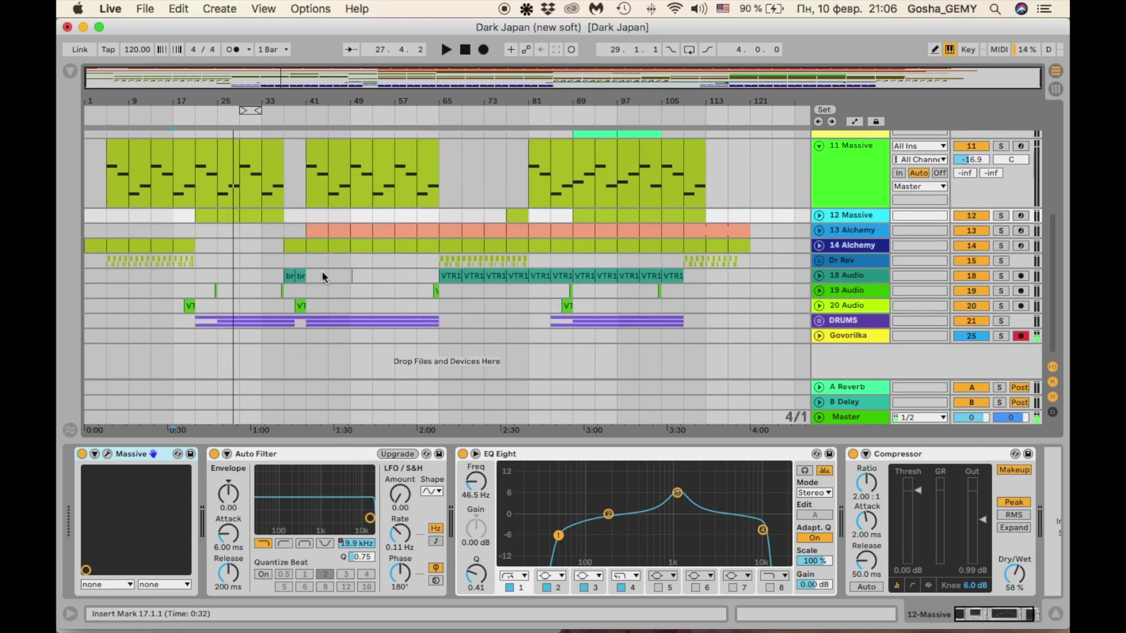
{"action": "scroll", "coordinate": [693, 199], "scroll_direction": "up", "scroll_amount": 10}
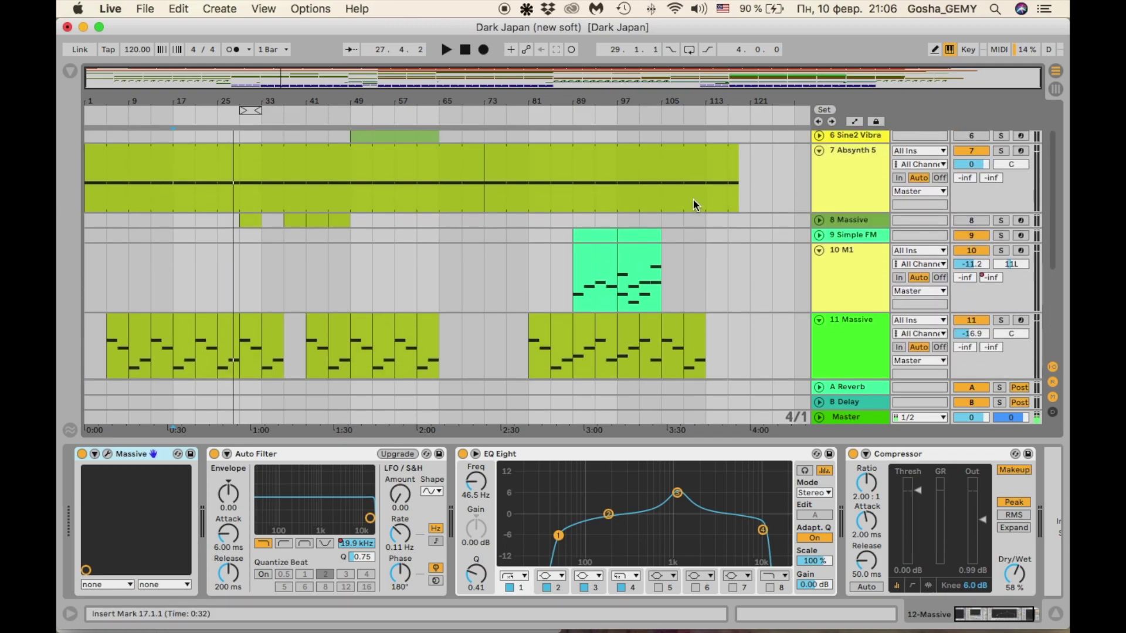
{"action": "scroll", "coordinate": [693, 200], "scroll_direction": "up", "scroll_amount": 3}
{"action": "scroll", "coordinate": [693, 200], "scroll_direction": "down", "scroll_amount": 14}
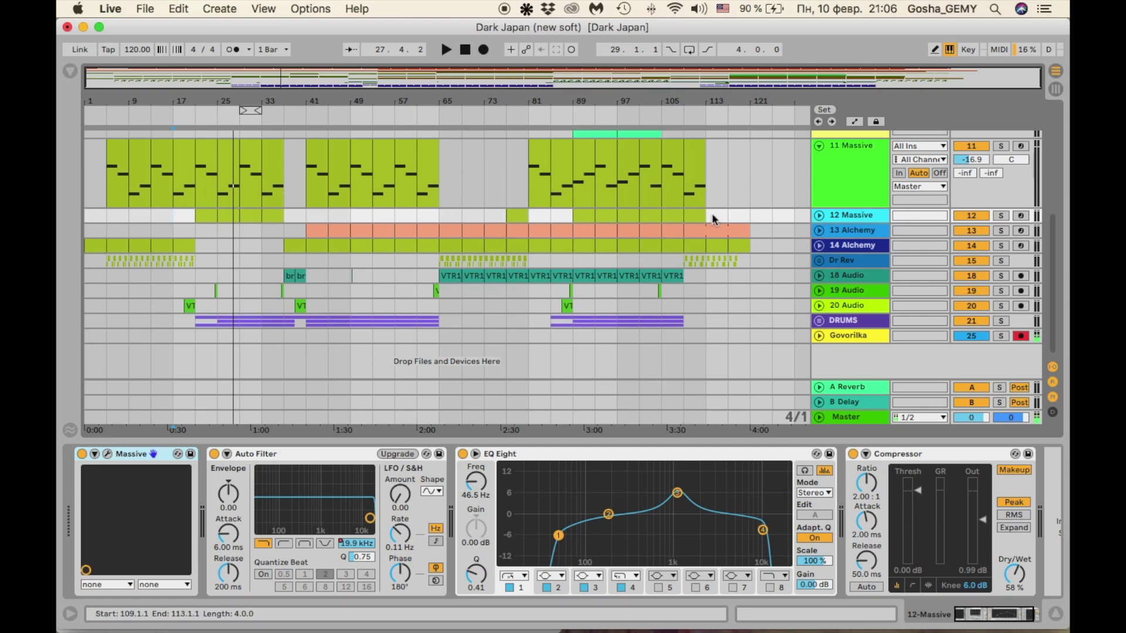
{"action": "left_click", "coordinate": [818, 216]}
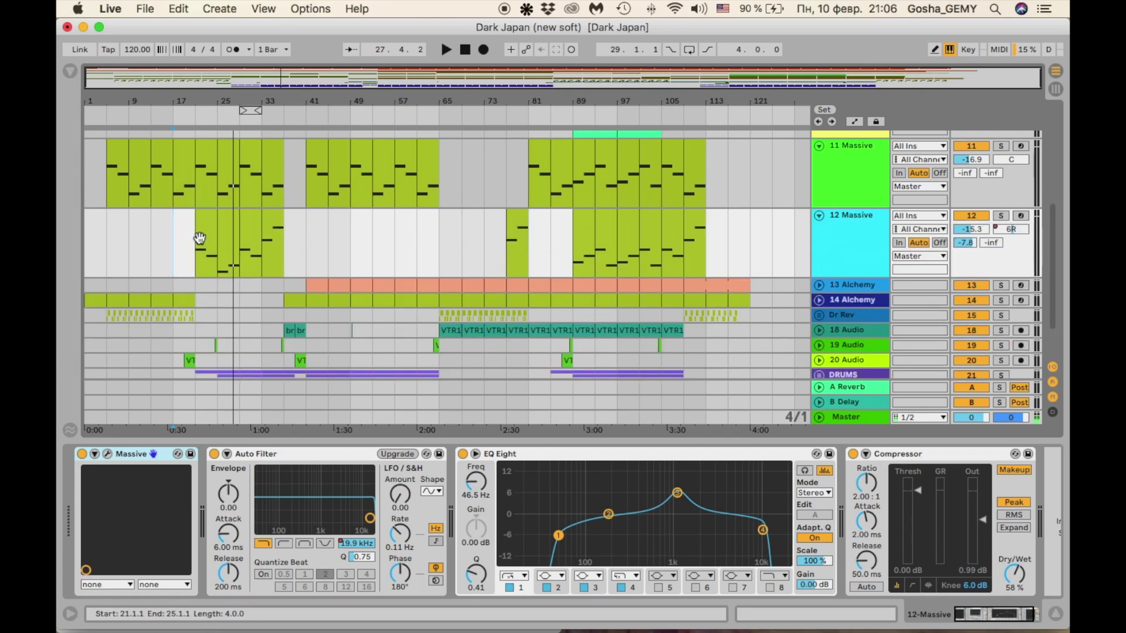
{"action": "left_click", "coordinate": [205, 214]}
Open the Massive instrument of the 12 Massive track, look through its Synth and Browser views, and close it
{"action": "left_click", "coordinate": [136, 488]}
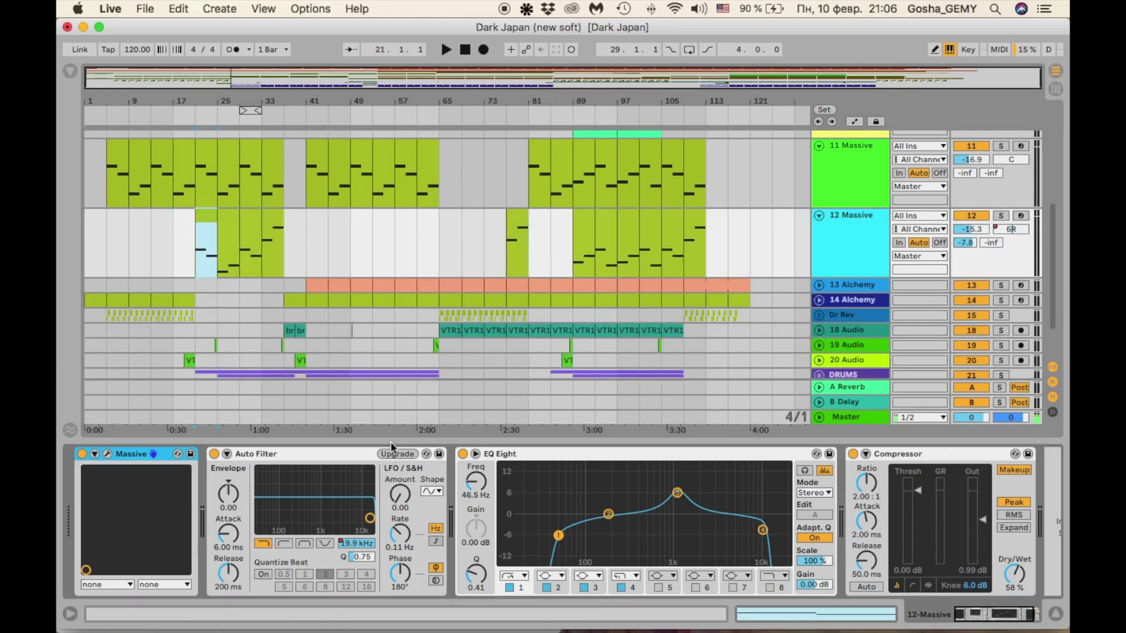
{"action": "left_click", "coordinate": [108, 455]}
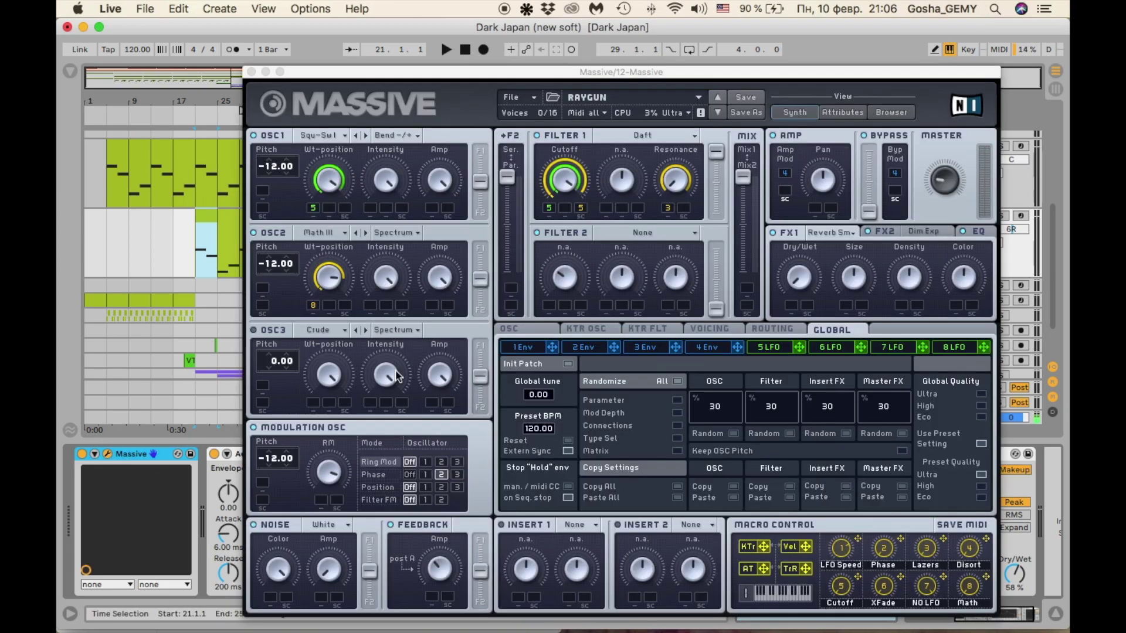
{"action": "left_click", "coordinate": [892, 112]}
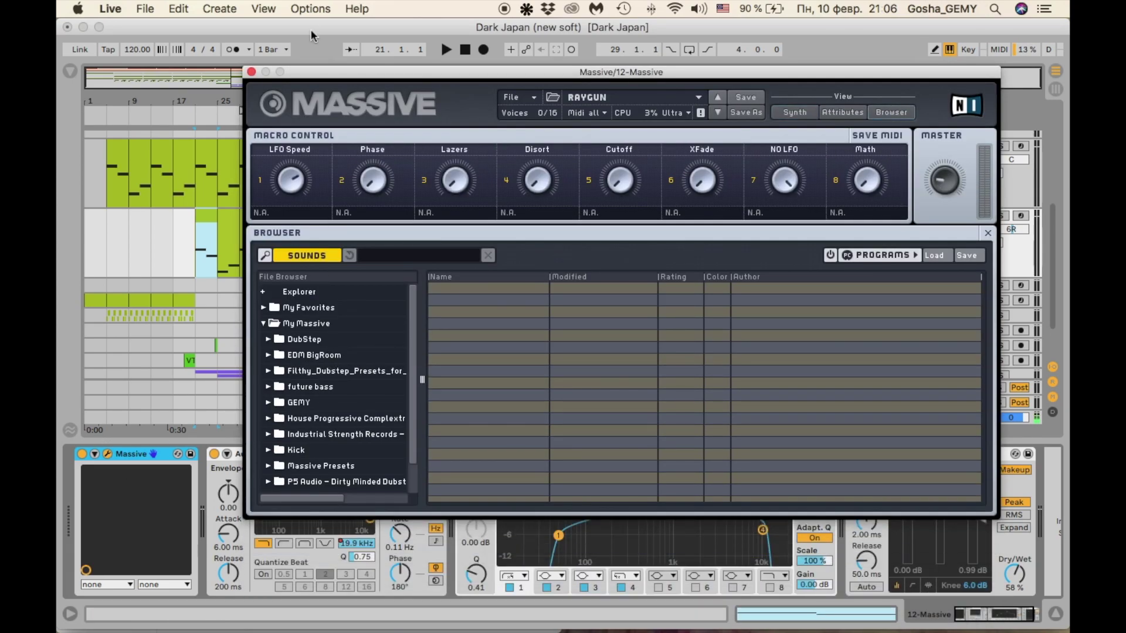
{"action": "left_click", "coordinate": [795, 112]}
{"action": "left_click", "coordinate": [251, 71]}
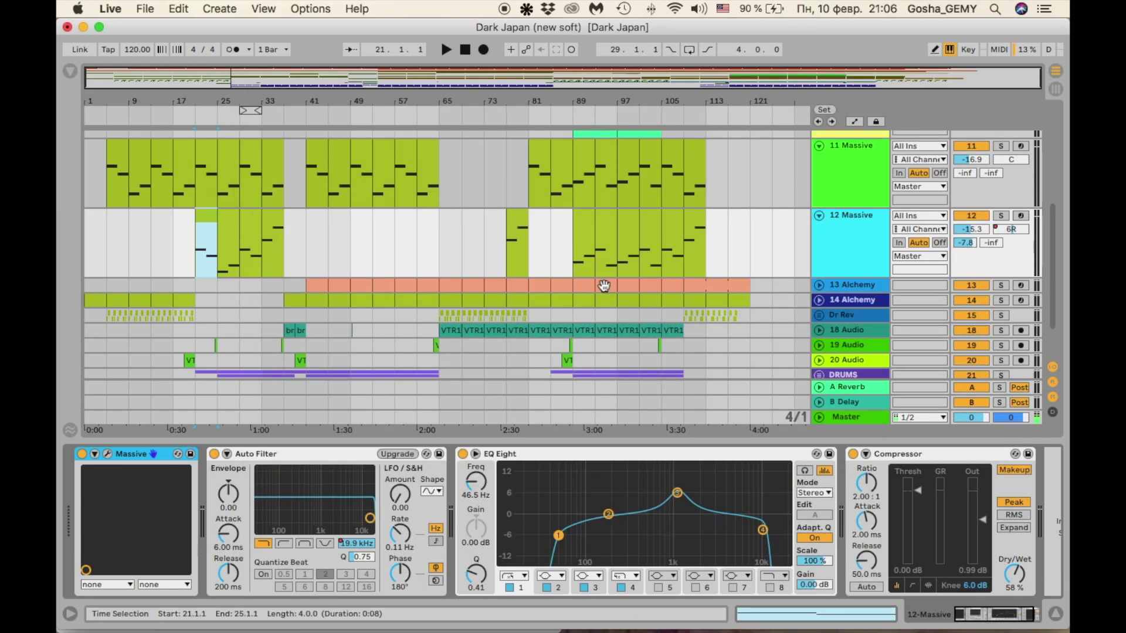
Solo 12 Massive, play from bar 21, and bypass its Auto Filter, EQ Eight and Compressor to hear the dry sound
{"action": "left_click", "coordinate": [1001, 216]}
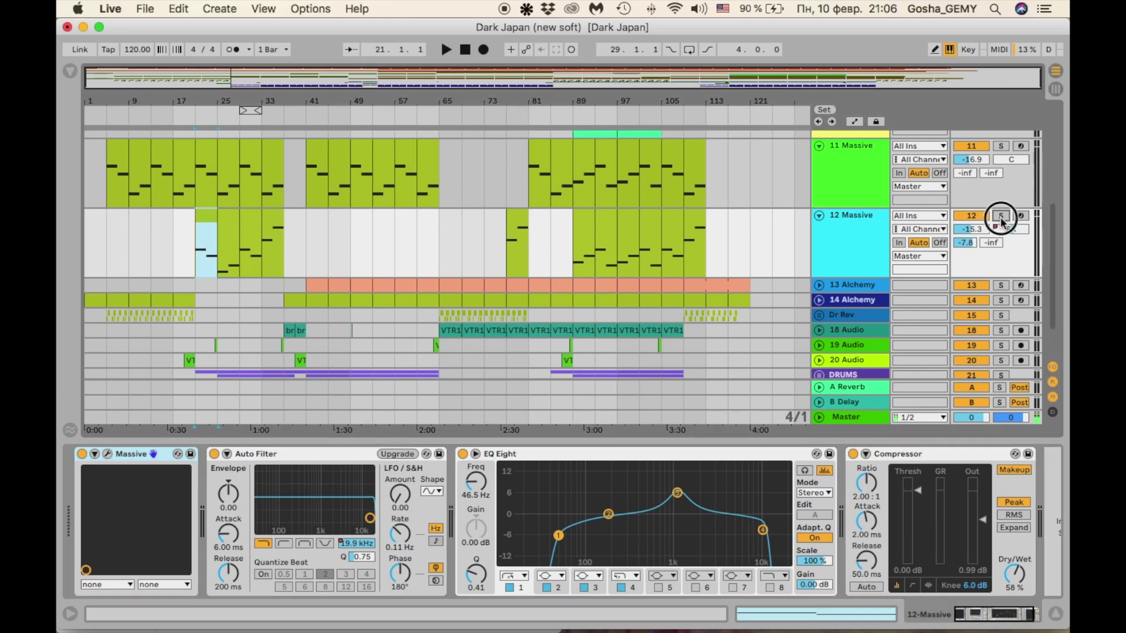
{"action": "left_click", "coordinate": [446, 50]}
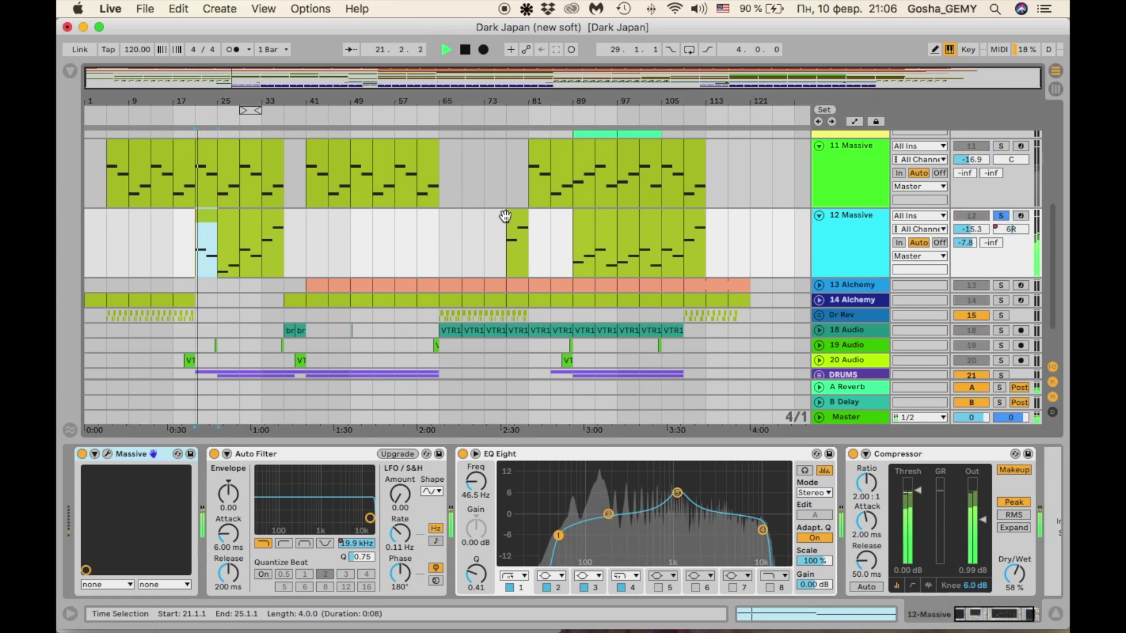
{"action": "left_click", "coordinate": [215, 454]}
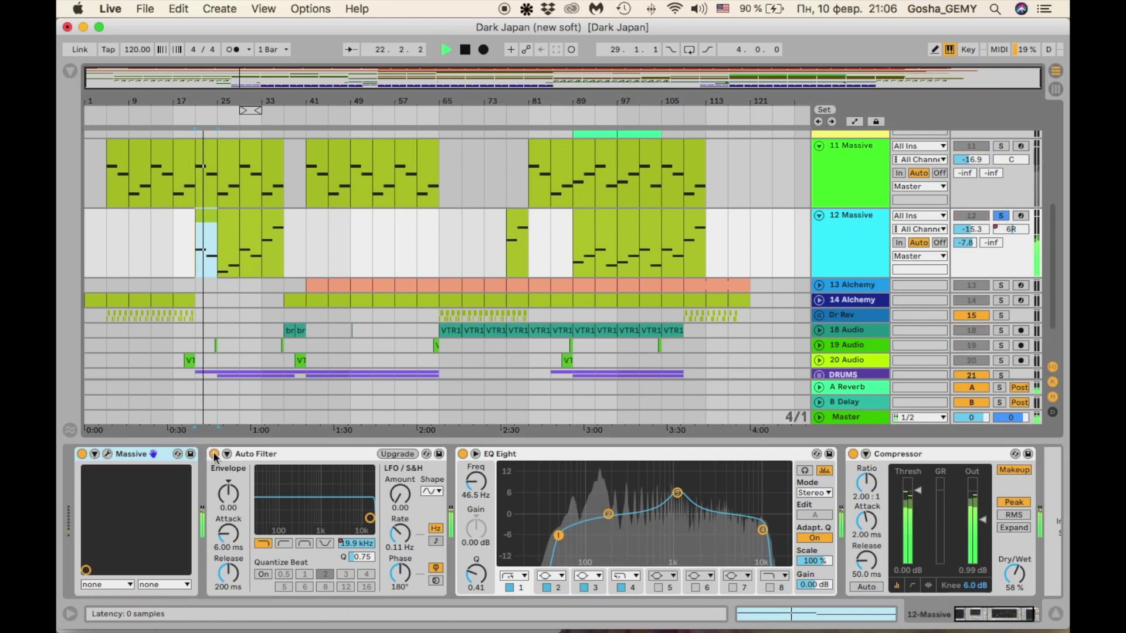
{"action": "left_click", "coordinate": [463, 454]}
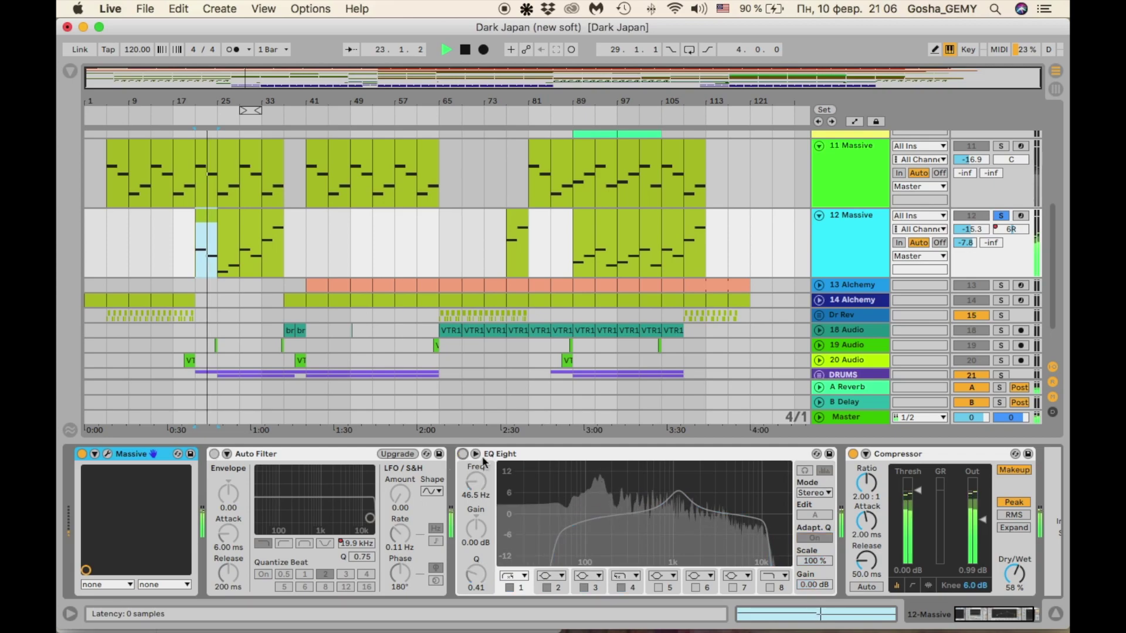
{"action": "left_click", "coordinate": [852, 454]}
{"action": "scroll", "coordinate": [813, 497], "scroll_direction": "left", "scroll_amount": 3}
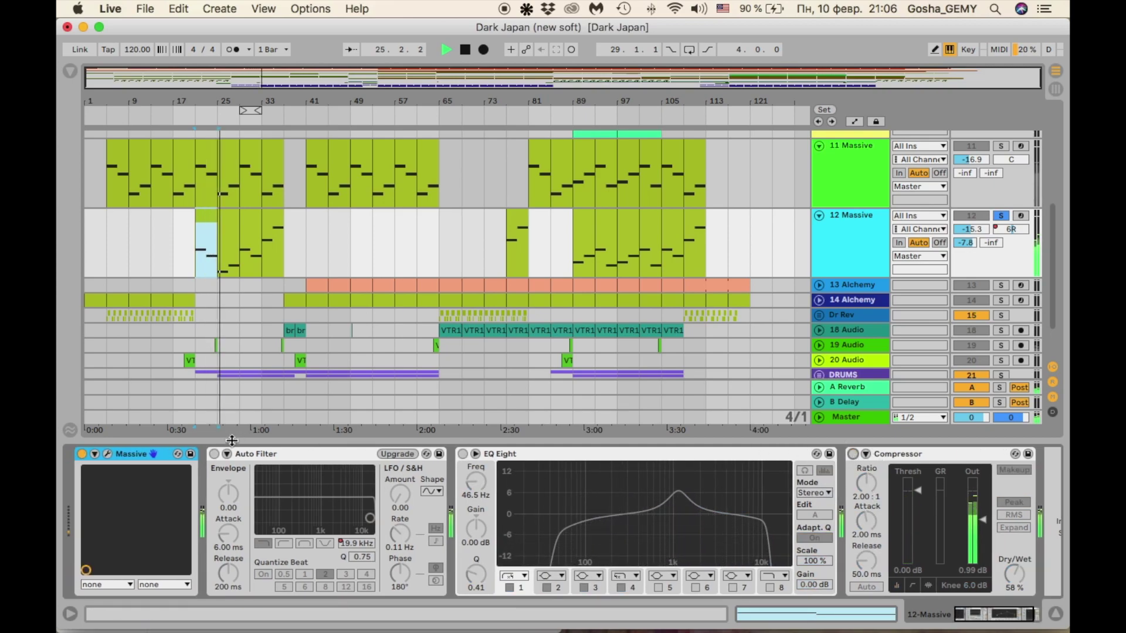
Reactivate 12 Massive's EQ Eight, Auto Filter and Compressor during playback, and stop and unsolo the track
{"action": "left_click", "coordinate": [462, 454]}
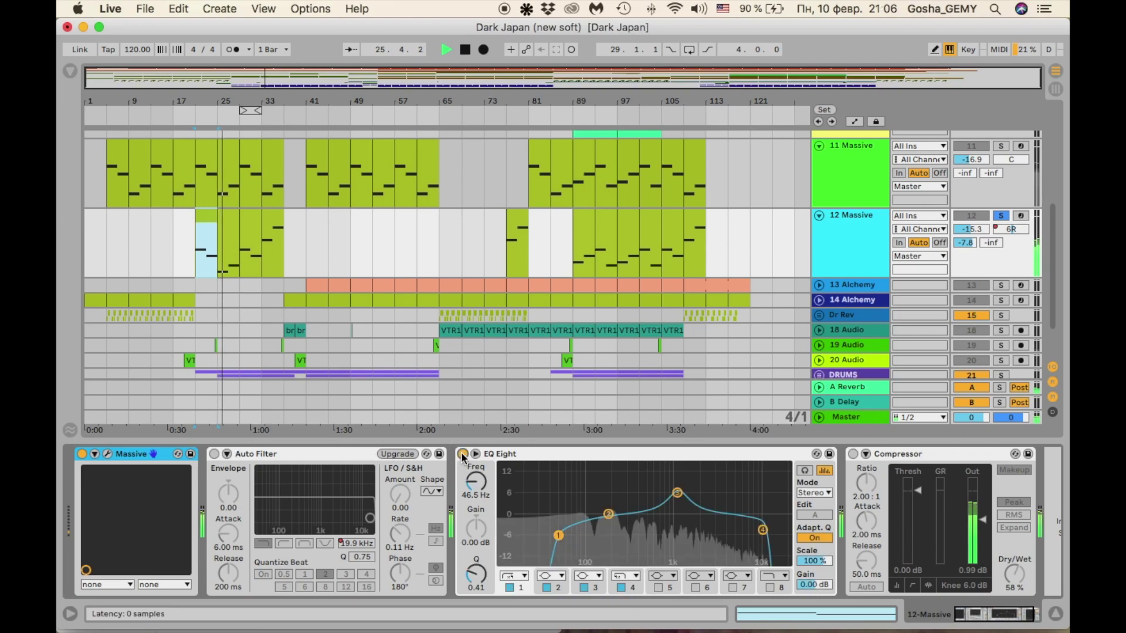
{"action": "left_click", "coordinate": [214, 454]}
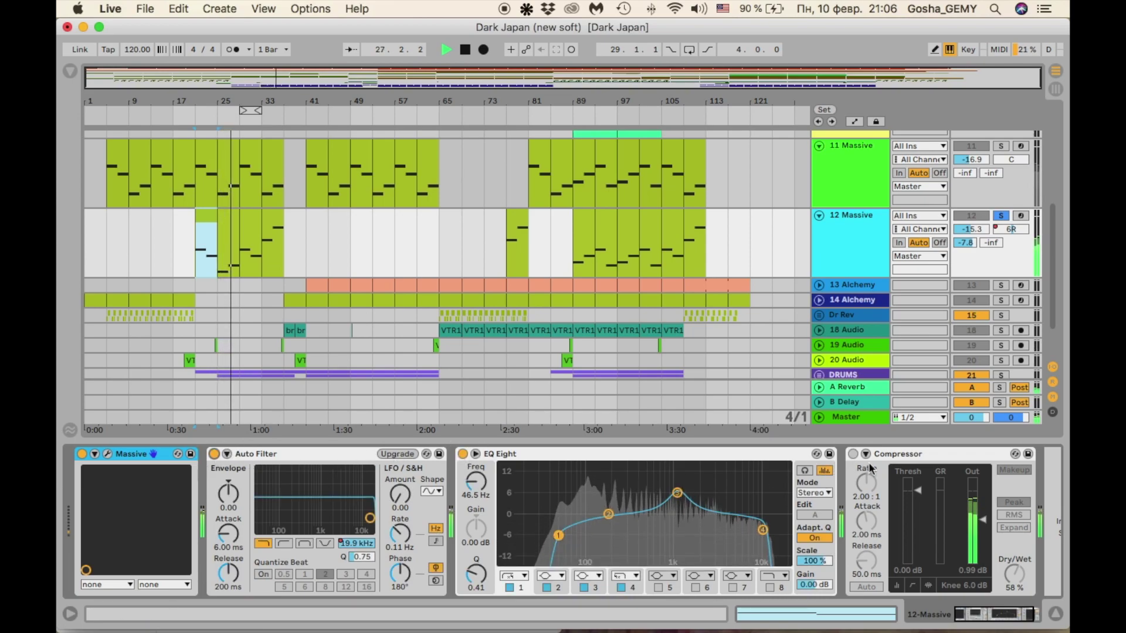
{"action": "left_click", "coordinate": [852, 455]}
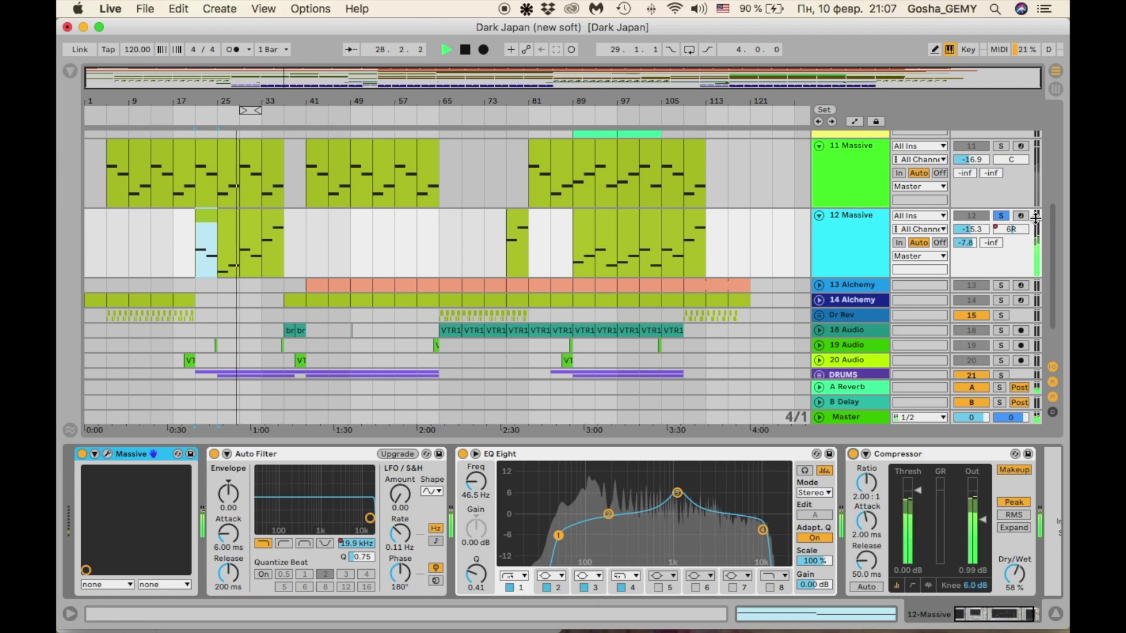
{"action": "left_click", "coordinate": [464, 49]}
{"action": "left_click", "coordinate": [999, 217]}
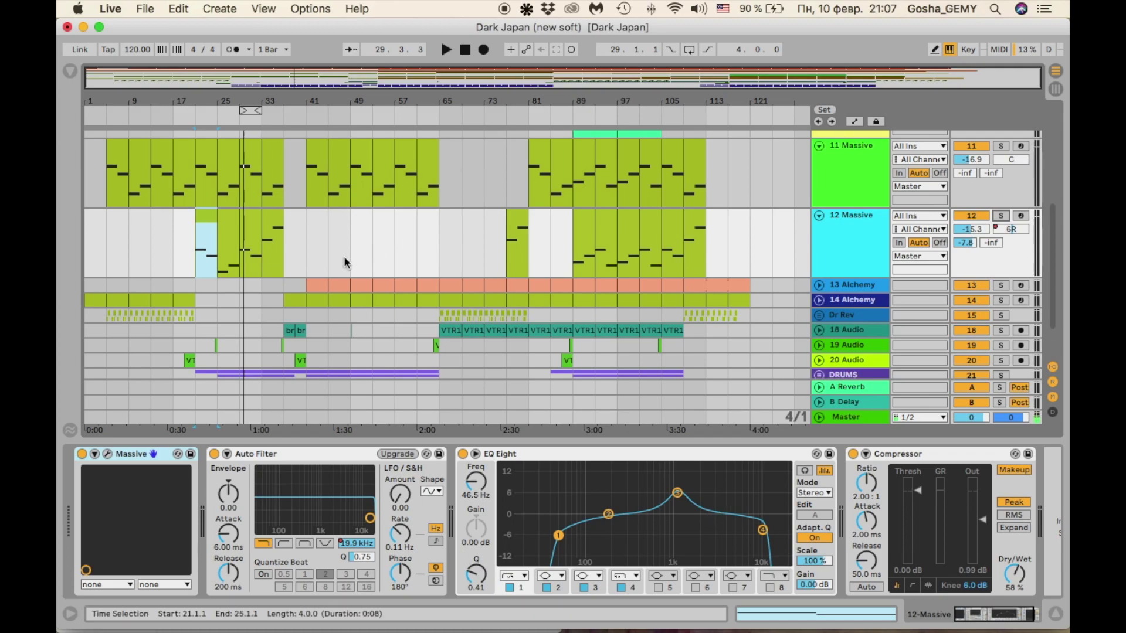
Play the full mix briefly from bar 21, where the first 12 Massive clip begins, and stop
{"action": "scroll", "coordinate": [264, 272], "scroll_direction": "down", "scroll_amount": 3}
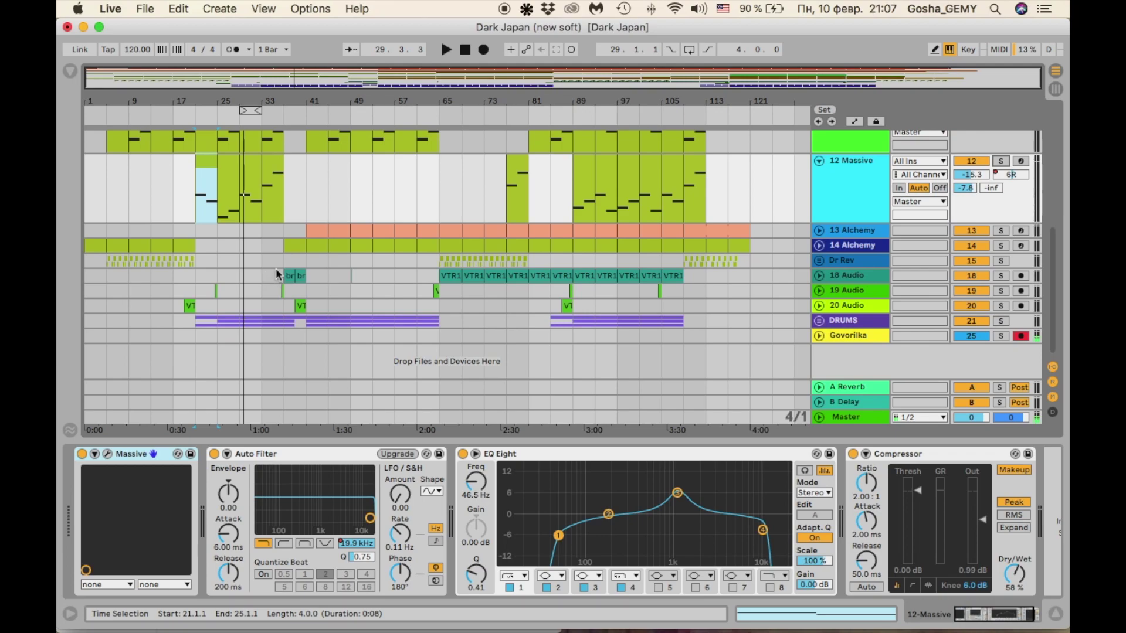
{"action": "left_click", "coordinate": [261, 275]}
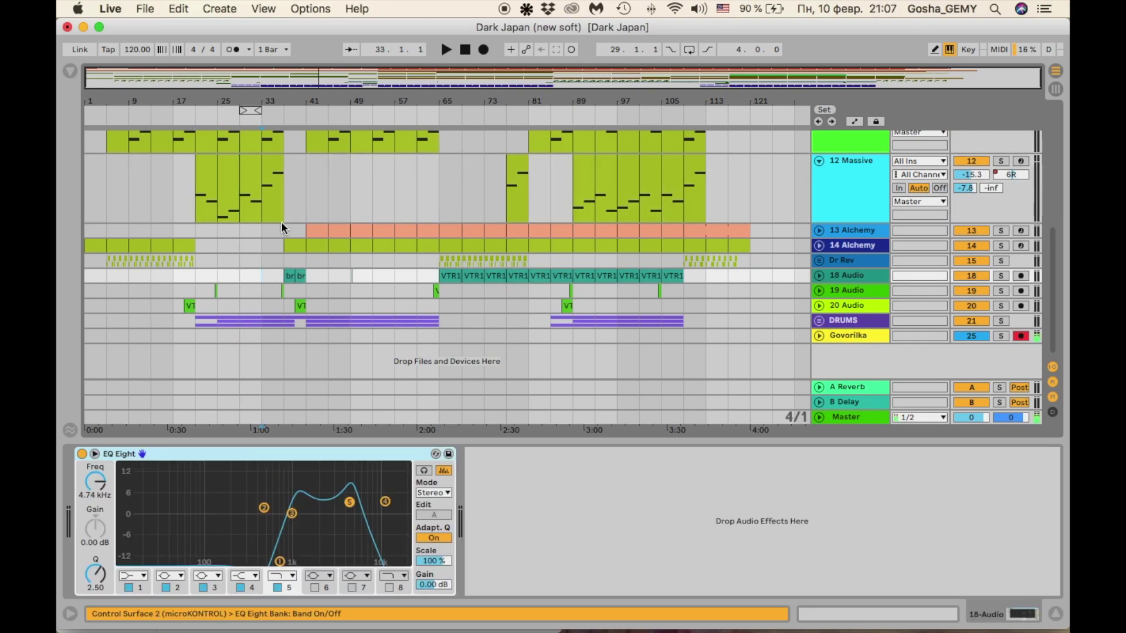
{"action": "scroll", "coordinate": [220, 266], "scroll_direction": "up", "scroll_amount": 5}
{"action": "scroll", "coordinate": [219, 266], "scroll_direction": "down", "scroll_amount": 5}
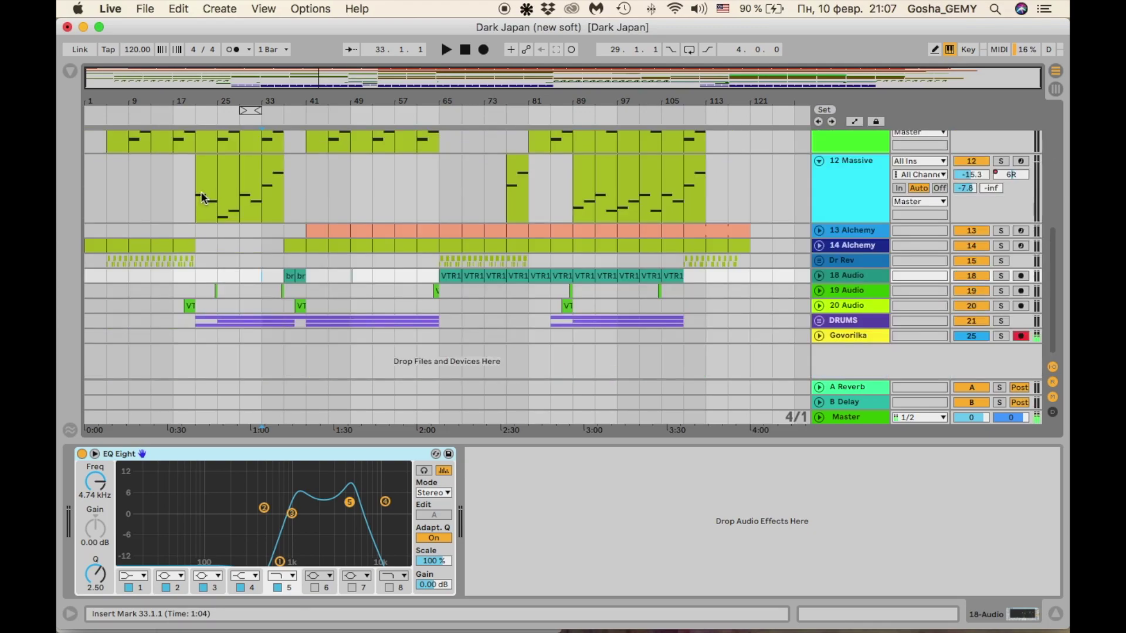
{"action": "left_click", "coordinate": [556, 215]}
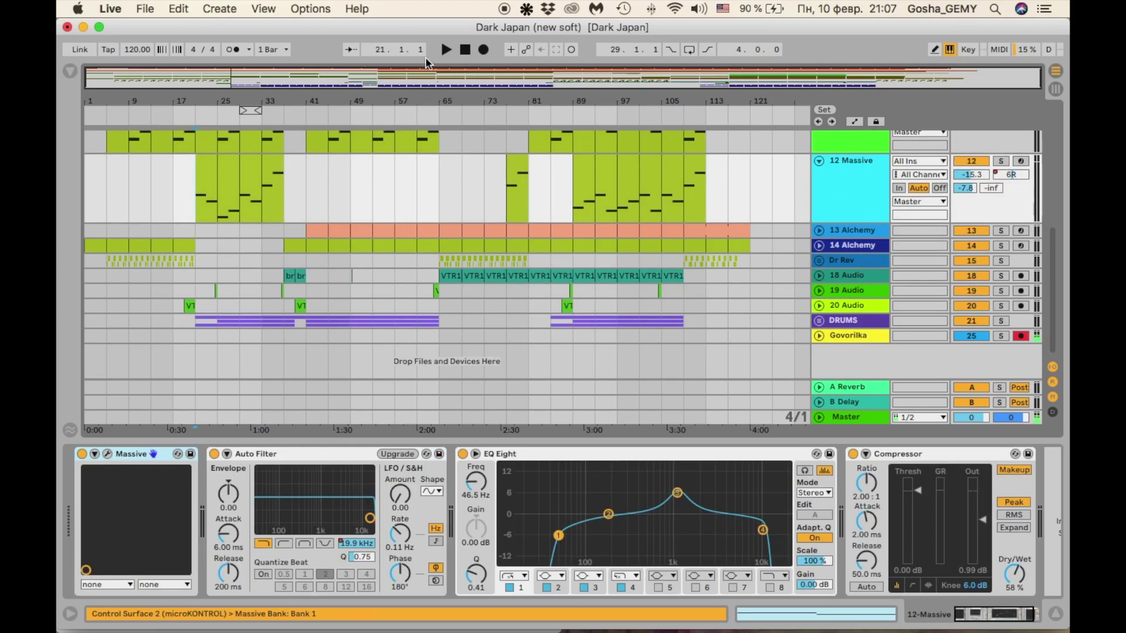
{"action": "left_click", "coordinate": [446, 51]}
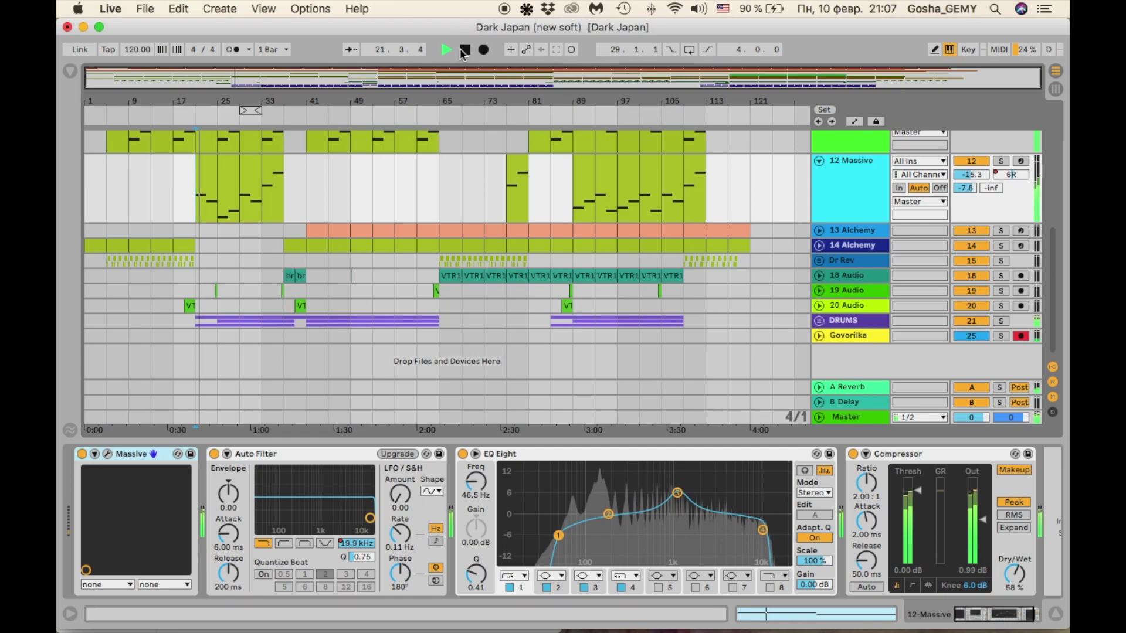
{"action": "key", "text": "space"}
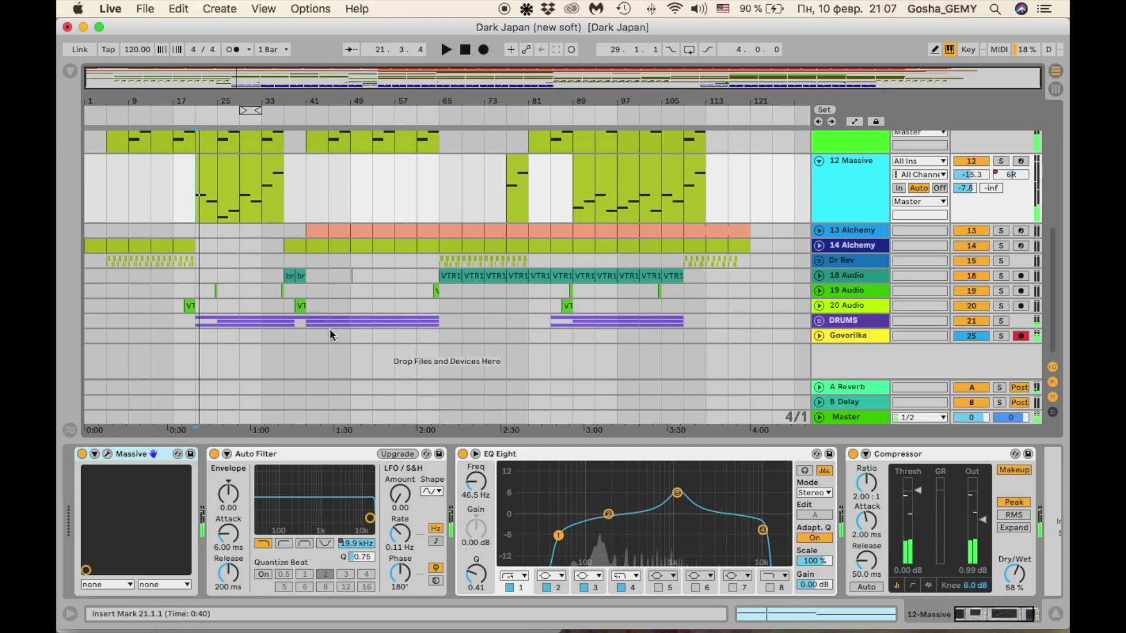
Unfold the DRUMS group, solo its Clap track and play from bar 21
{"action": "left_click", "coordinate": [818, 322]}
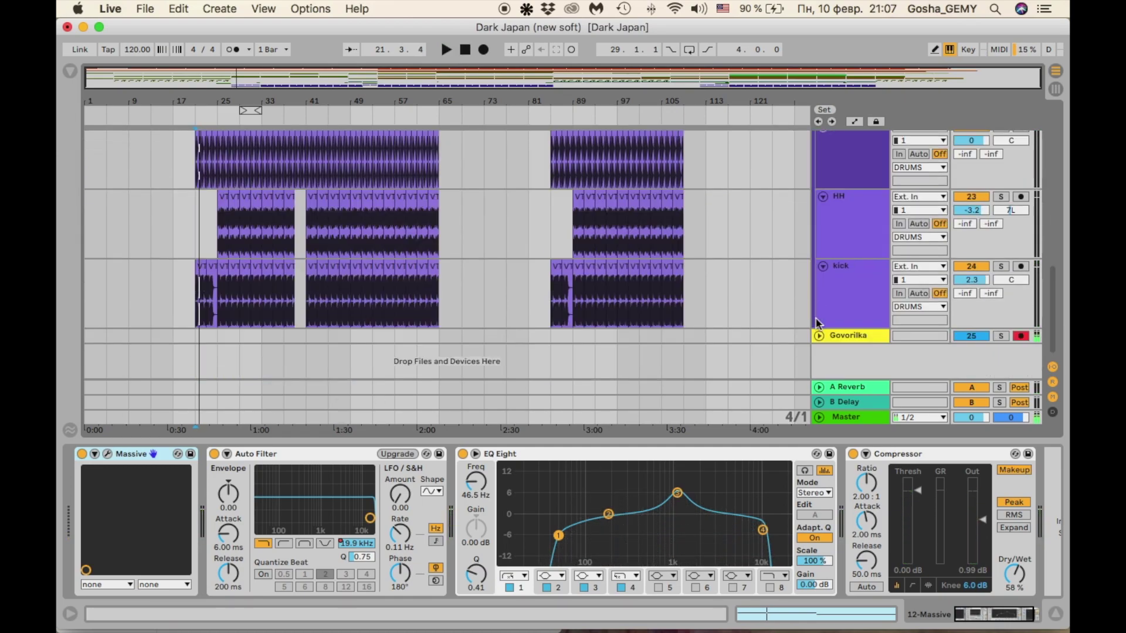
{"action": "scroll", "coordinate": [820, 216], "scroll_direction": "up", "scroll_amount": 3}
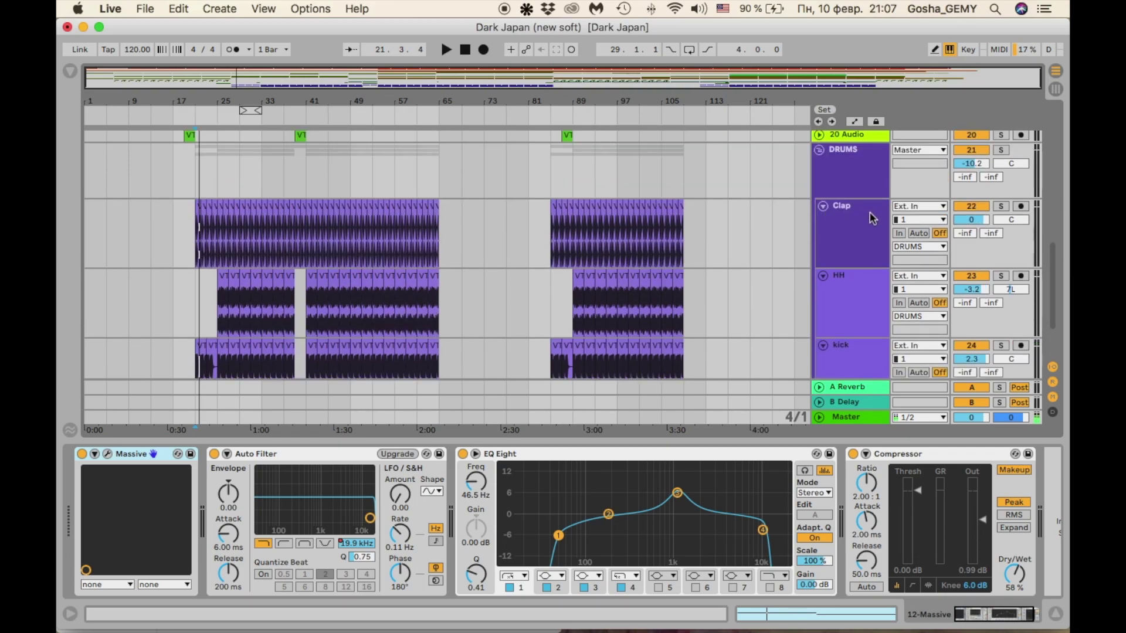
{"action": "left_click", "coordinate": [1001, 206]}
{"action": "left_click", "coordinate": [446, 50]}
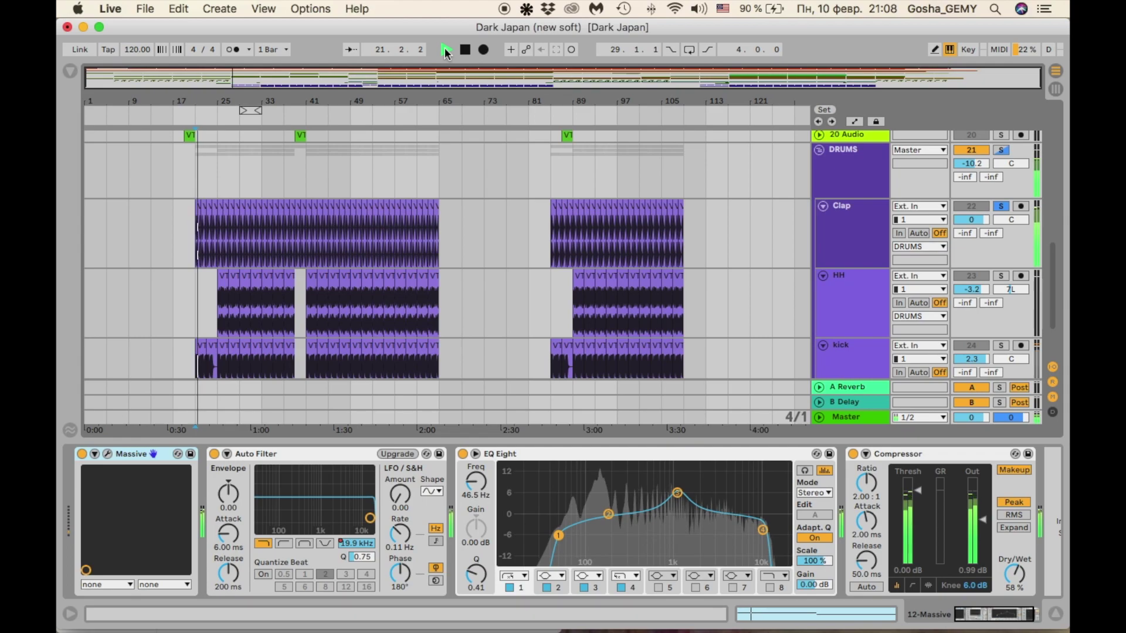
Audition kick, HH and the whole DRUMS group solo in turn, then unsolo, stop playback and fold the group
{"action": "left_click", "coordinate": [1001, 345]}
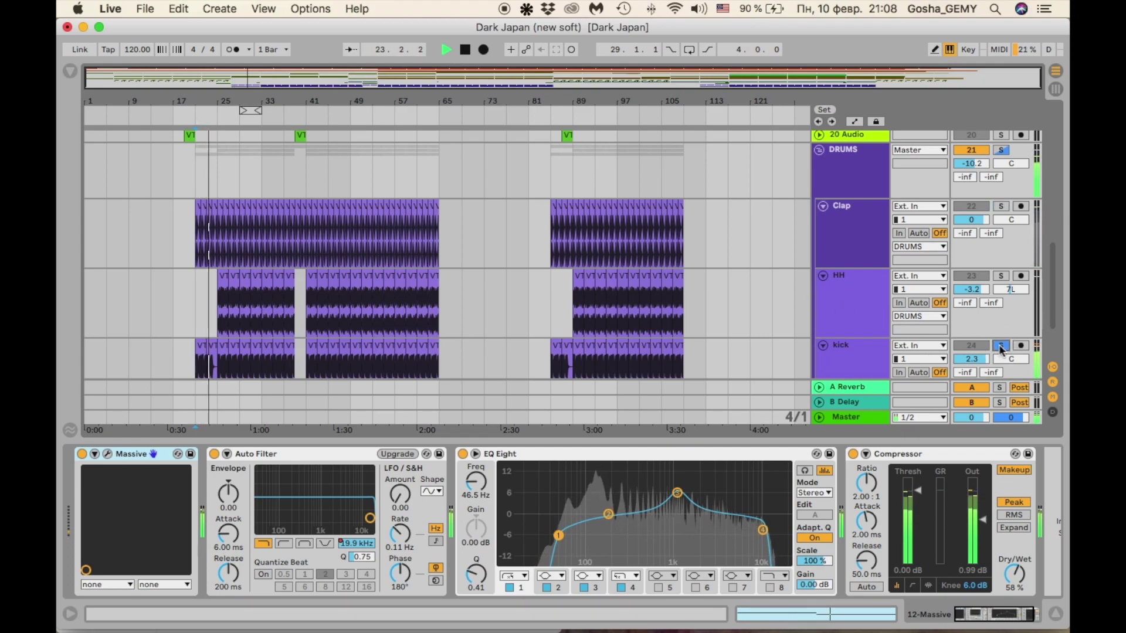
{"action": "left_click", "coordinate": [1001, 278]}
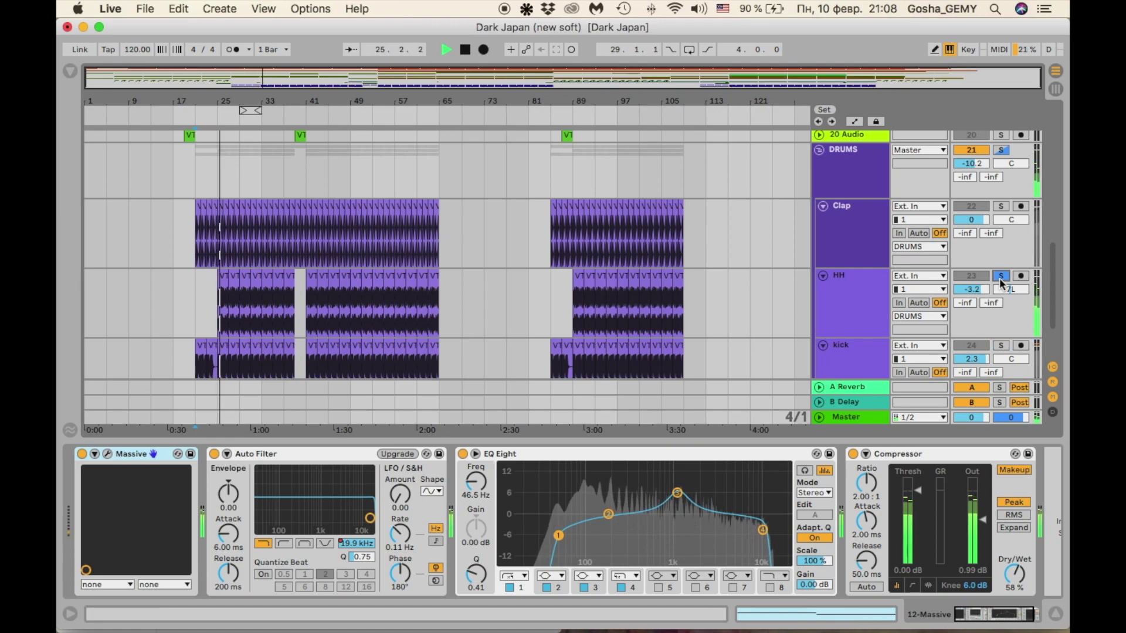
{"action": "left_click", "coordinate": [1001, 150]}
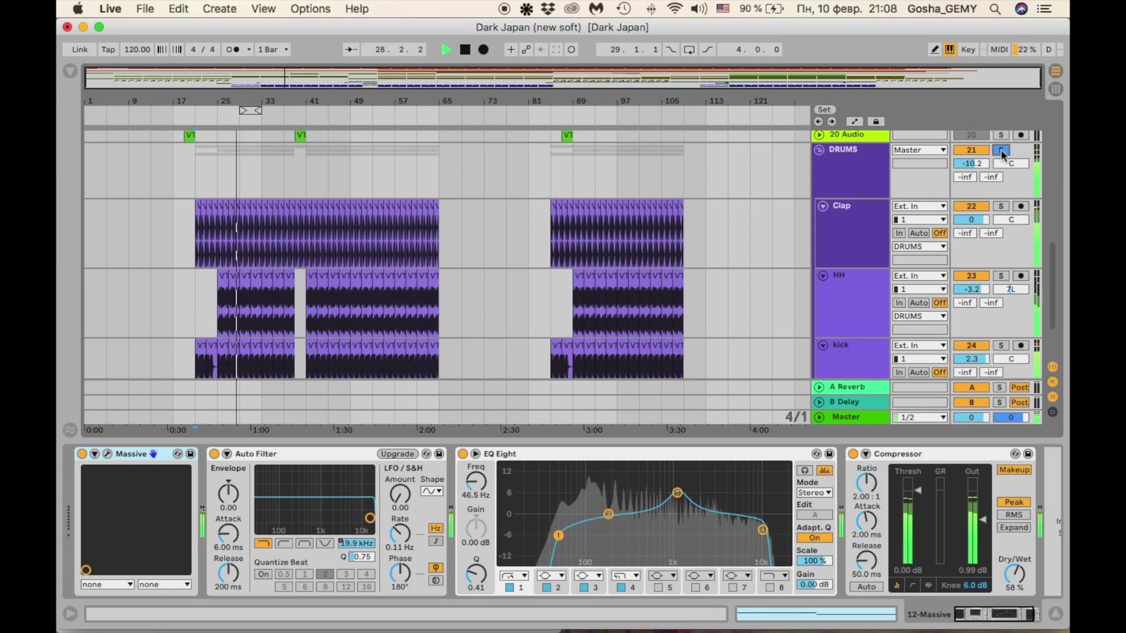
{"action": "left_click", "coordinate": [1001, 150]}
{"action": "left_click", "coordinate": [466, 50]}
{"action": "left_click", "coordinate": [819, 150]}
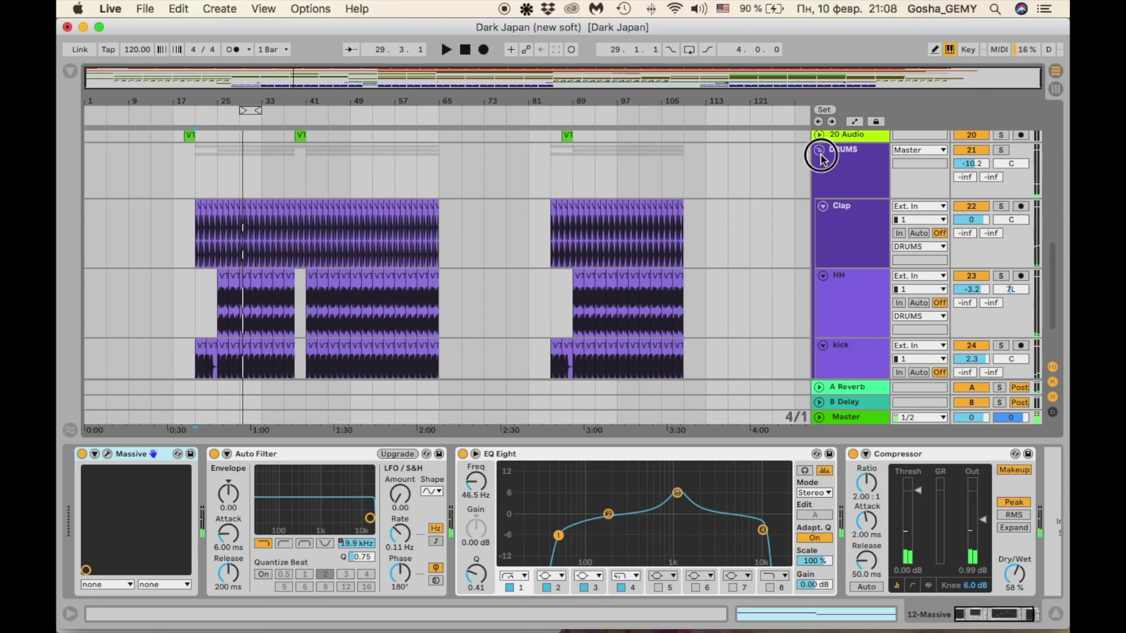
Play the full mix from bar 33 and briefly solo 20 Audio at its clip before bar 41
{"action": "scroll", "coordinate": [420, 368], "scroll_direction": "up", "scroll_amount": 10}
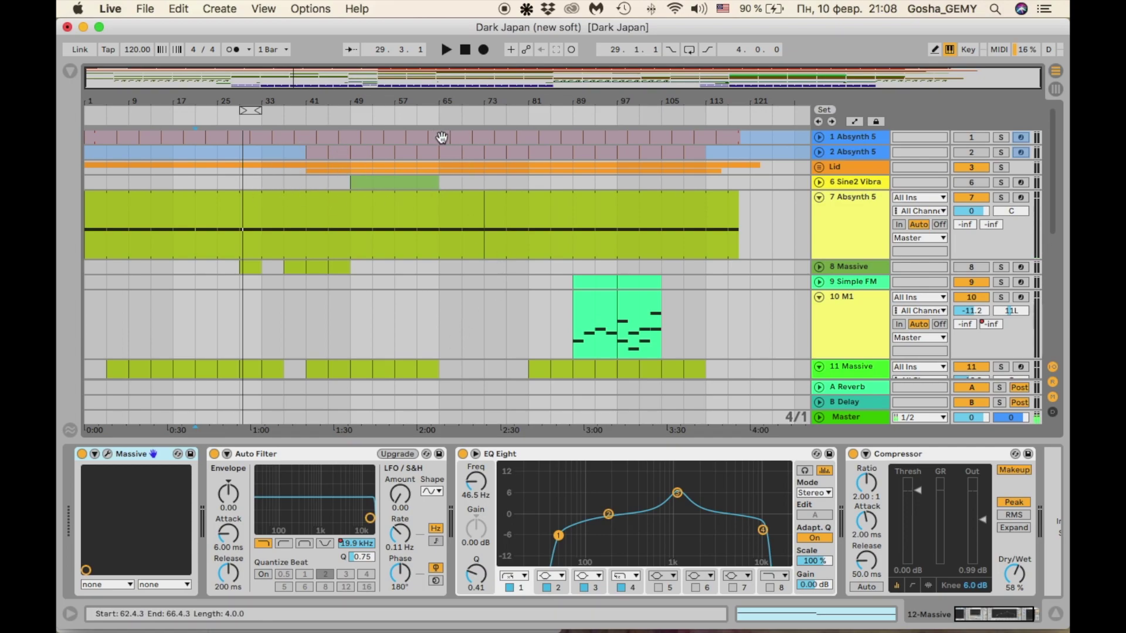
{"action": "scroll", "coordinate": [444, 241], "scroll_direction": "down", "scroll_amount": 10}
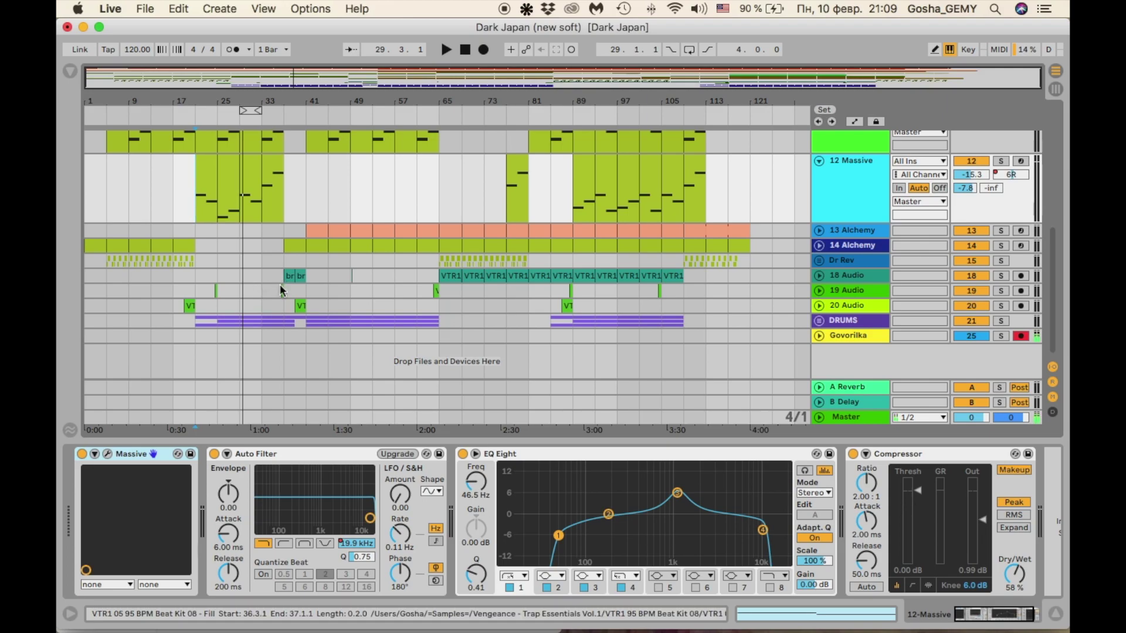
{"action": "left_click", "coordinate": [262, 281]}
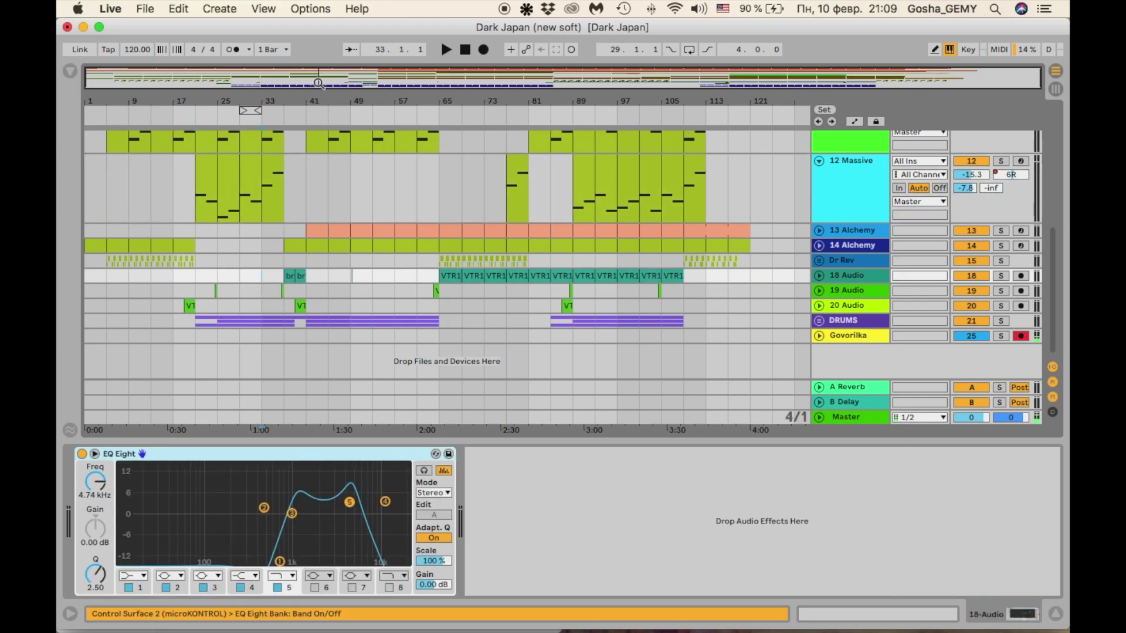
{"action": "left_click", "coordinate": [446, 50]}
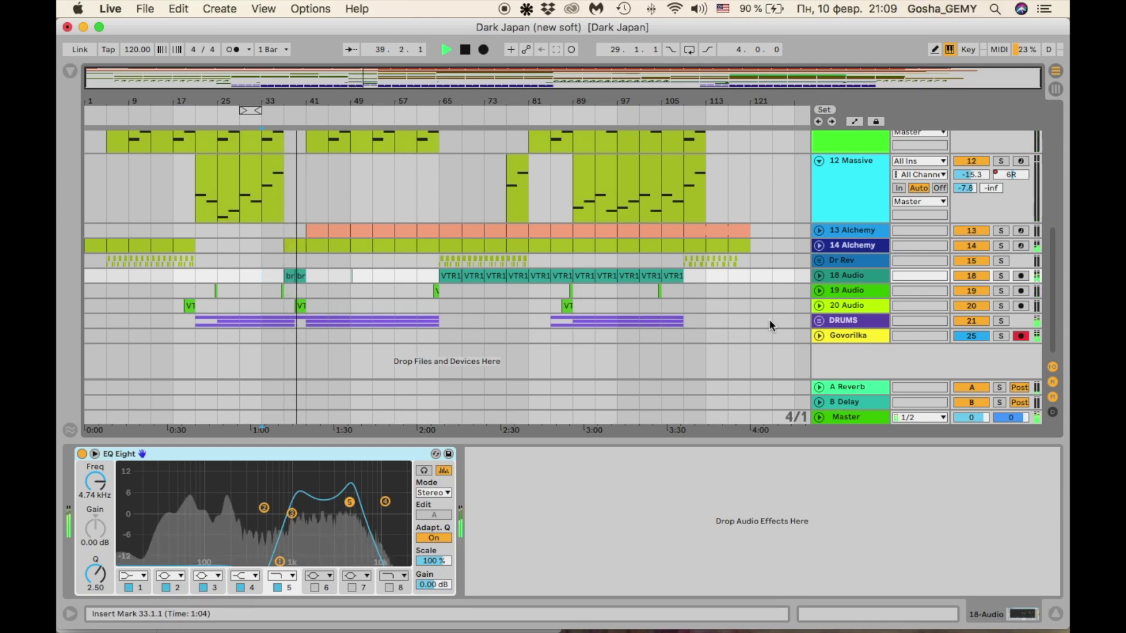
{"action": "left_click", "coordinate": [1001, 306]}
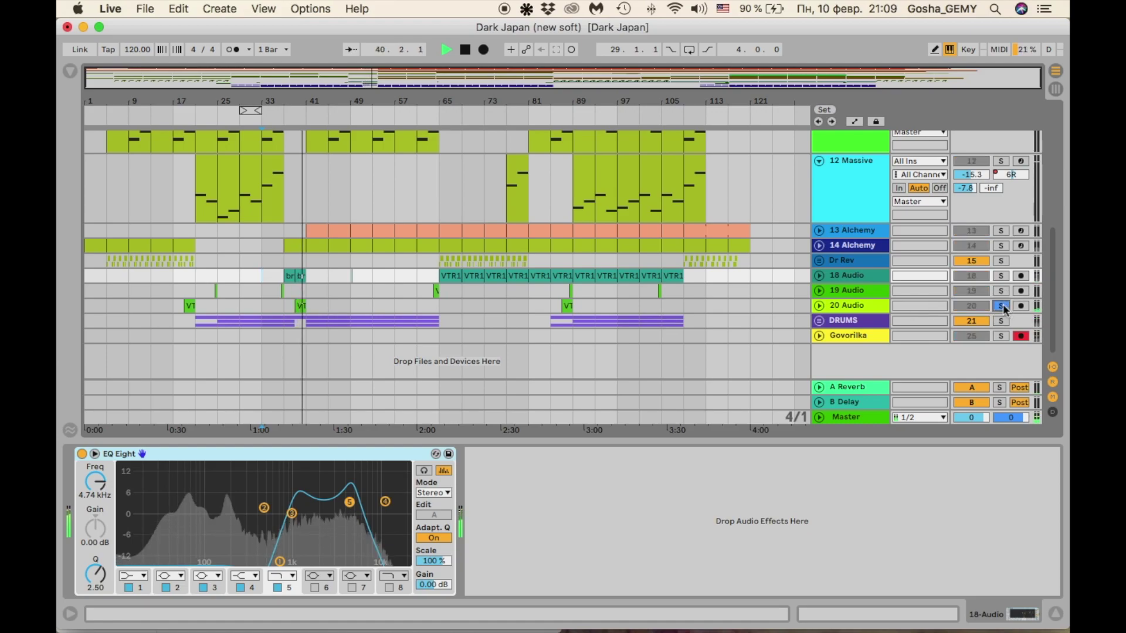
{"action": "left_click", "coordinate": [1001, 306]}
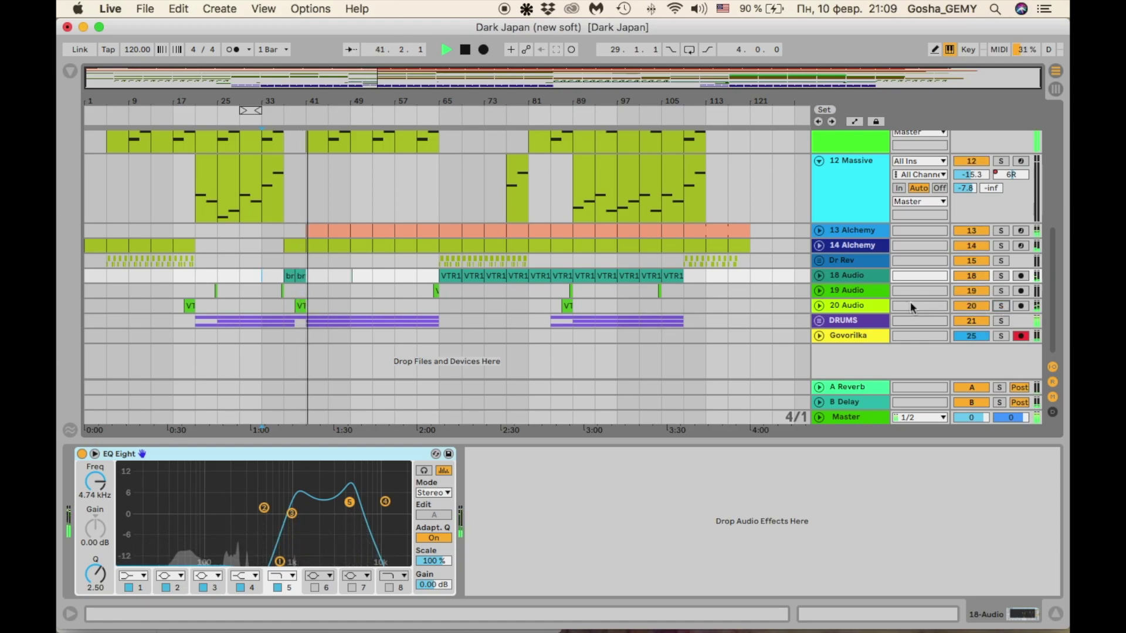
Return playback to the break before bar 41, briefly solo 18 Audio to hear its clip, and stop
{"action": "left_click", "coordinate": [293, 116]}
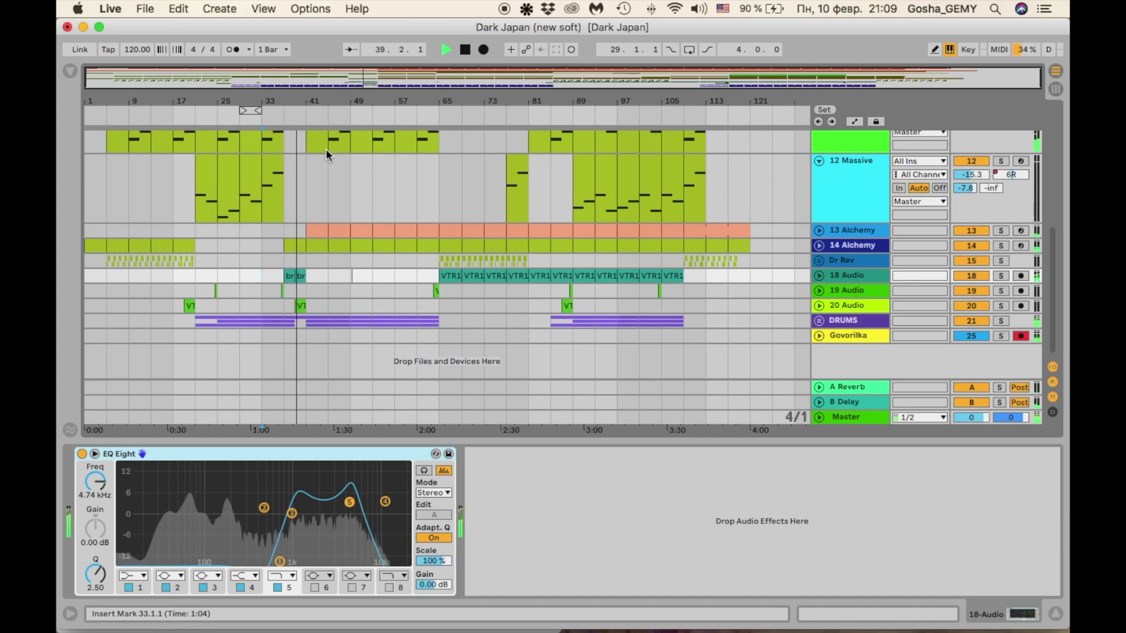
{"action": "left_click", "coordinate": [1001, 277]}
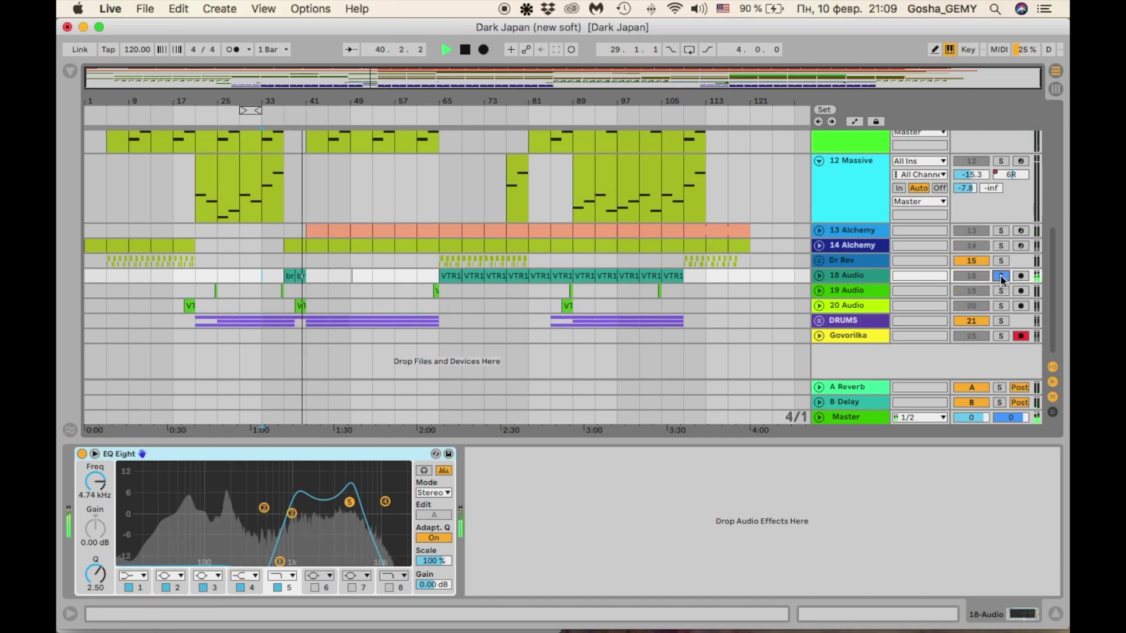
{"action": "left_click", "coordinate": [1001, 276]}
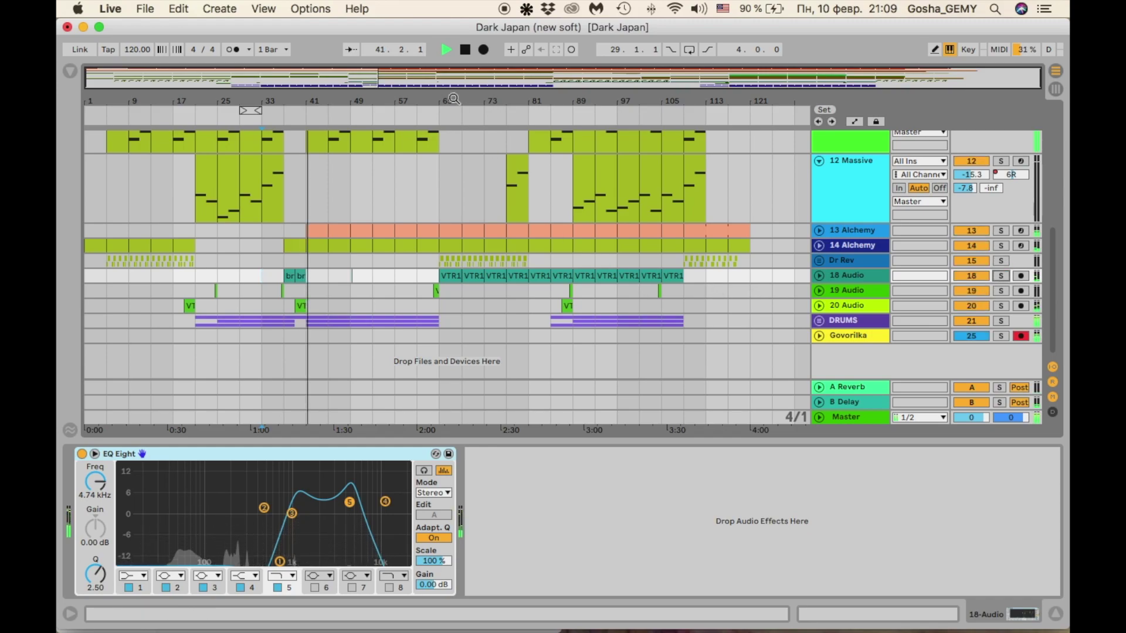
{"action": "left_click", "coordinate": [466, 50]}
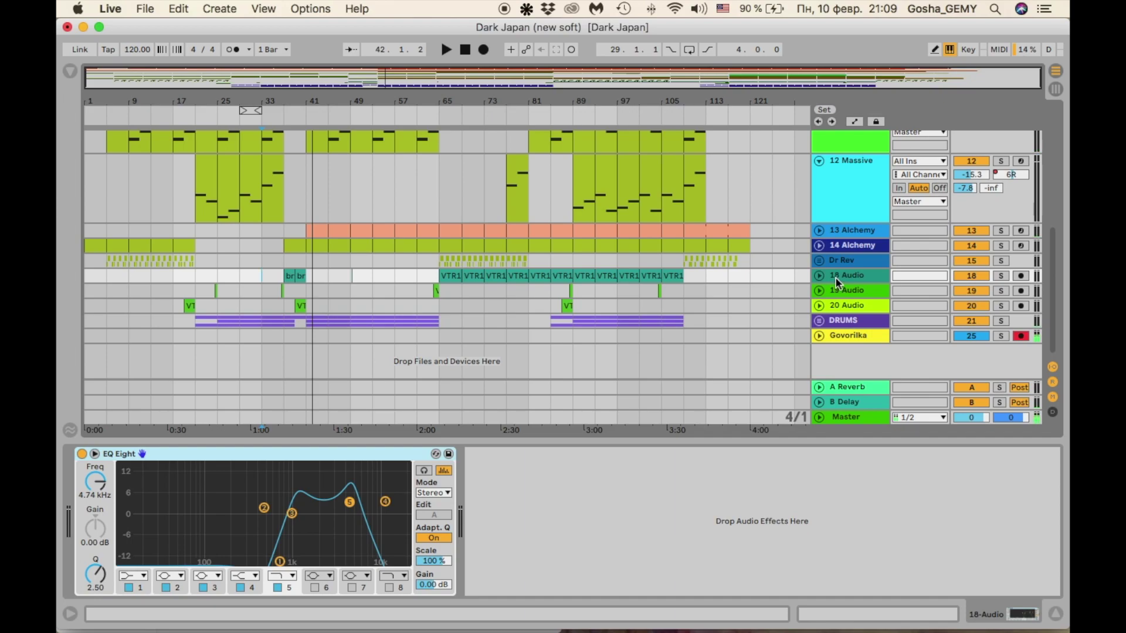
Unfold 18 Audio, select its VTR1 clip at bar 65, and play it soloed
{"action": "left_click", "coordinate": [820, 276]}
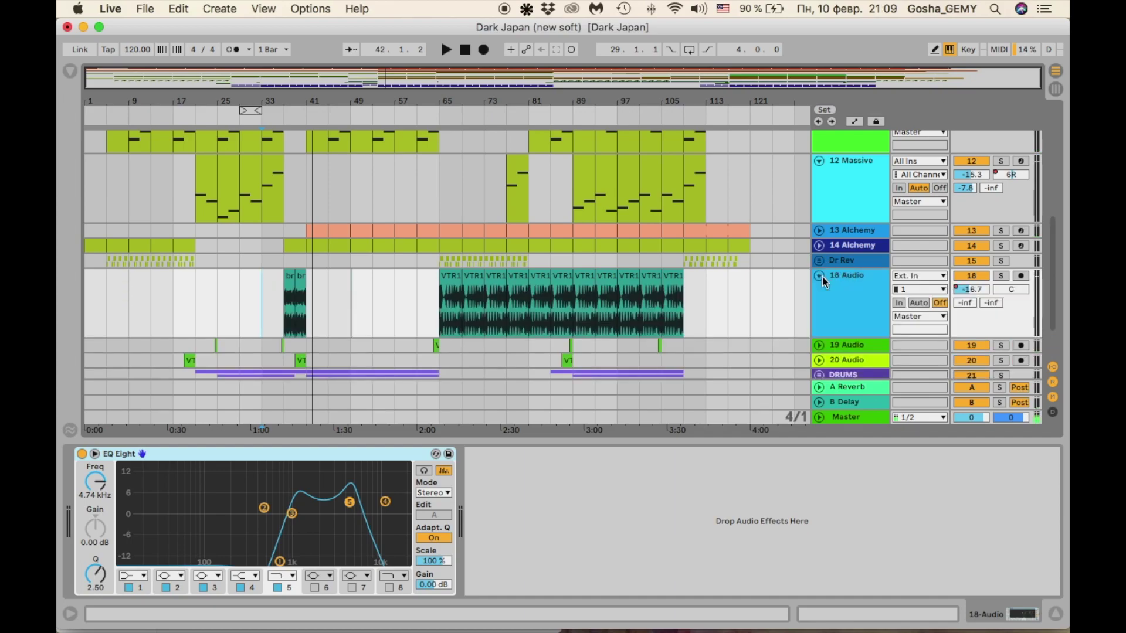
{"action": "left_click", "coordinate": [451, 278]}
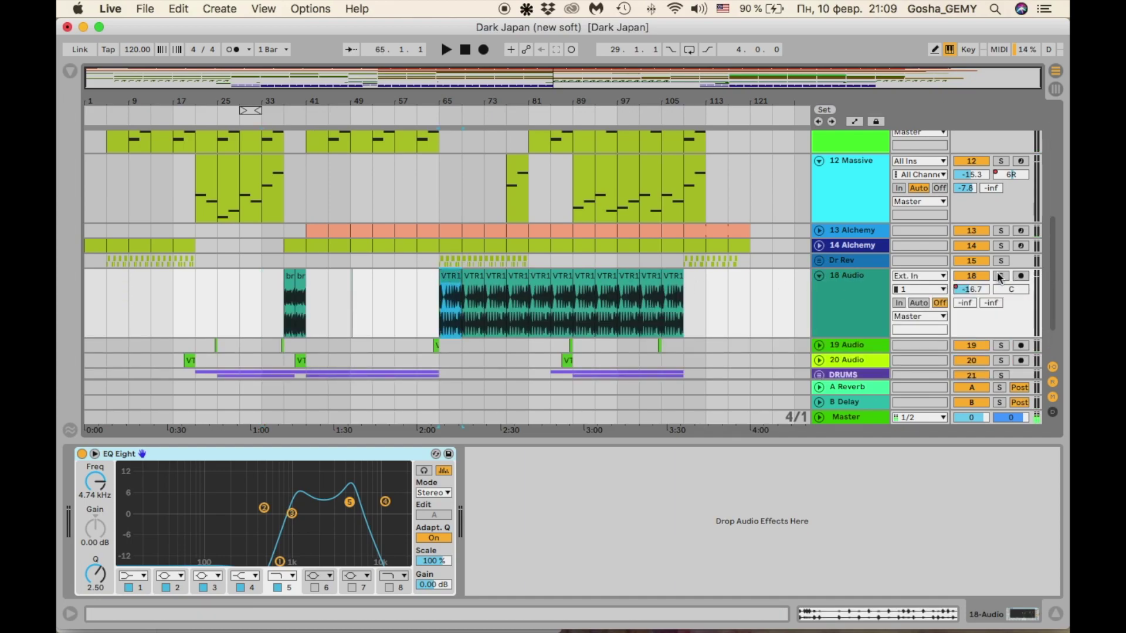
{"action": "left_click", "coordinate": [873, 273]}
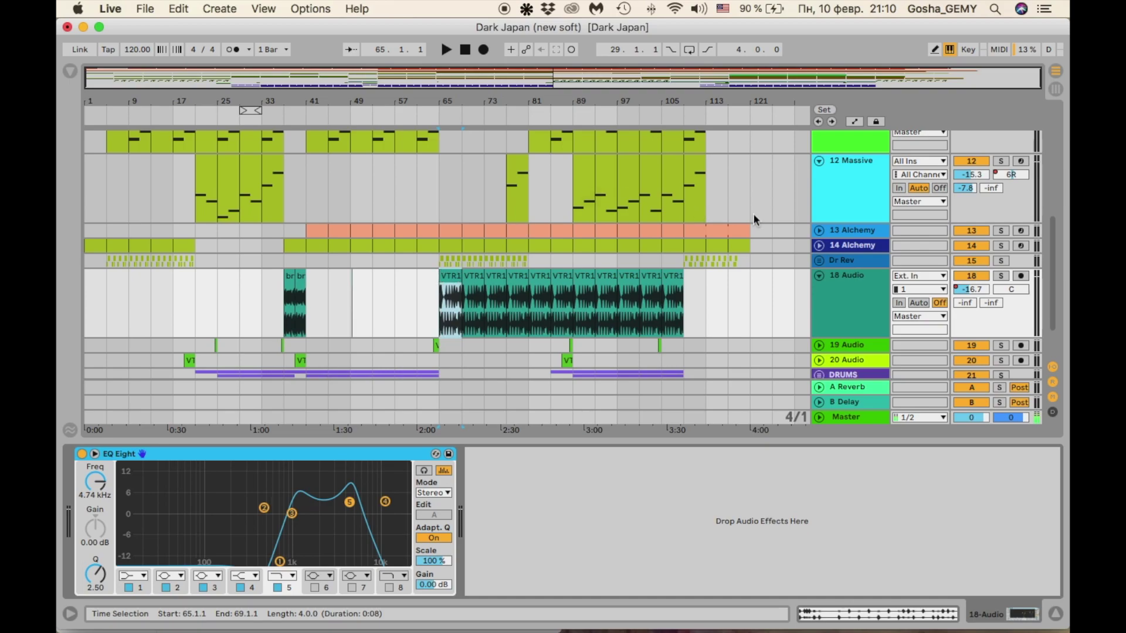
{"action": "left_click", "coordinate": [1002, 277]}
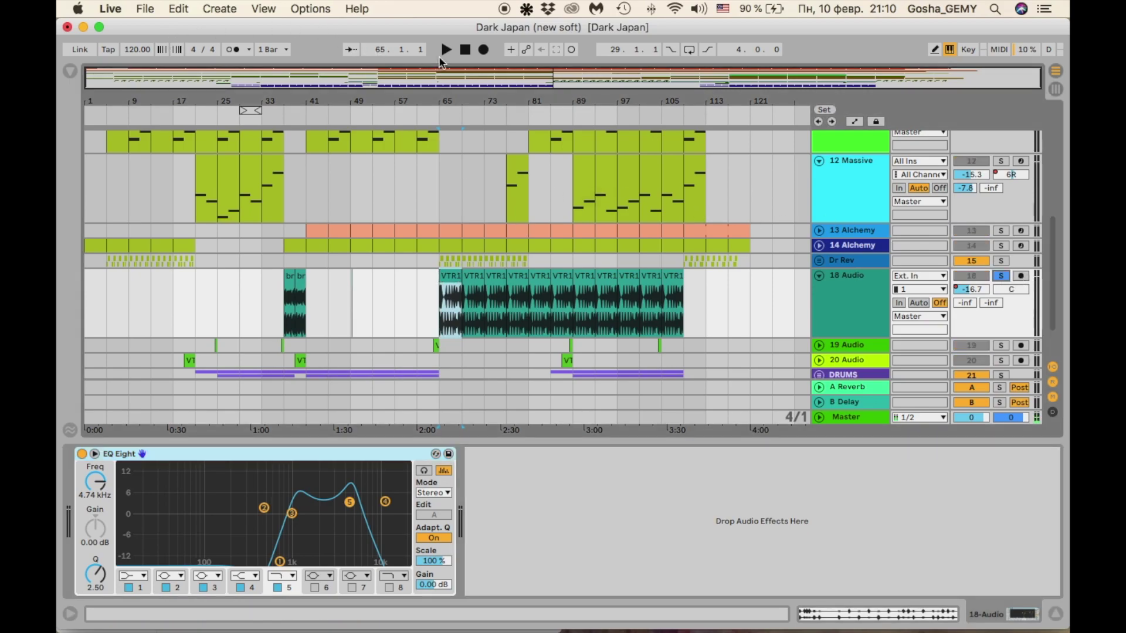
{"action": "left_click", "coordinate": [446, 50]}
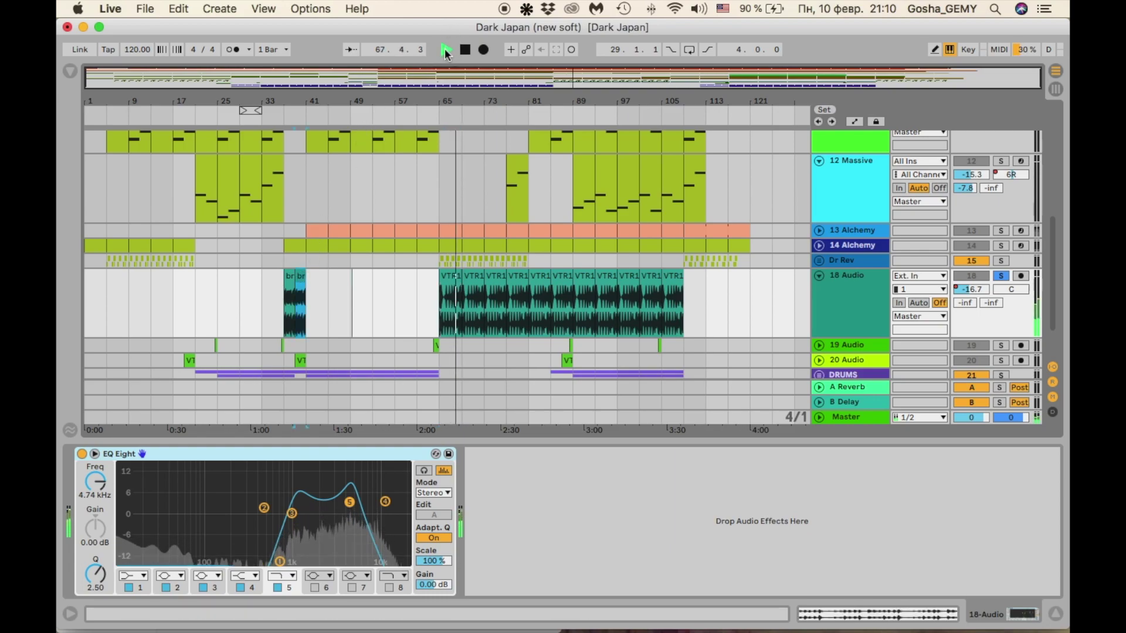
Play the soloed 18 Audio clip at bar 39, then stop, unsolo and fold the track
{"action": "left_click", "coordinate": [446, 51]}
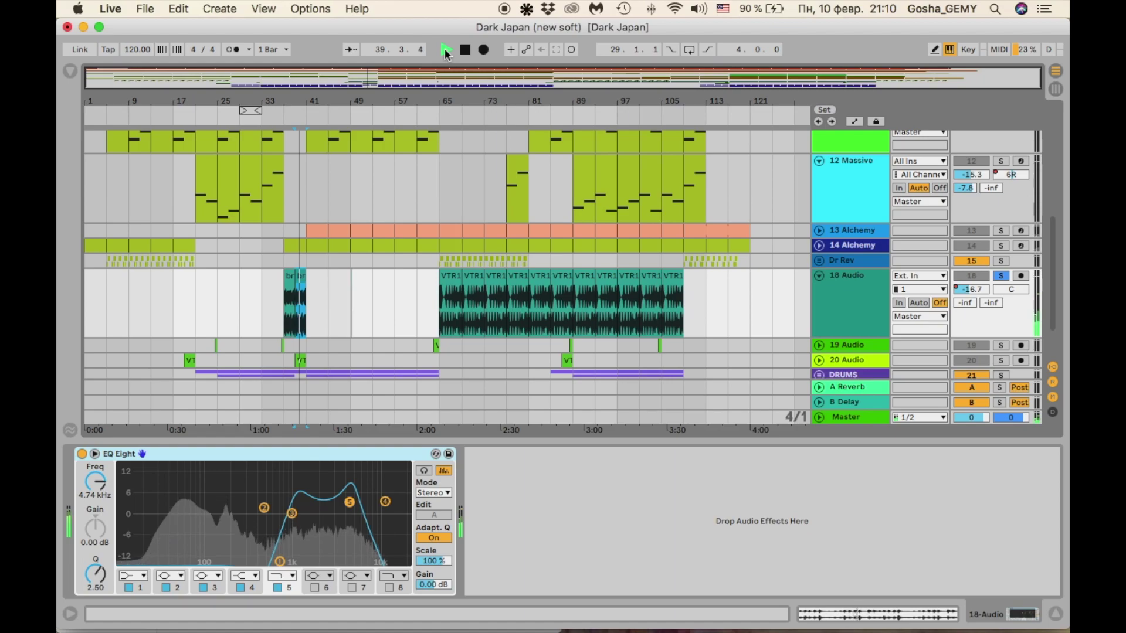
{"action": "left_click", "coordinate": [466, 51]}
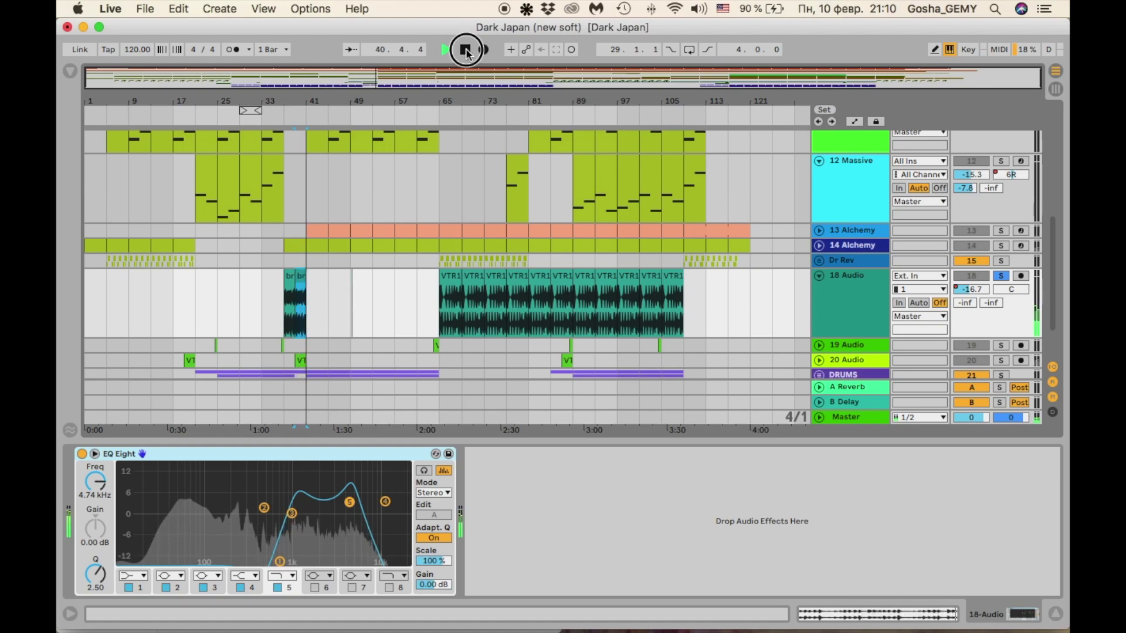
{"action": "left_click", "coordinate": [1000, 277]}
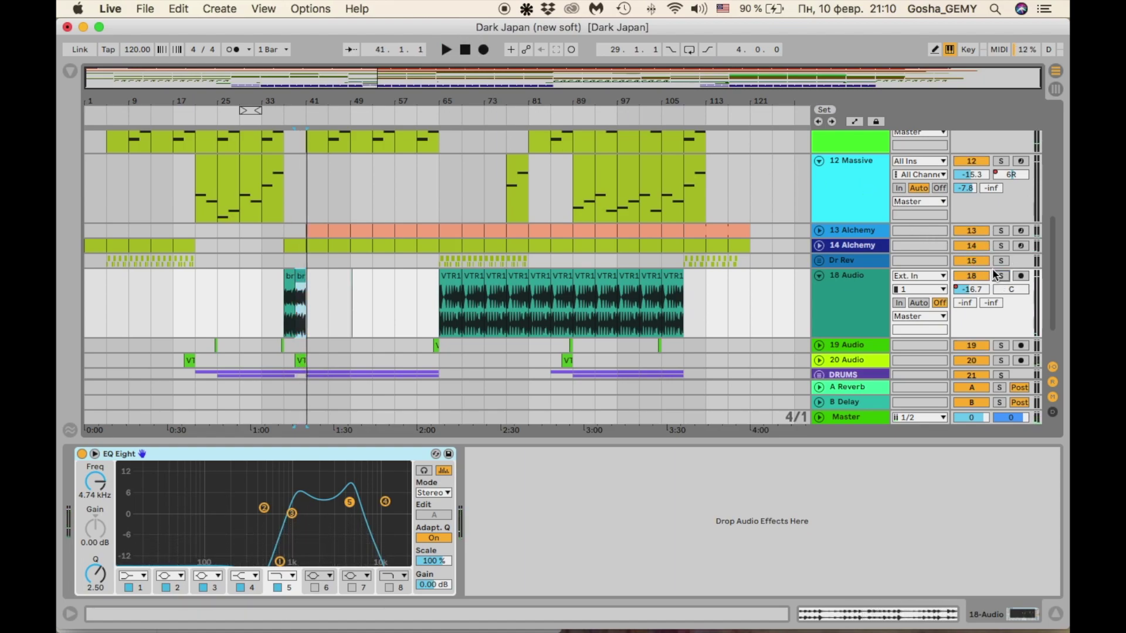
{"action": "left_click", "coordinate": [819, 277]}
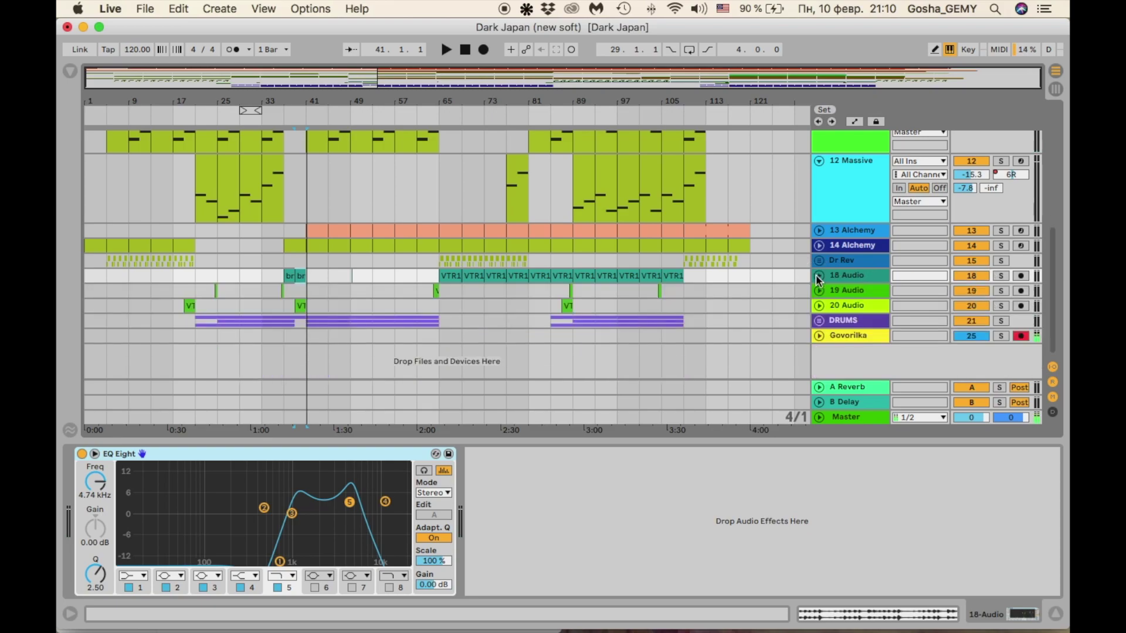
Play the full mix from bar 37 through the break before bar 41 and stop
{"action": "left_click", "coordinate": [276, 270]}
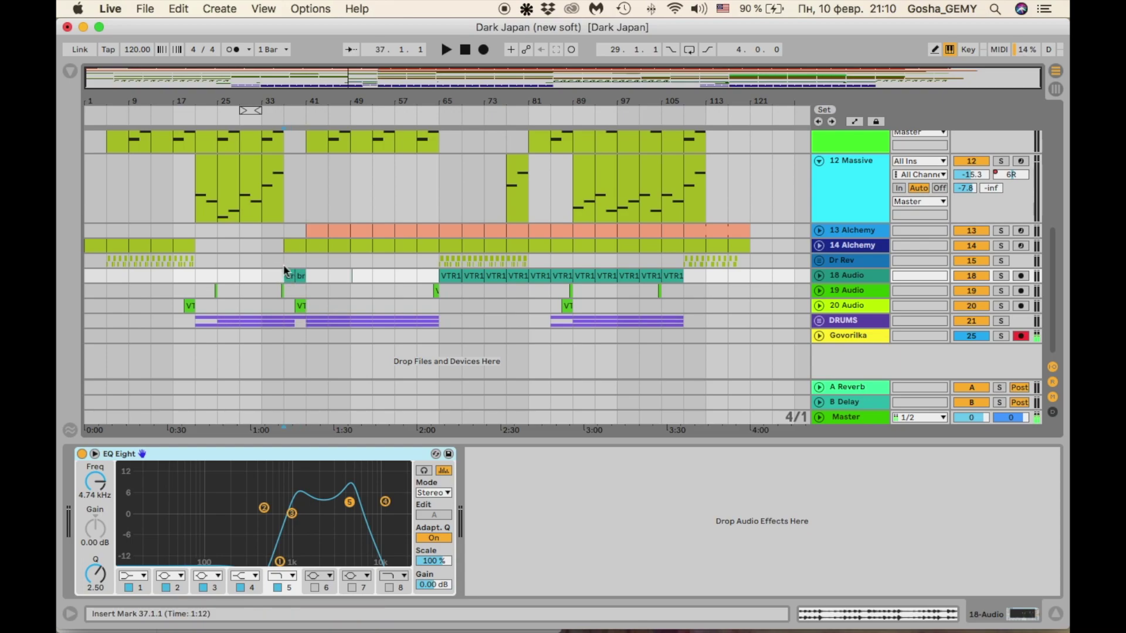
{"action": "left_click", "coordinate": [445, 50]}
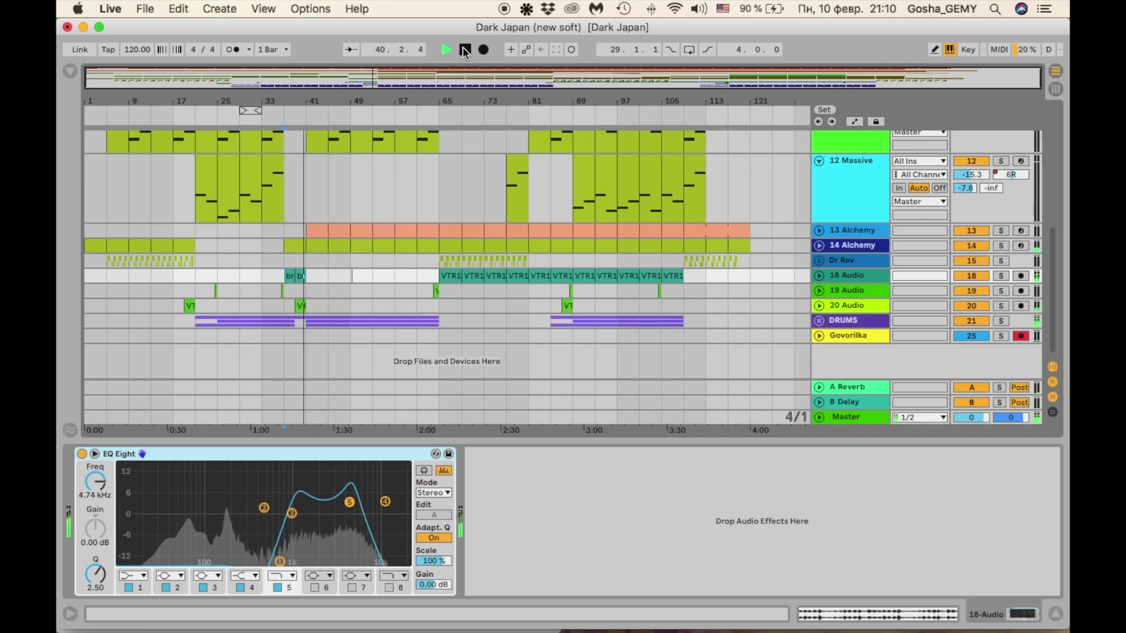
{"action": "left_click", "coordinate": [465, 50]}
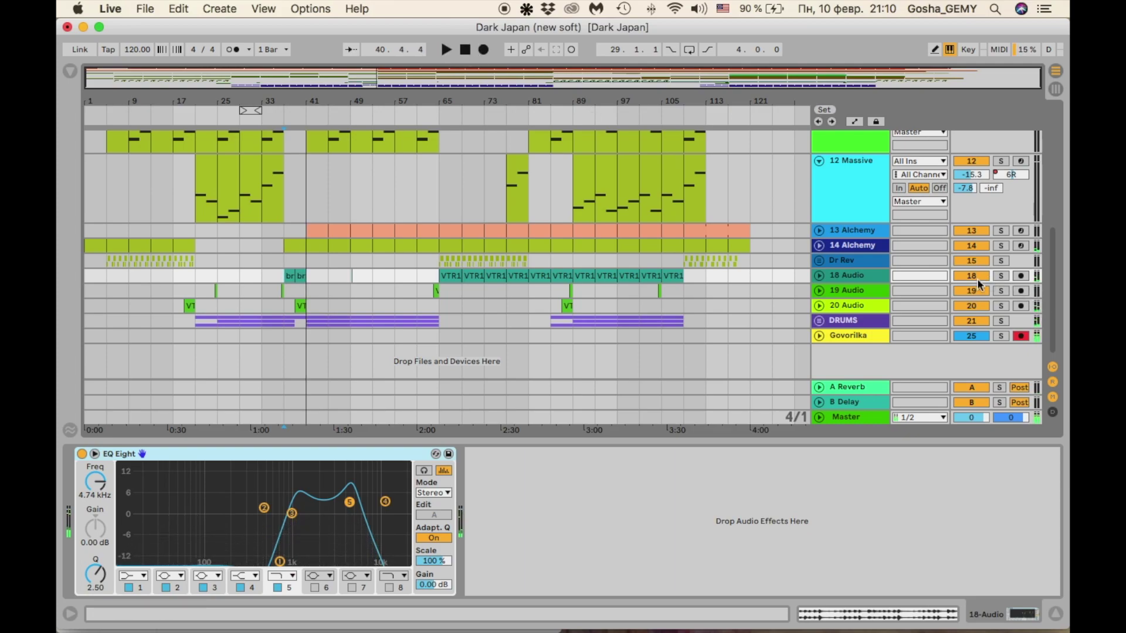
Replay the mix from bar 37 into bar 41, stop, and look over the clips around the break
{"action": "left_click", "coordinate": [287, 118]}
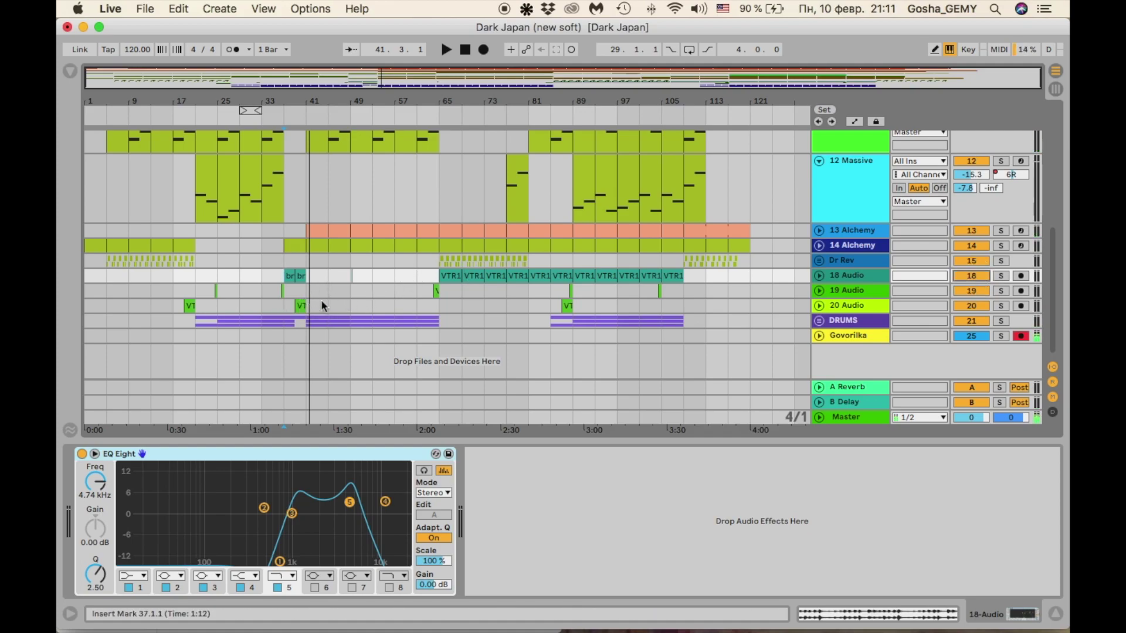
{"action": "left_click_drag", "start_coordinate": [359, 82], "coordinate": [374, 111]}
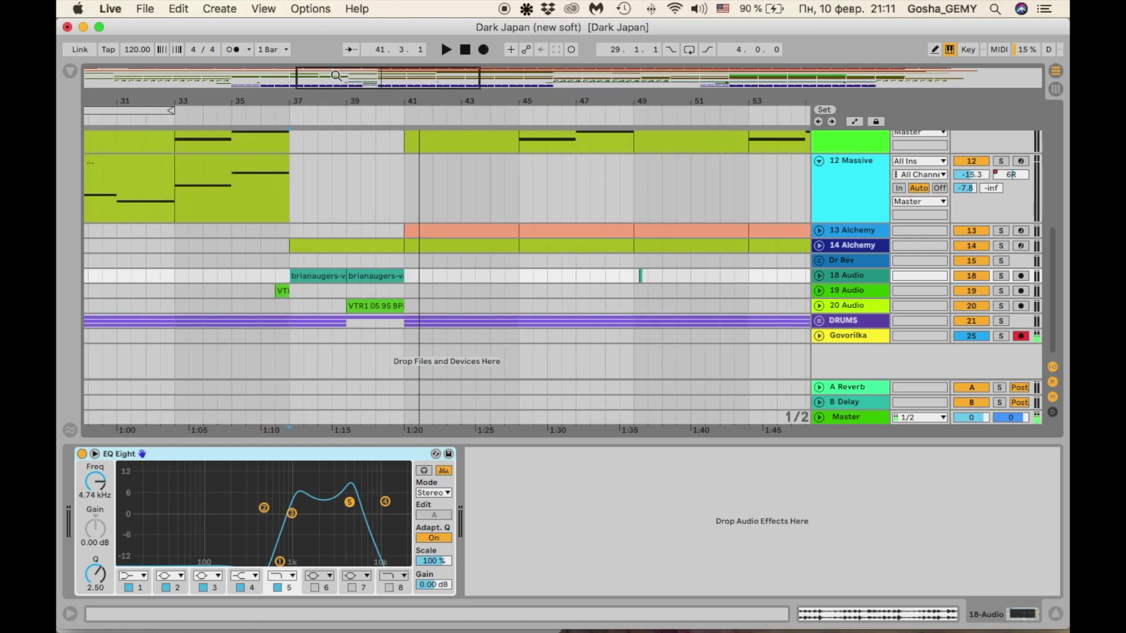
{"action": "left_click_drag", "start_coordinate": [336, 75], "coordinate": [324, 118]}
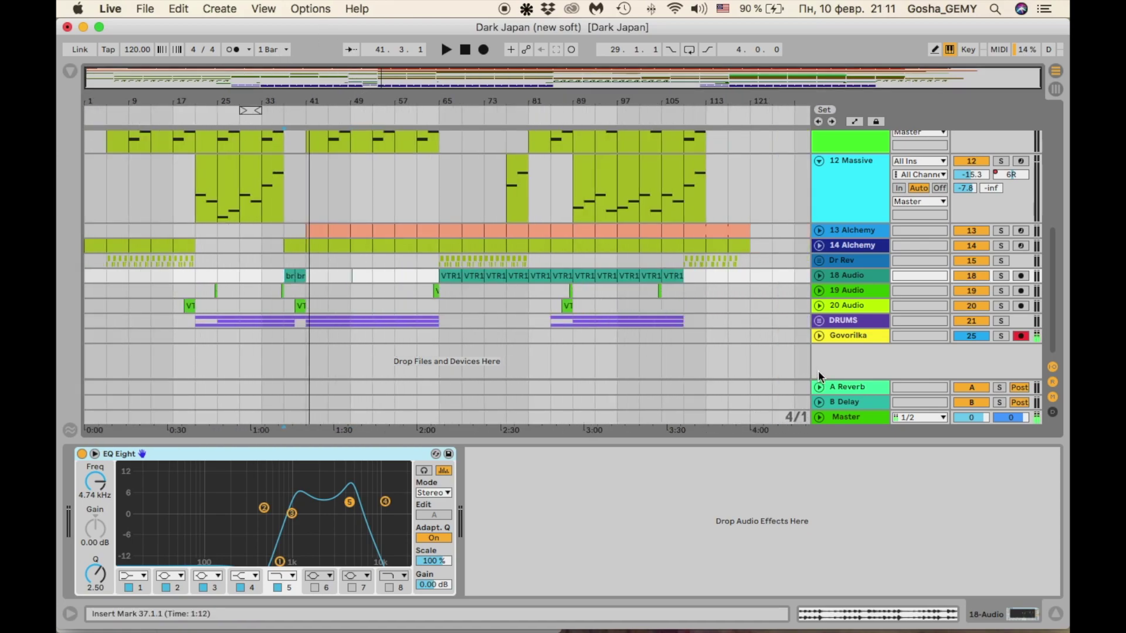
Unfold 19 Audio, play its clip at bar 64 soloed, then stop, unsolo and fold the track
{"action": "left_click", "coordinate": [820, 291]}
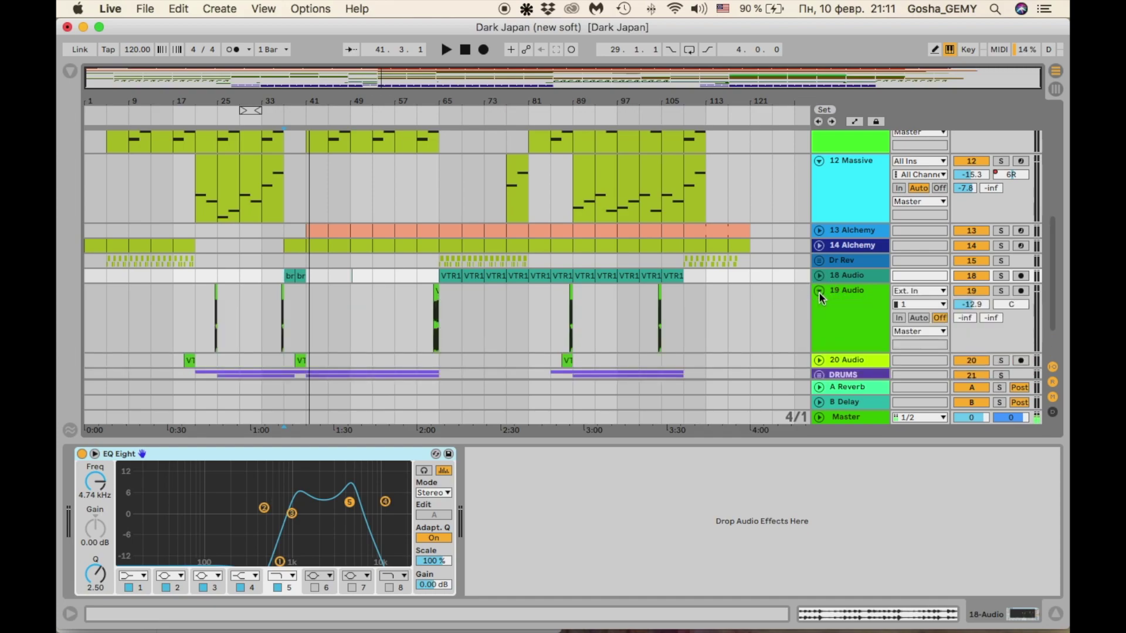
{"action": "left_click", "coordinate": [439, 288]}
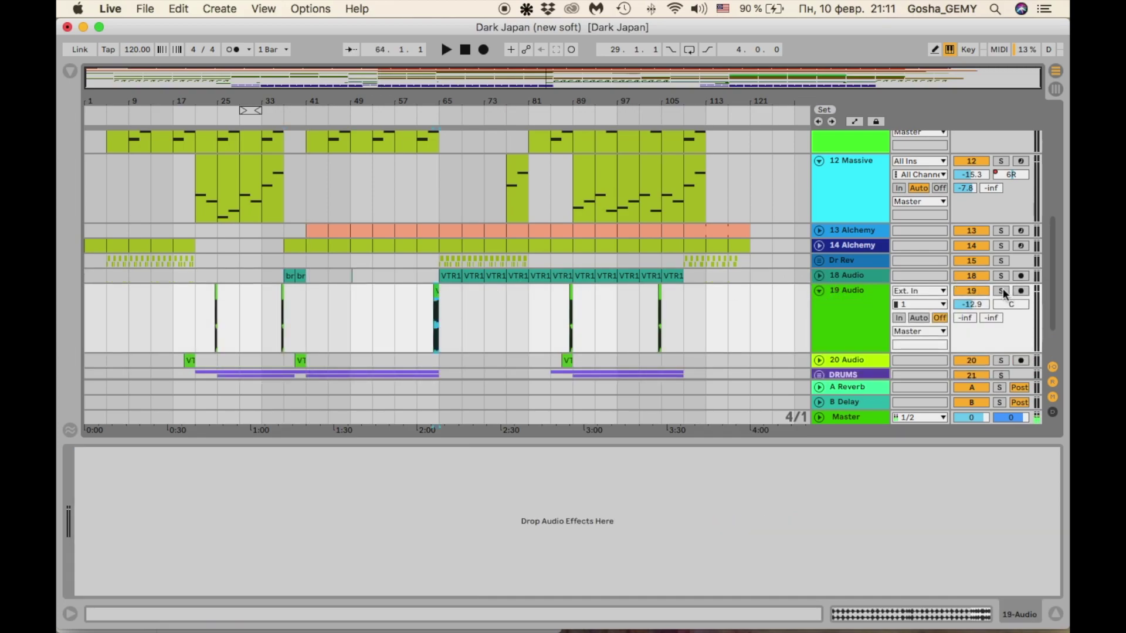
{"action": "left_click", "coordinate": [1002, 291]}
{"action": "left_click", "coordinate": [447, 50]}
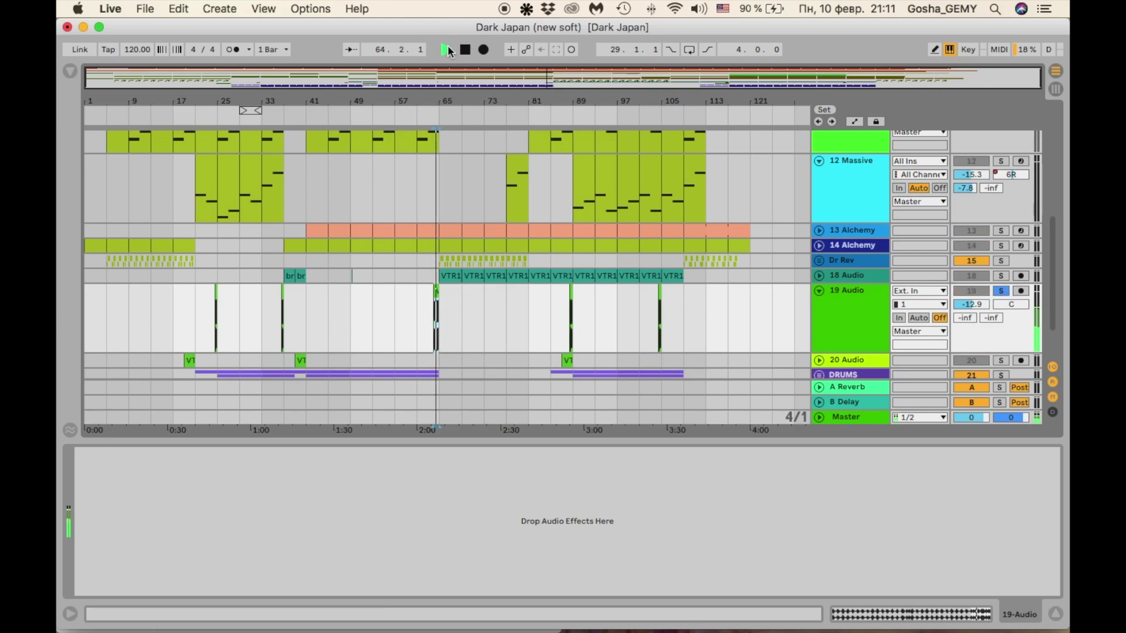
{"action": "left_click", "coordinate": [465, 50]}
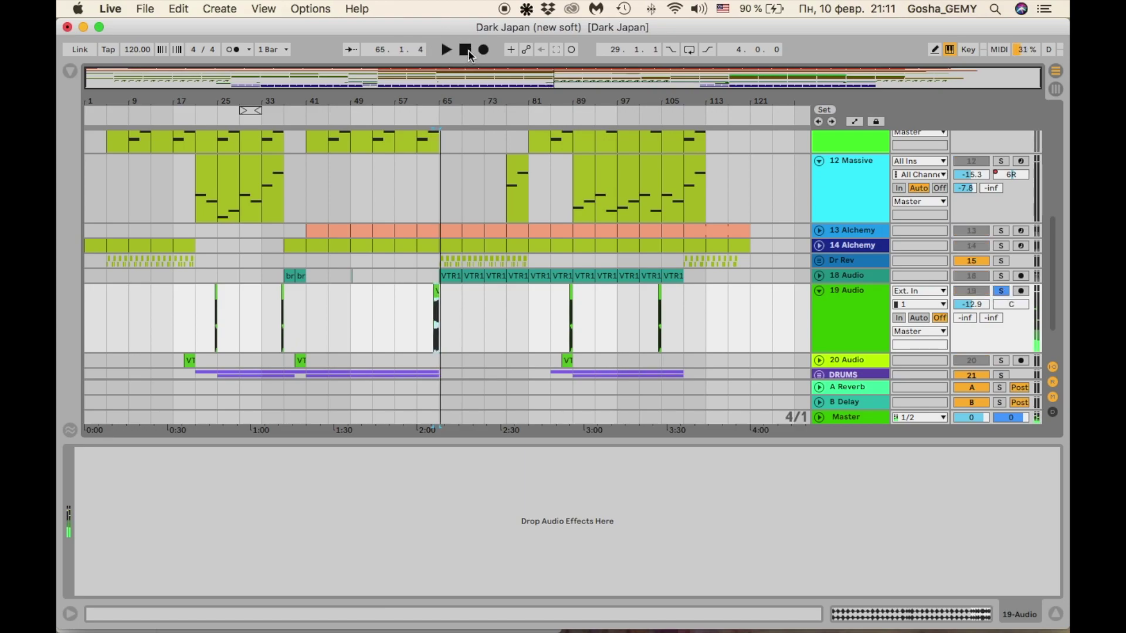
{"action": "left_click", "coordinate": [1001, 291]}
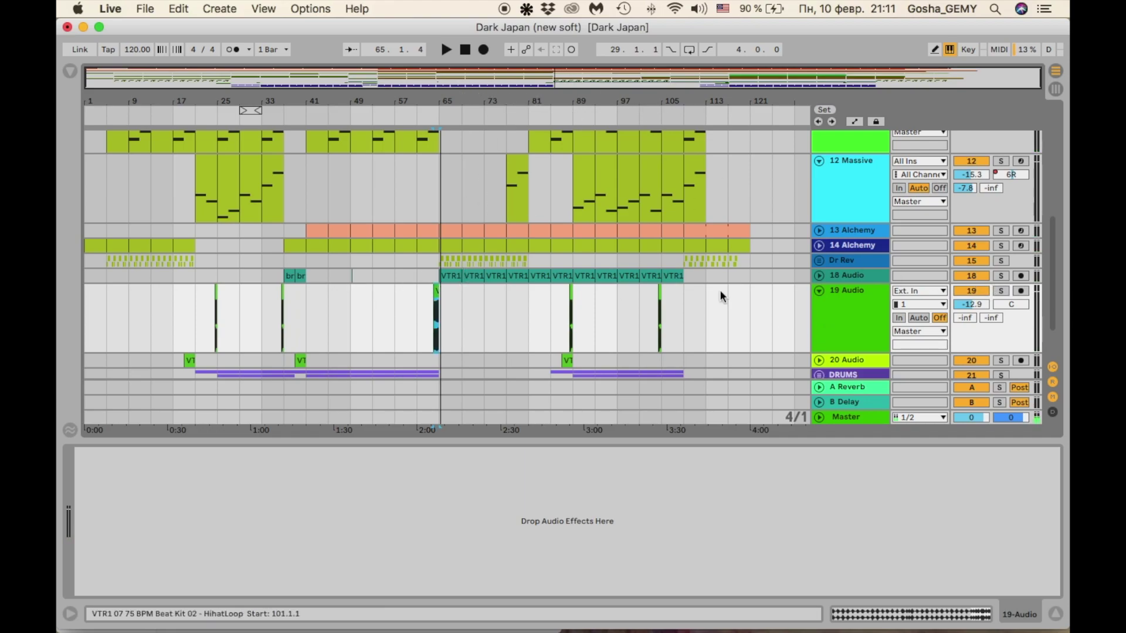
{"action": "left_click", "coordinate": [820, 291]}
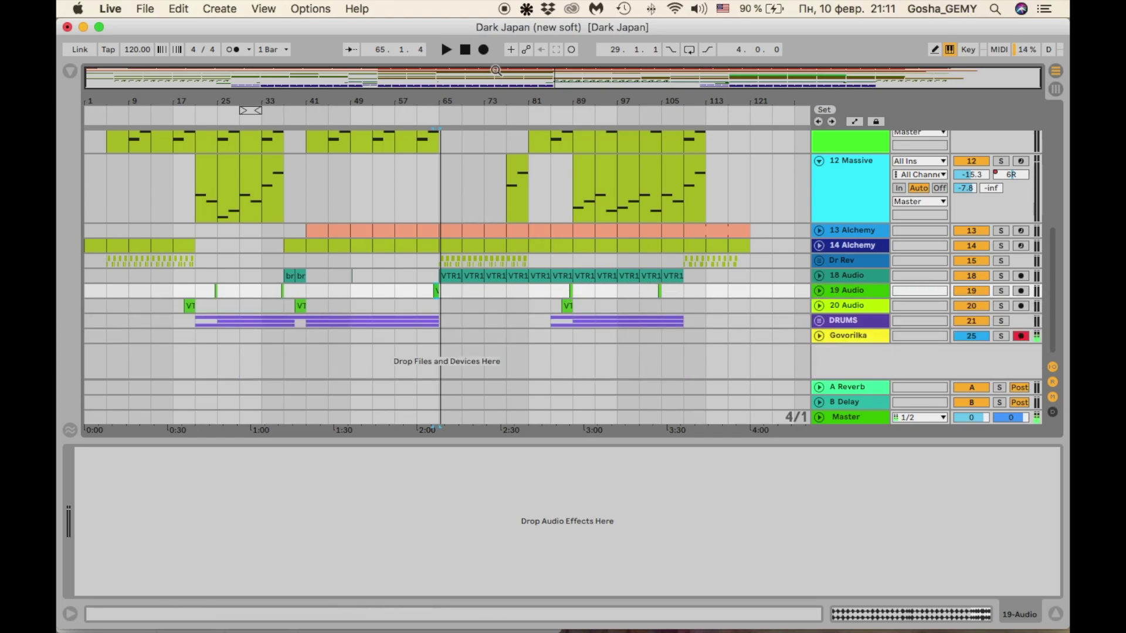
Unfold 20 Audio to view the waveforms of its three clips, then fold the track
{"action": "left_click", "coordinate": [820, 306]}
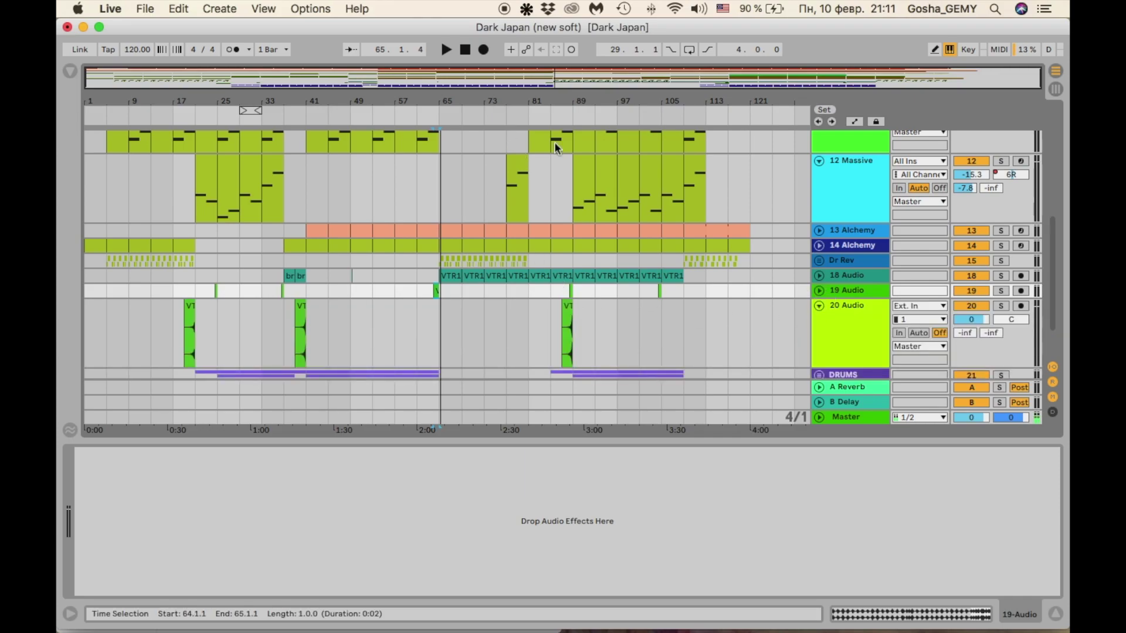
{"action": "left_click", "coordinate": [821, 310]}
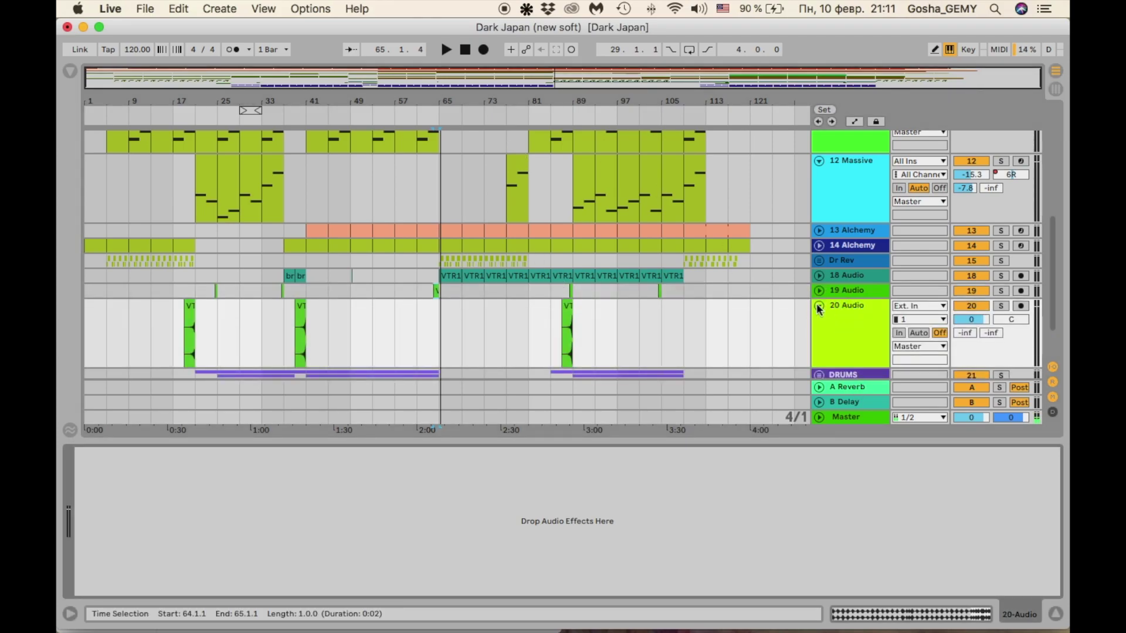
{"action": "left_click", "coordinate": [818, 305]}
{"action": "scroll", "coordinate": [626, 287], "scroll_direction": "up", "scroll_amount": 10}
{"action": "scroll", "coordinate": [626, 287], "scroll_direction": "down", "scroll_amount": 10}
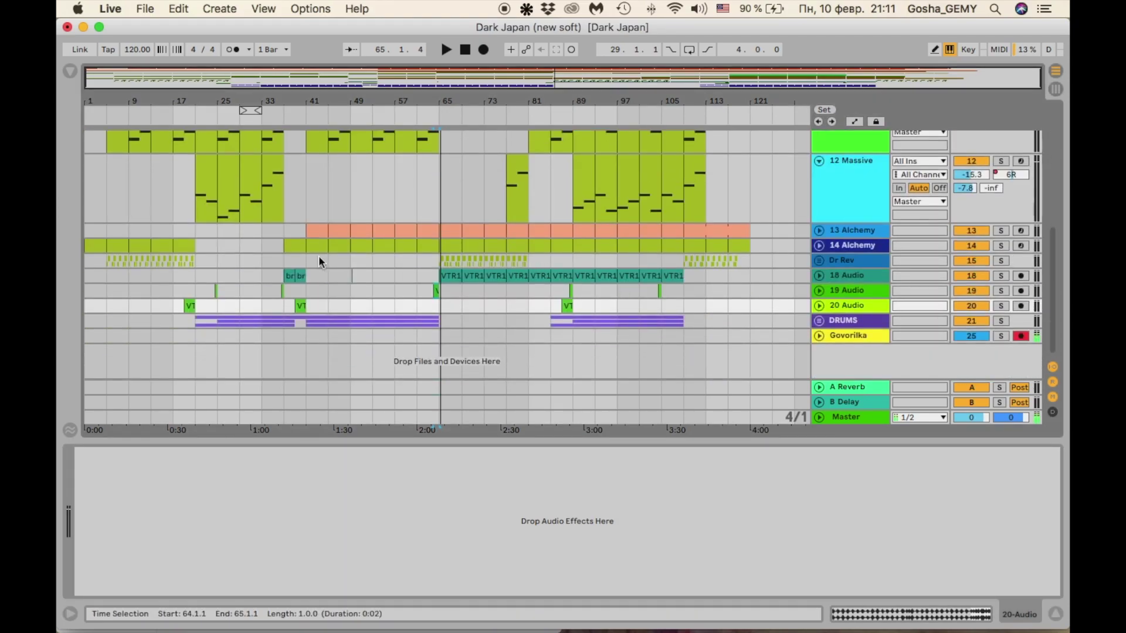
Play the full mix from bar 41, briefly solo 13 Alchemy during playback, and stop
{"action": "left_click", "coordinate": [305, 258]}
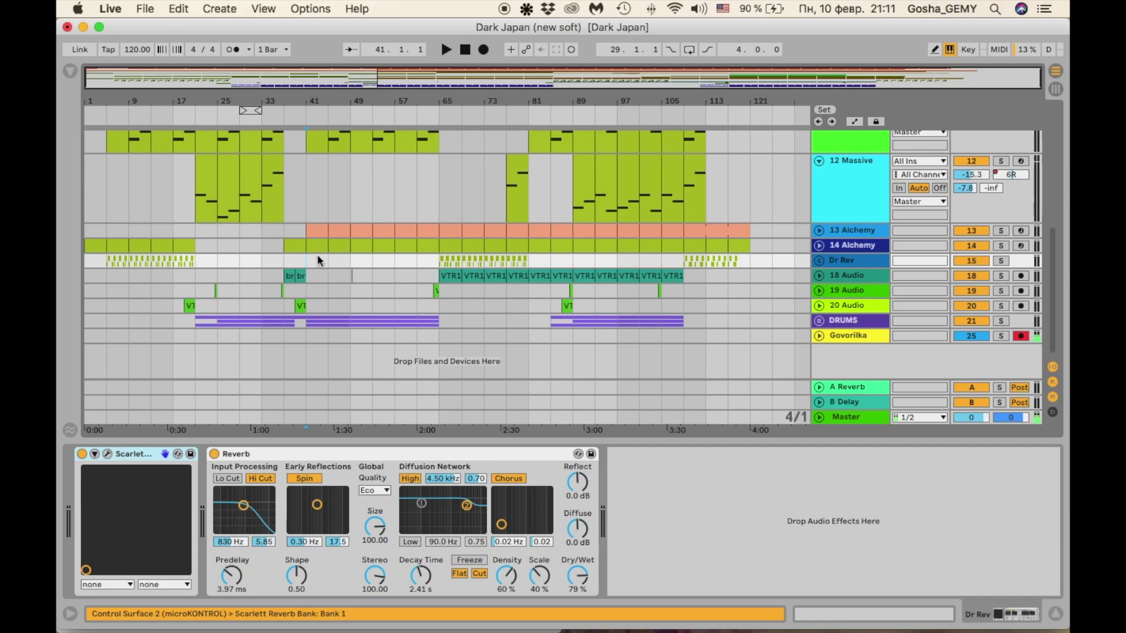
{"action": "left_click", "coordinate": [446, 50]}
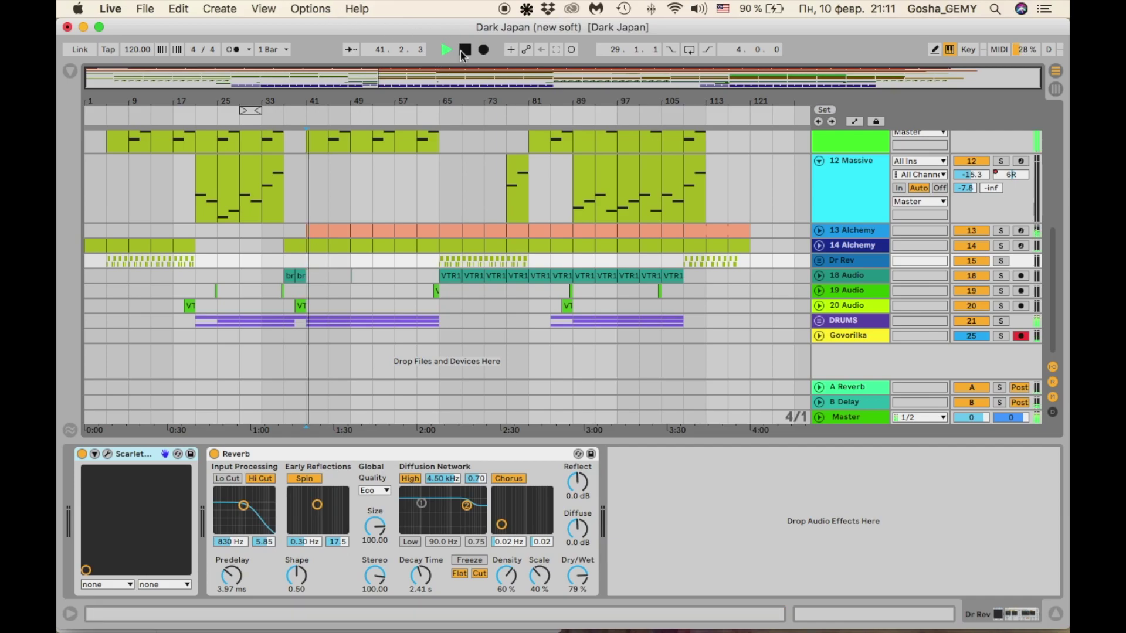
{"action": "left_click", "coordinate": [1003, 232]}
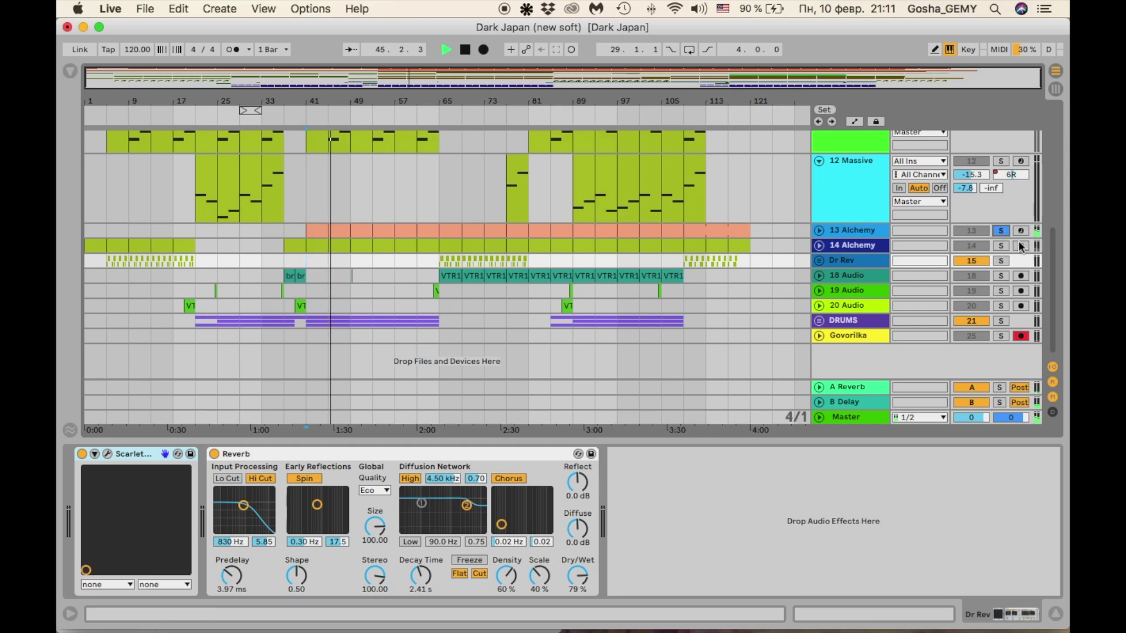
{"action": "left_click", "coordinate": [1000, 231]}
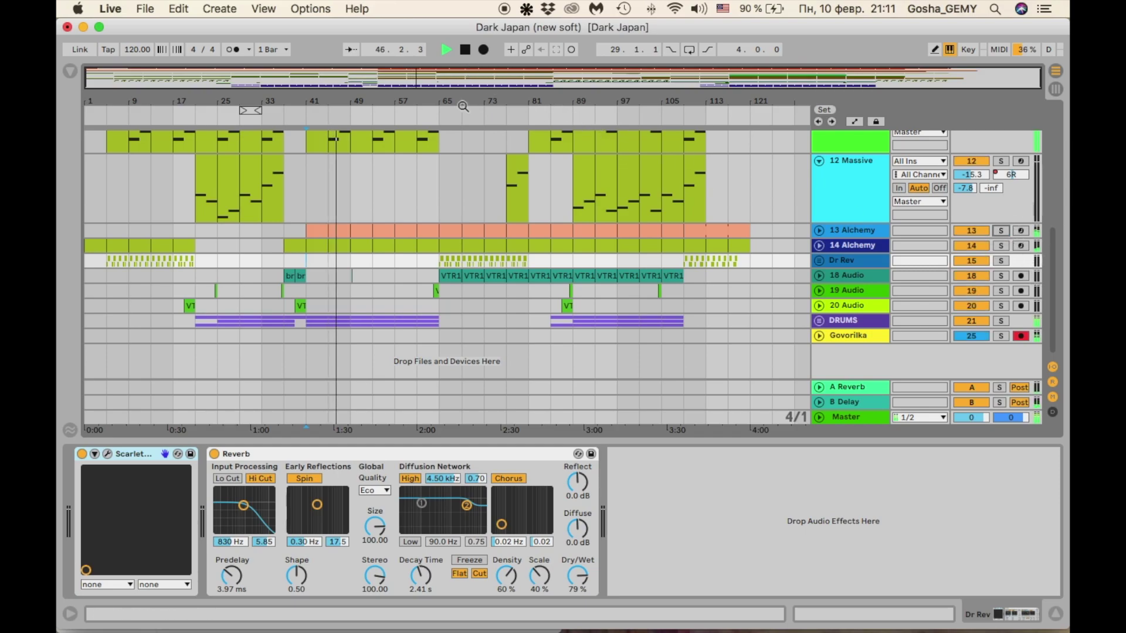
{"action": "left_click", "coordinate": [465, 50]}
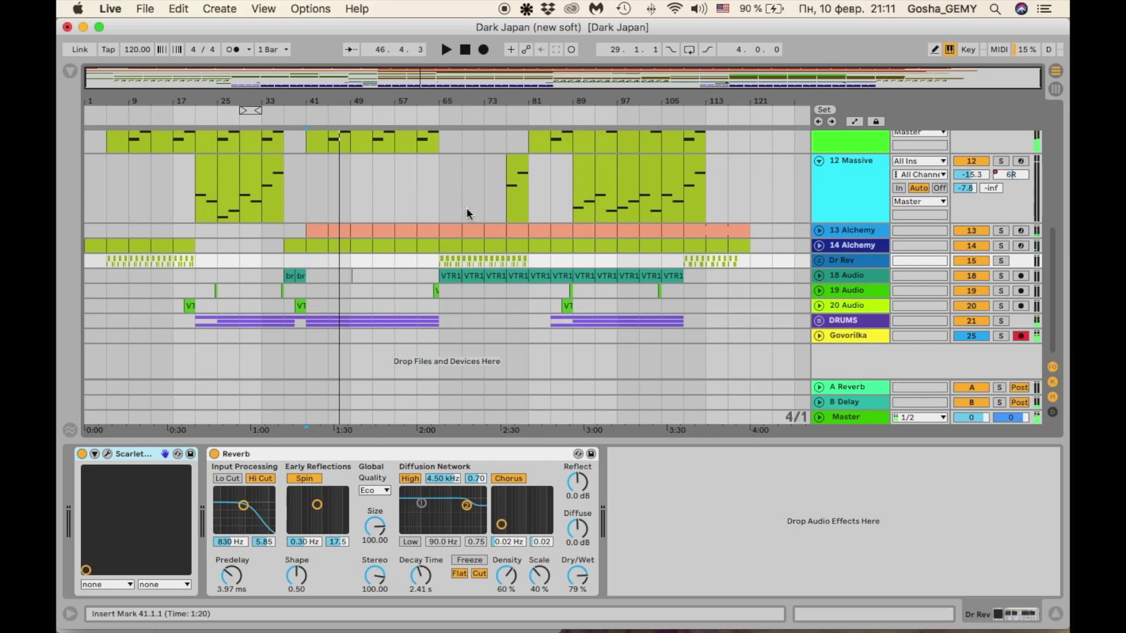
Unfold 13 Alchemy and examine its MIDI clips from bar 41 and its Alchemy and Strings EQ 1 devices
{"action": "left_click", "coordinate": [820, 230]}
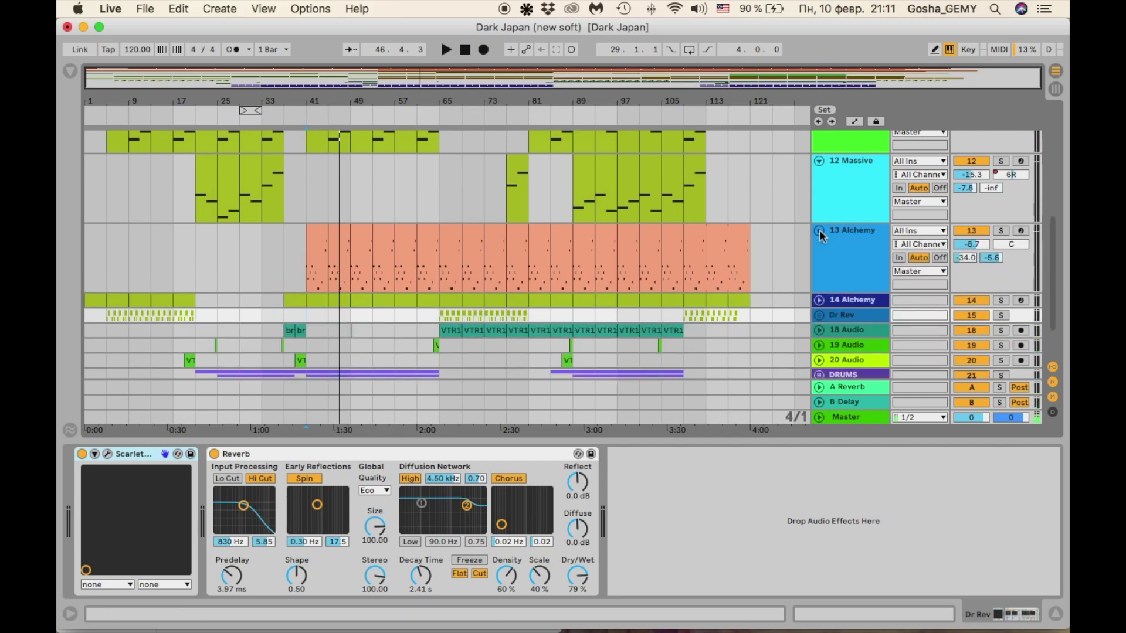
{"action": "scroll", "coordinate": [535, 240], "scroll_direction": "up", "scroll_amount": 5}
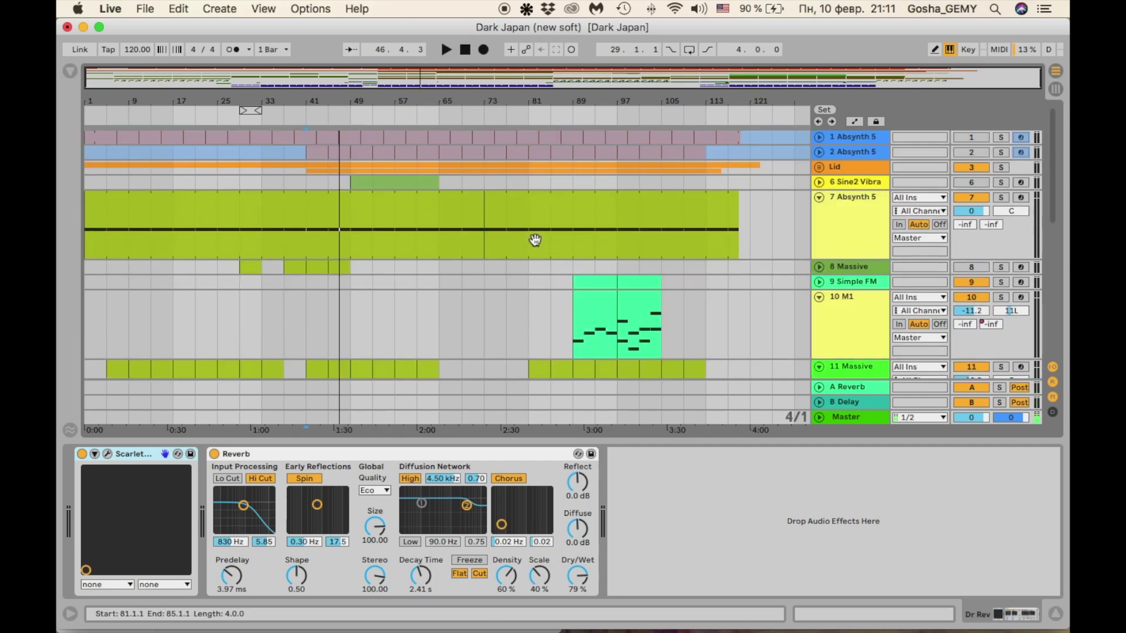
{"action": "scroll", "coordinate": [535, 240], "scroll_direction": "down", "scroll_amount": 5}
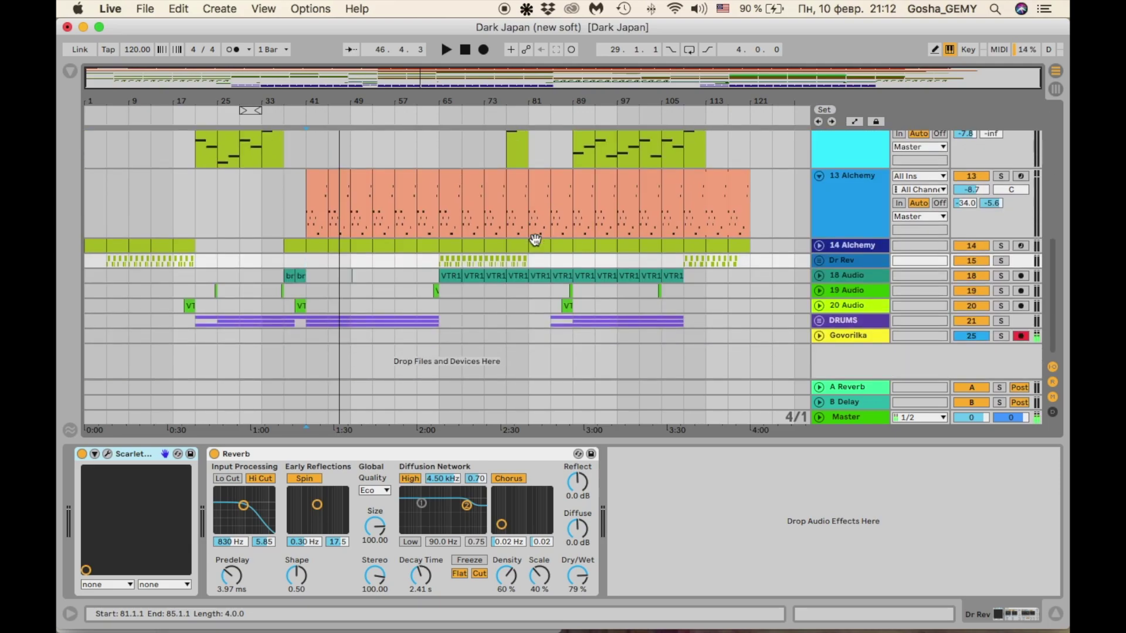
{"action": "left_click", "coordinate": [287, 223]}
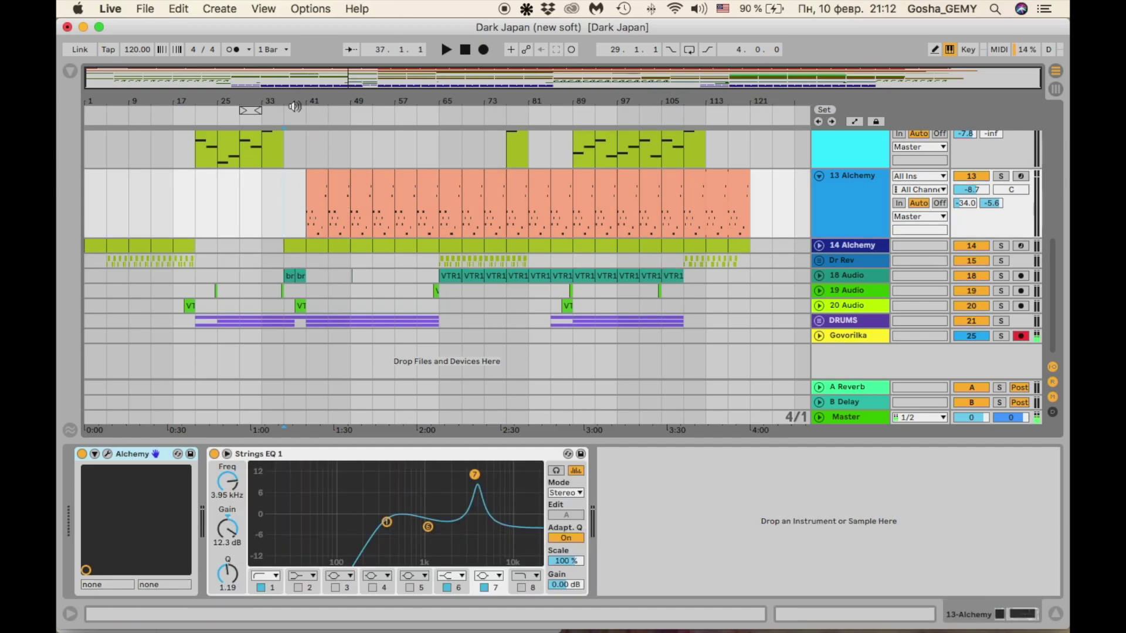
{"action": "scroll", "coordinate": [295, 115], "scroll_direction": "up", "scroll_amount": 5}
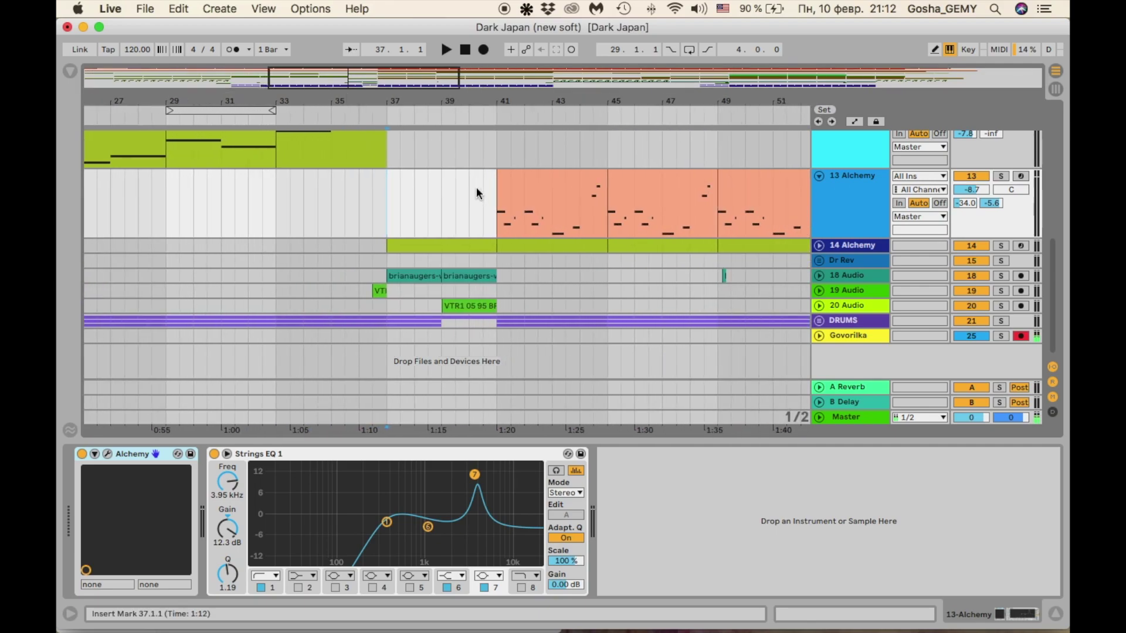
Play the mix from bar 39 with 13 Alchemy muted, unmute it during playback to compare, then stop and fold the track
{"action": "left_click", "coordinate": [443, 203]}
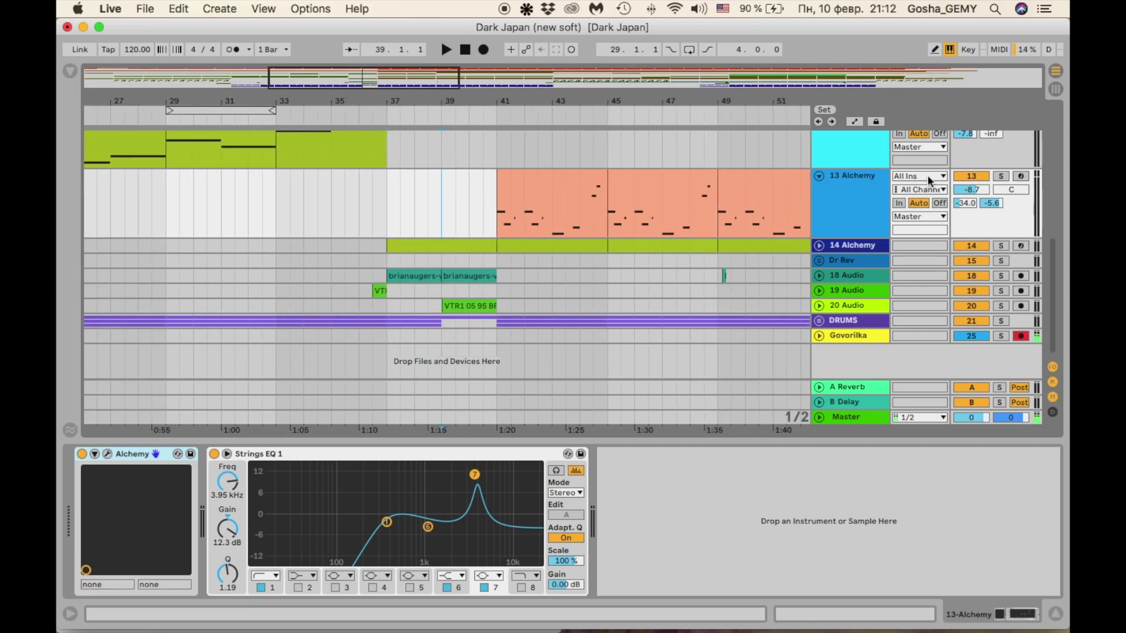
{"action": "left_click", "coordinate": [972, 177]}
{"action": "left_click", "coordinate": [445, 51]}
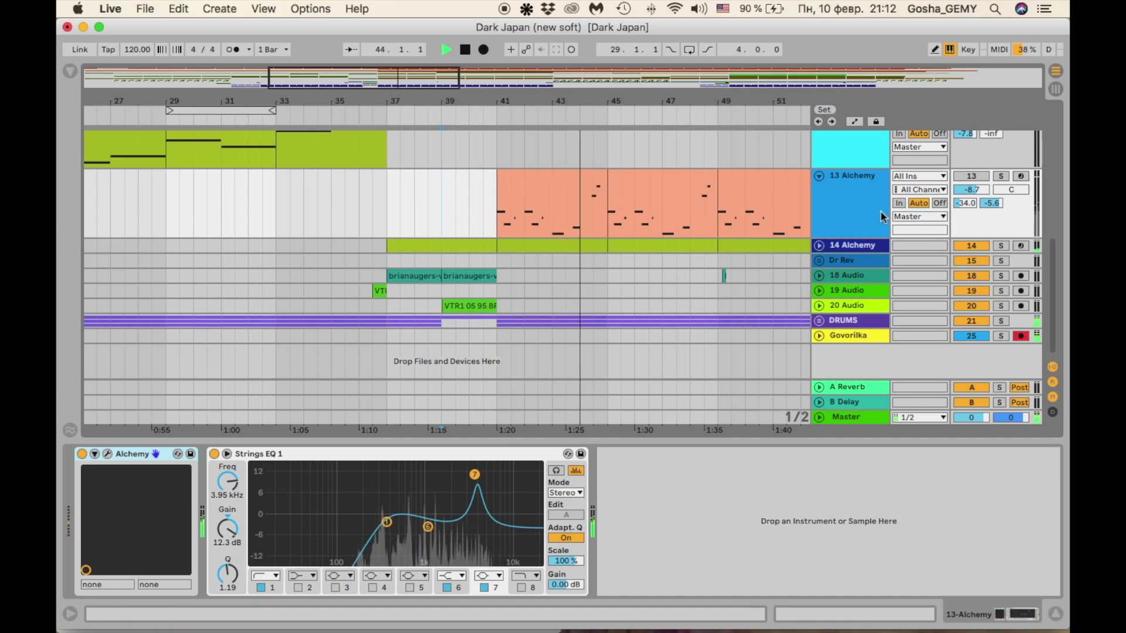
{"action": "left_click", "coordinate": [977, 175]}
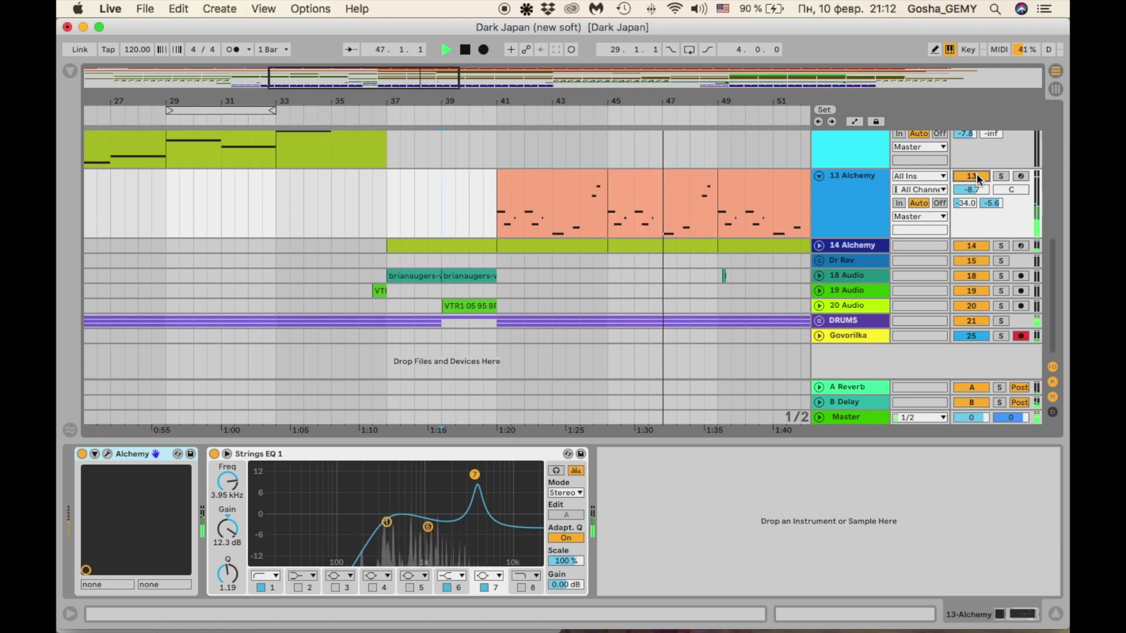
{"action": "scroll", "coordinate": [723, 197], "scroll_direction": "right", "scroll_amount": 5}
{"action": "scroll", "coordinate": [722, 197], "scroll_direction": "right", "scroll_amount": 1}
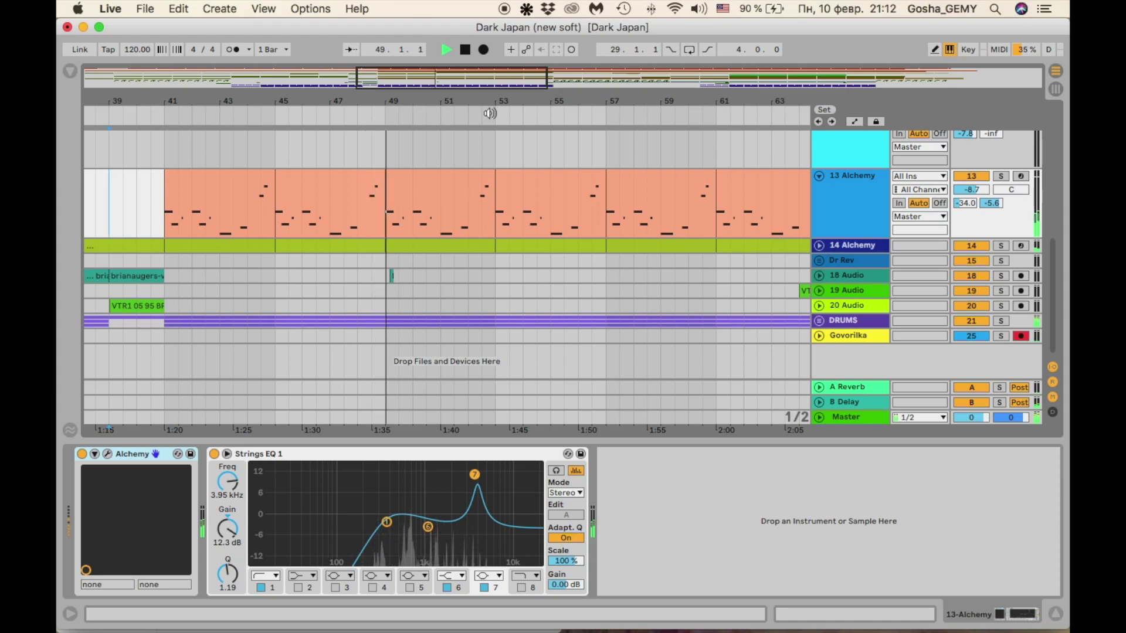
{"action": "left_click_drag", "start_coordinate": [440, 83], "coordinate": [440, 69]}
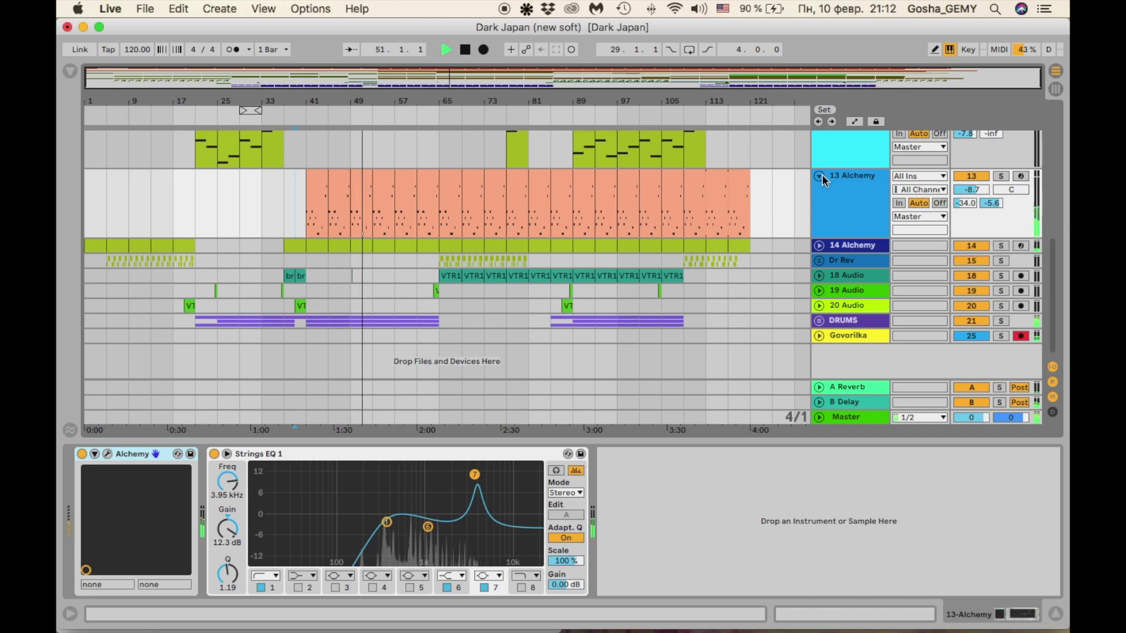
{"action": "left_click", "coordinate": [465, 49]}
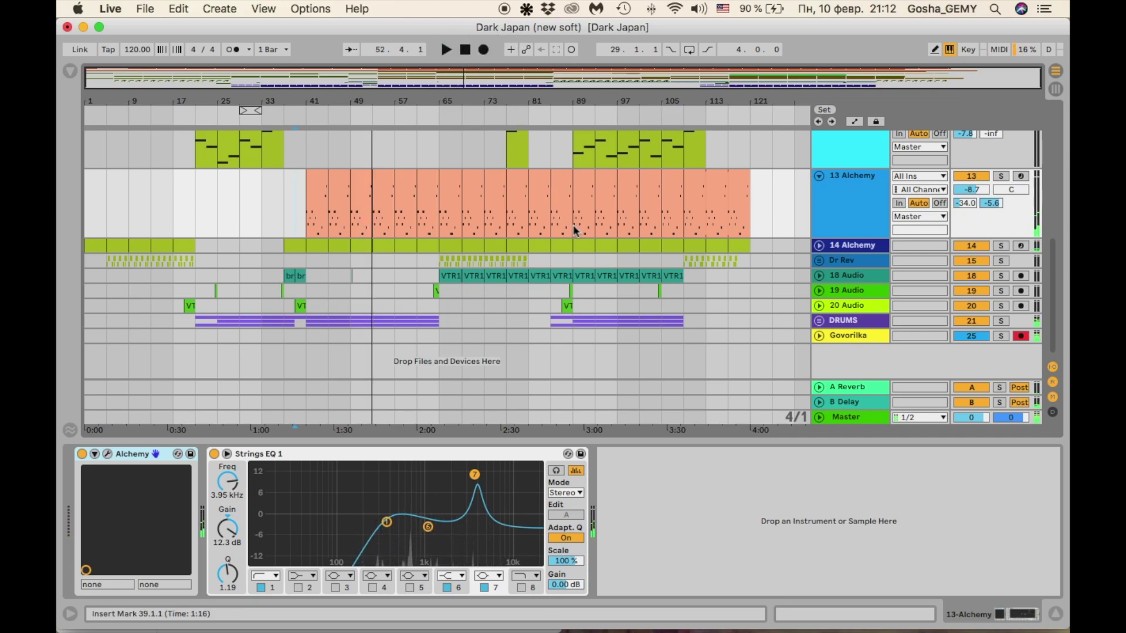
{"action": "left_click", "coordinate": [819, 176]}
Show the device chains of the 2 Absynth 5 and 1 Absynth 5 tracks, selecting the latter's clip near bar 39
{"action": "scroll", "coordinate": [613, 221], "scroll_direction": "up", "scroll_amount": 8}
{"action": "scroll", "coordinate": [613, 220], "scroll_direction": "down", "scroll_amount": 3}
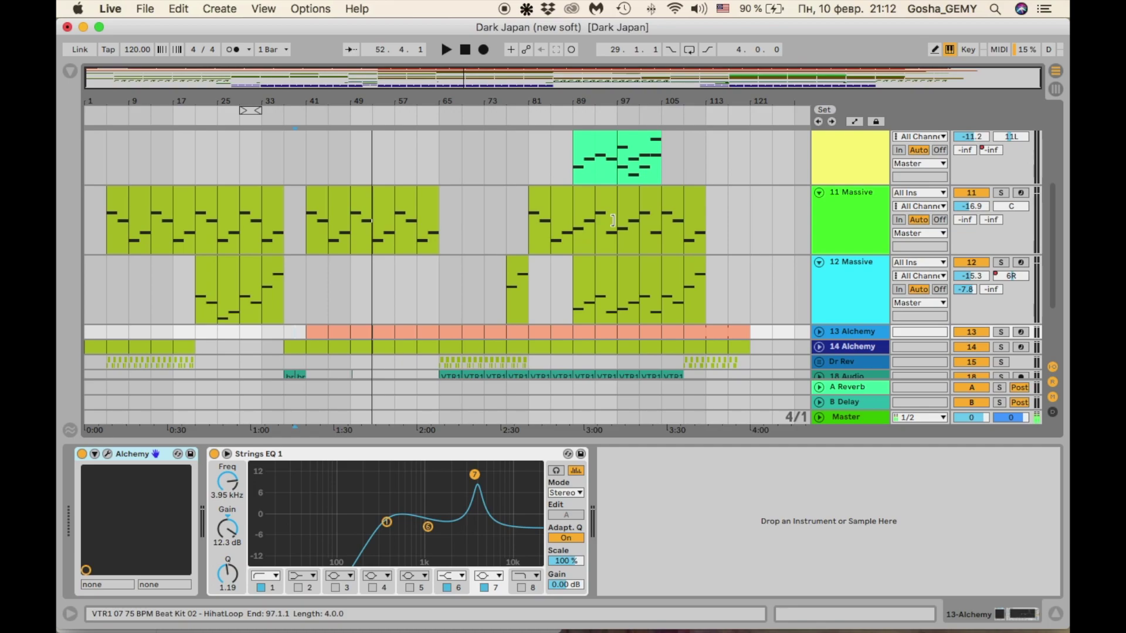
{"action": "scroll", "coordinate": [613, 221], "scroll_direction": "up", "scroll_amount": 5}
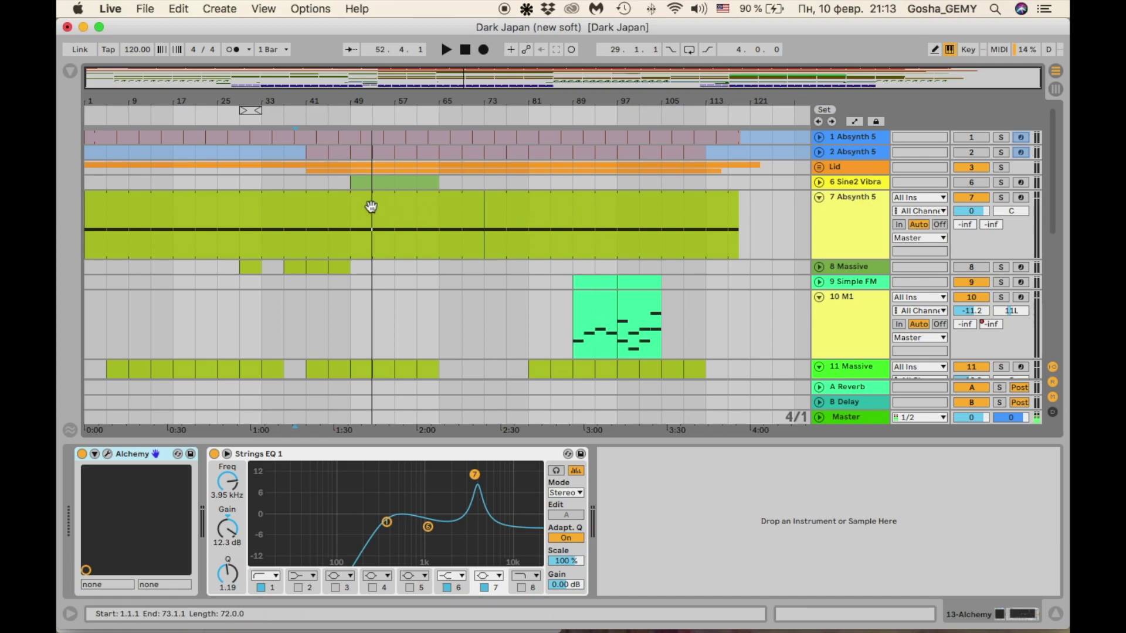
{"action": "left_click", "coordinate": [298, 153]}
{"action": "left_click_drag", "start_coordinate": [298, 154], "coordinate": [291, 155]}
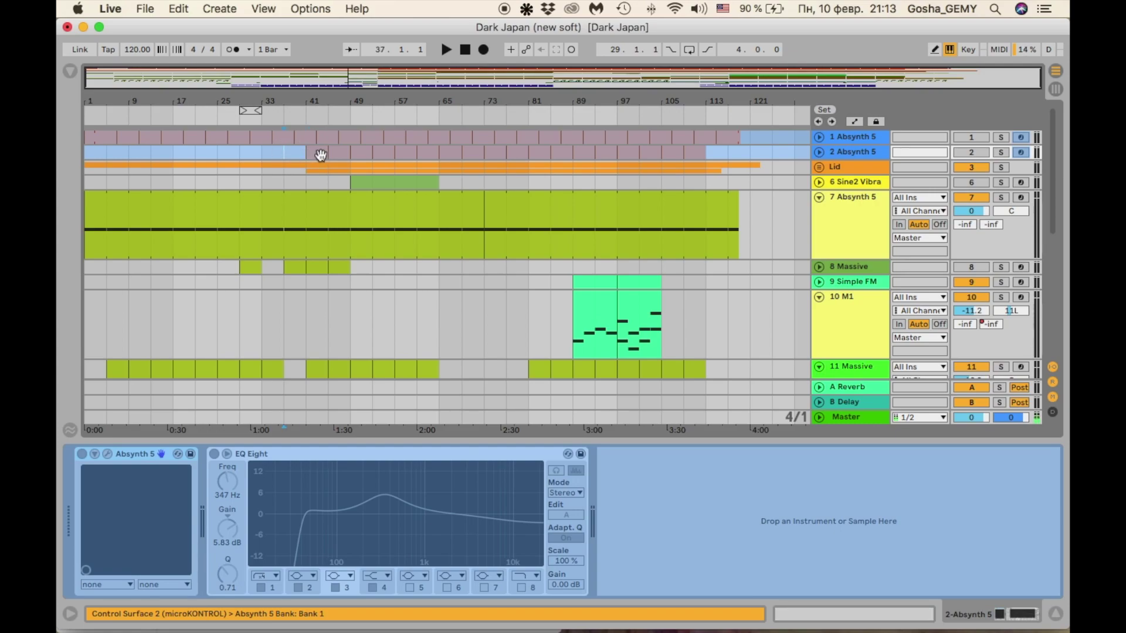
{"action": "left_click", "coordinate": [309, 139]}
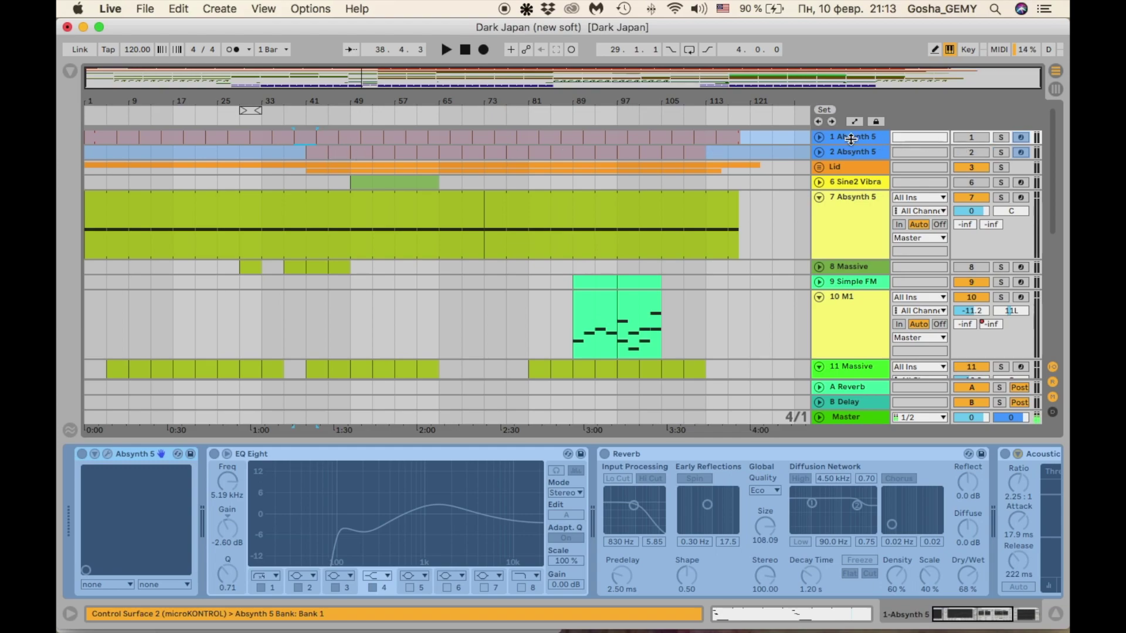
Unfold the 1 and 2 Absynth 5 tracks and show automation, displaying the Track Panning envelope on 2 Absynth 5
{"action": "left_click", "coordinate": [820, 138]}
{"action": "left_click", "coordinate": [820, 208]}
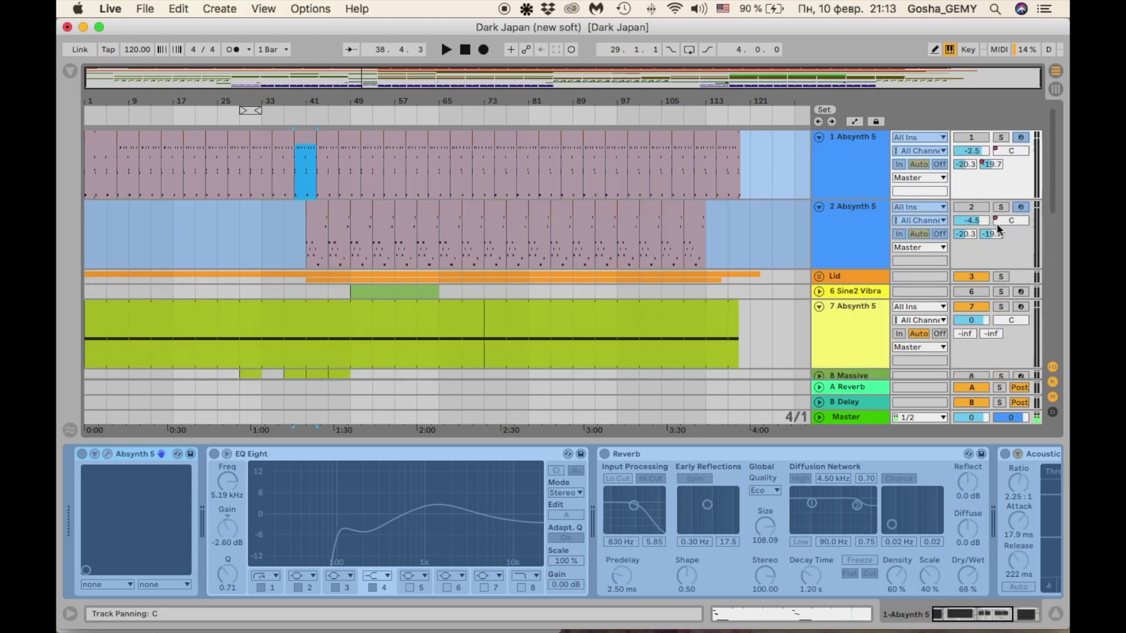
{"action": "left_click", "coordinate": [855, 121]}
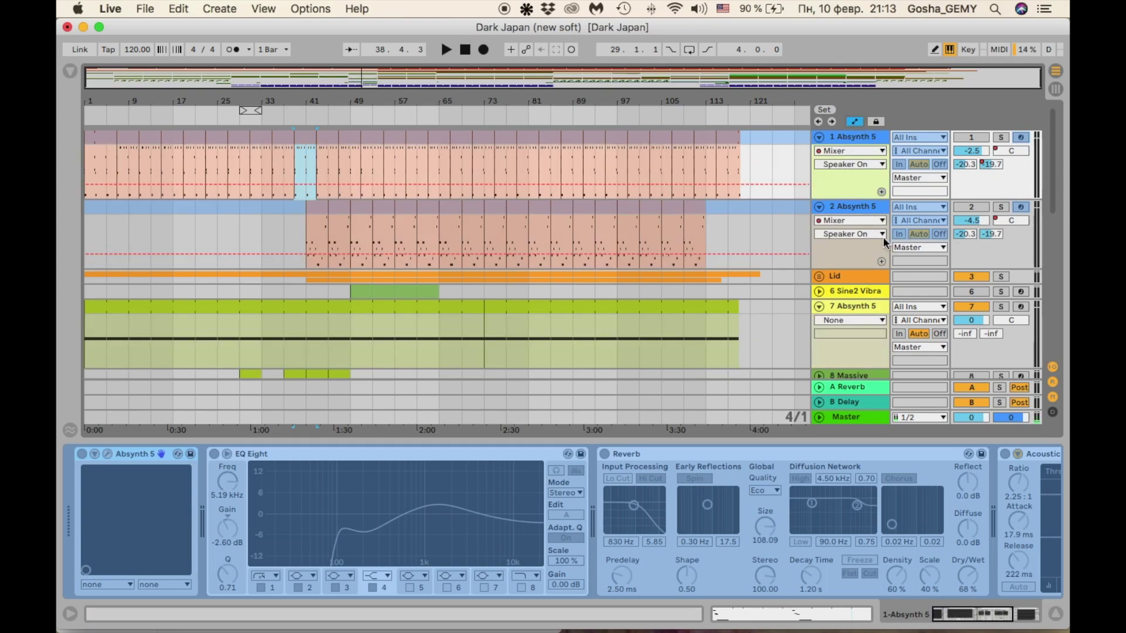
{"action": "left_click", "coordinate": [863, 225]}
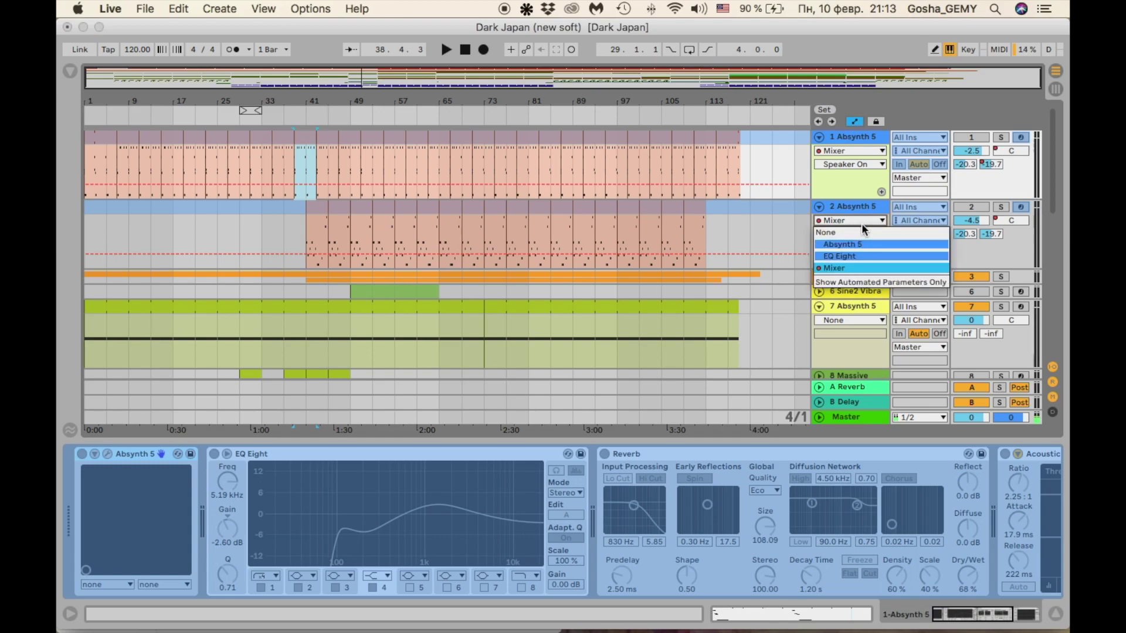
{"action": "left_click", "coordinate": [845, 266]}
{"action": "left_click", "coordinate": [852, 234]}
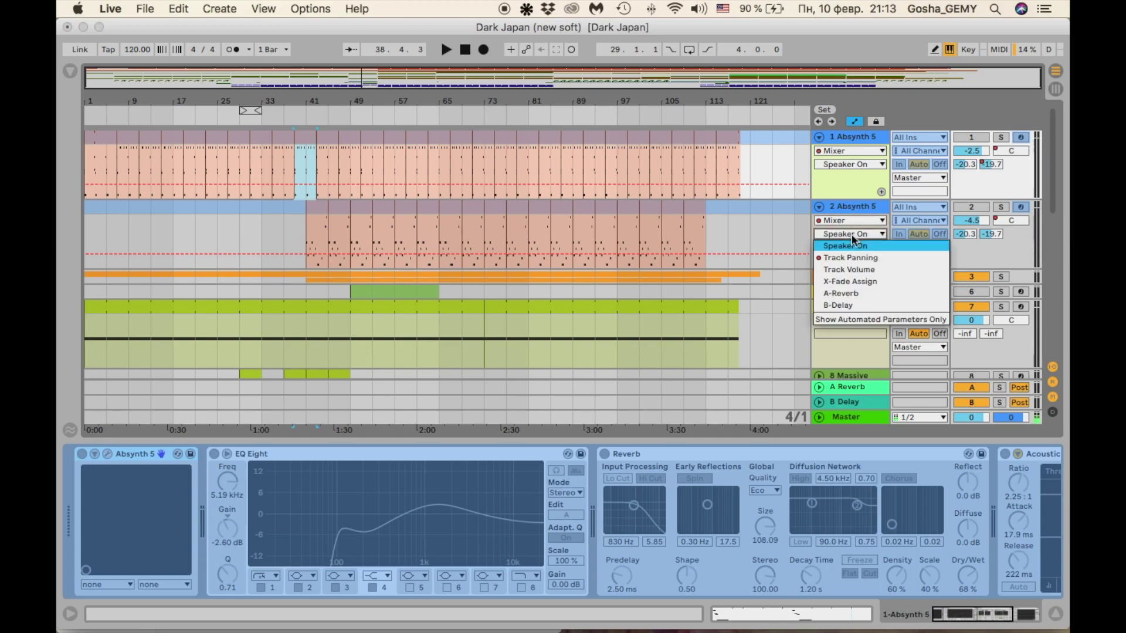
{"action": "left_click", "coordinate": [853, 258]}
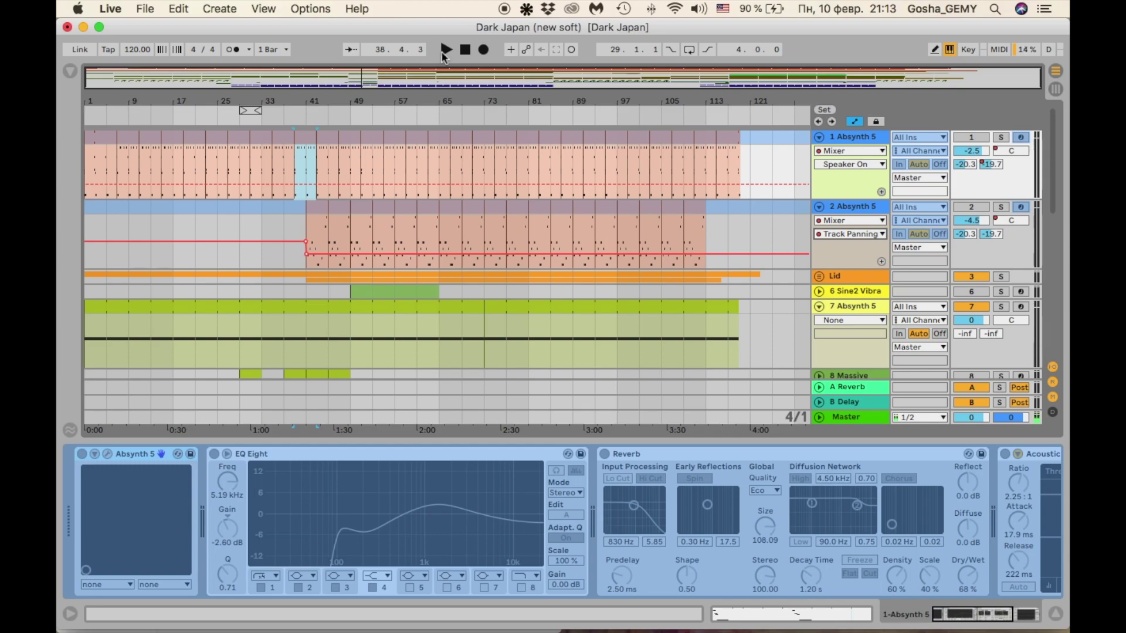
Play with 1 Absynth 5 soloed, add 2 Absynth 5 to the solo, then stop and unsolo both tracks
{"action": "left_click", "coordinate": [445, 50]}
{"action": "left_click", "coordinate": [1000, 137]}
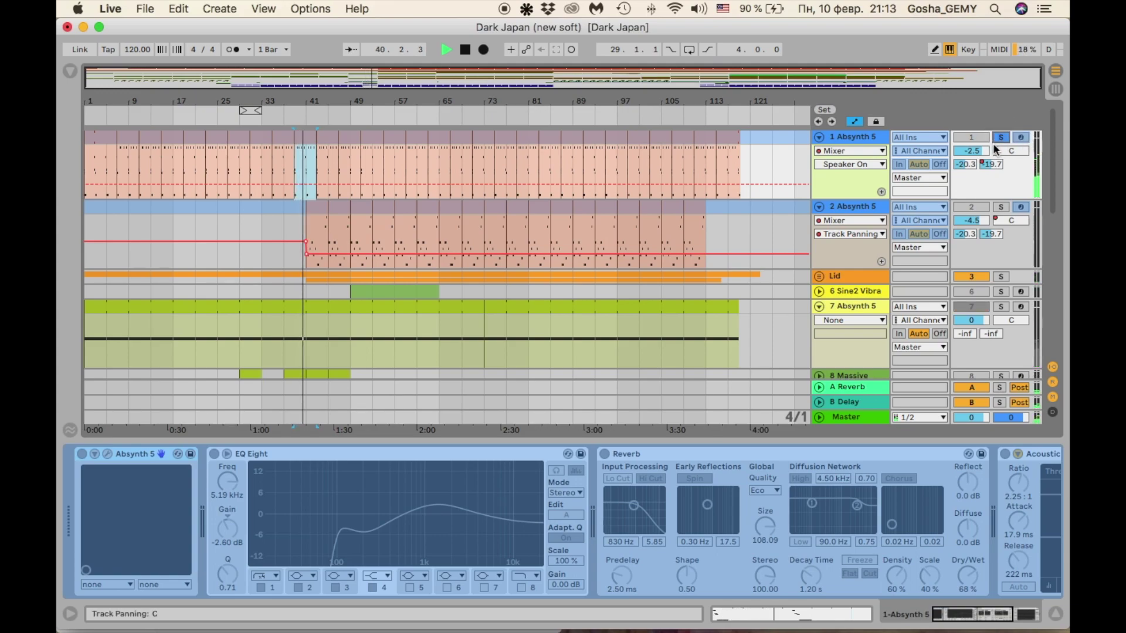
{"action": "left_click", "coordinate": [1001, 208]}
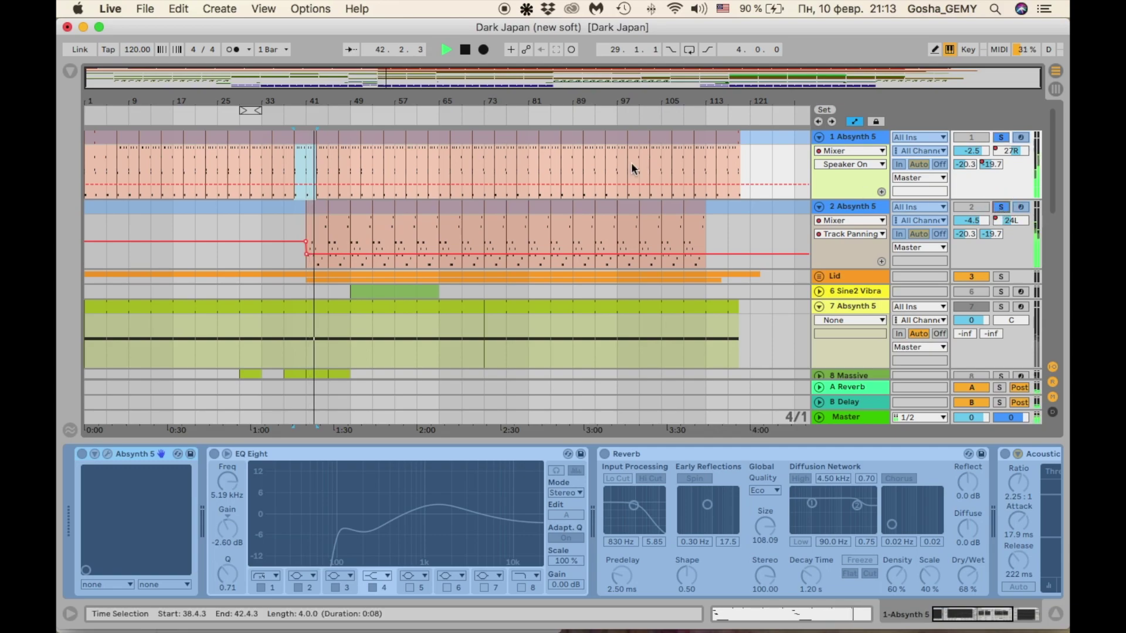
{"action": "key", "text": "space"}
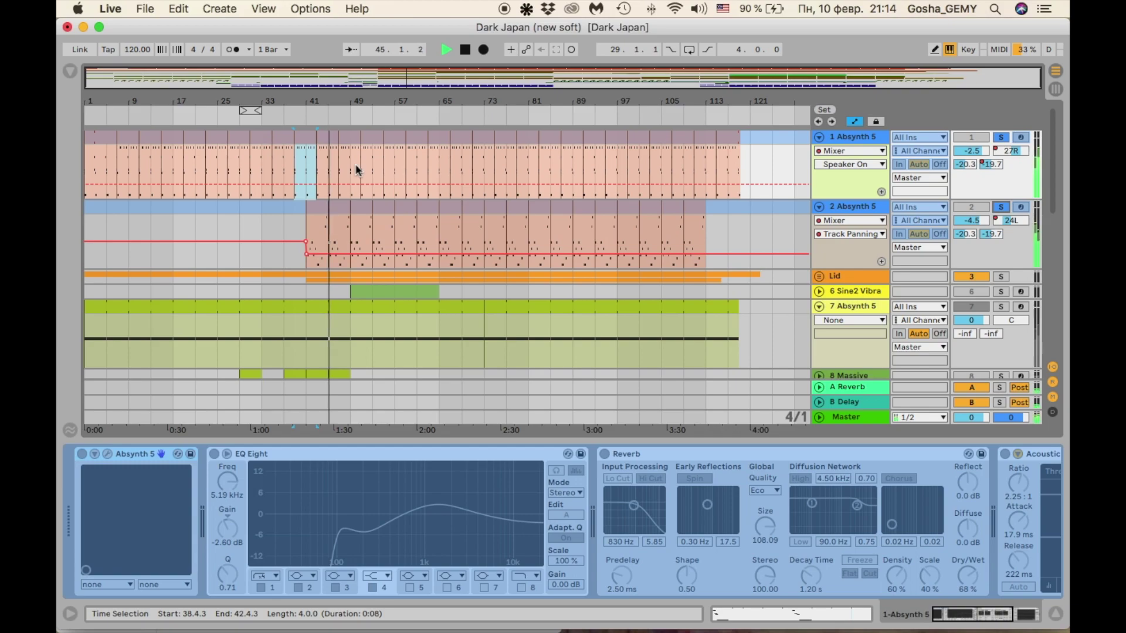
{"action": "left_click", "coordinate": [465, 50]}
{"action": "left_click", "coordinate": [1001, 207]}
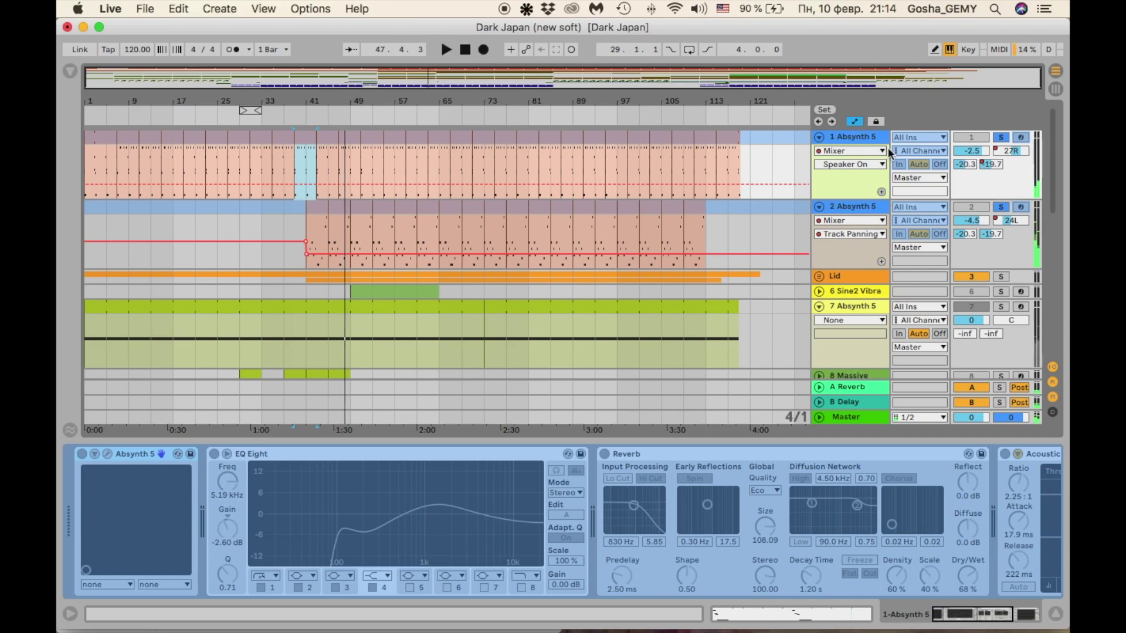
{"action": "left_click", "coordinate": [1001, 138]}
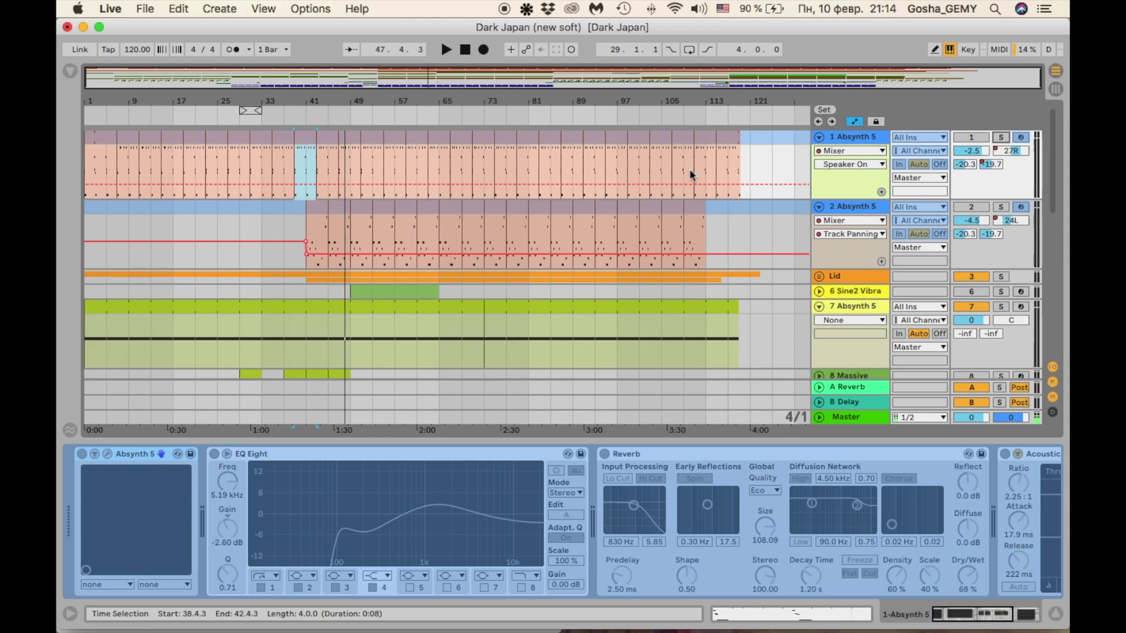
Play the mix from bar 64, mute and unmute 18 Audio to compare, and stop playback after reviewing the Massive and M1 tracks
{"action": "scroll", "coordinate": [456, 205], "scroll_direction": "down", "scroll_amount": 5}
{"action": "scroll", "coordinate": [645, 202], "scroll_direction": "down", "scroll_amount": 3}
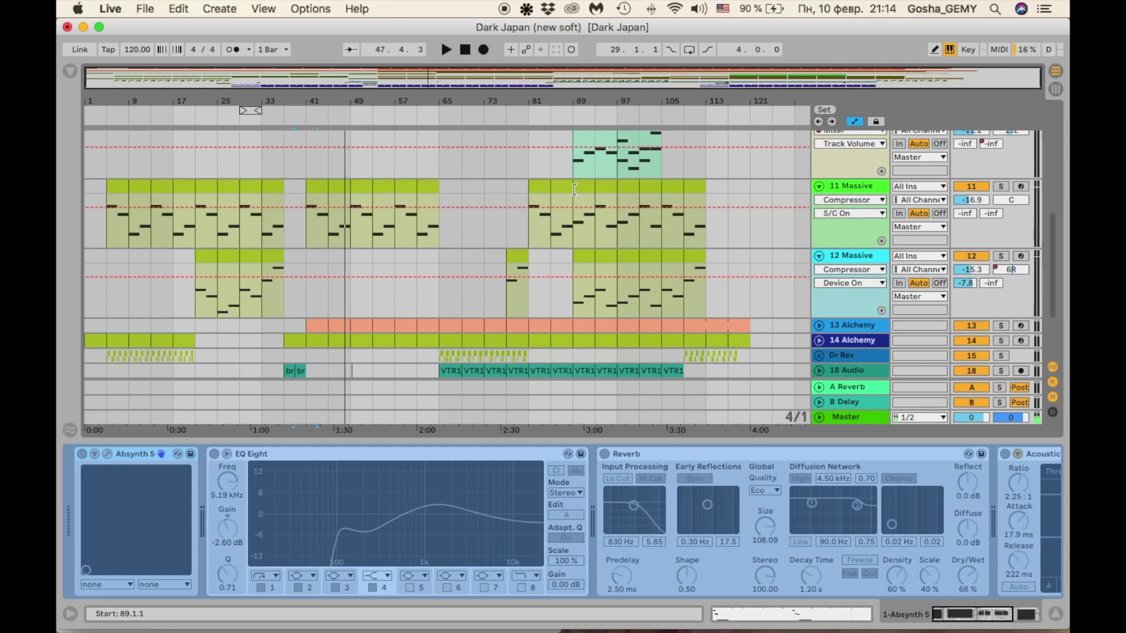
{"action": "scroll", "coordinate": [575, 190], "scroll_direction": "up", "scroll_amount": 8}
{"action": "scroll", "coordinate": [575, 189], "scroll_direction": "down", "scroll_amount": 8}
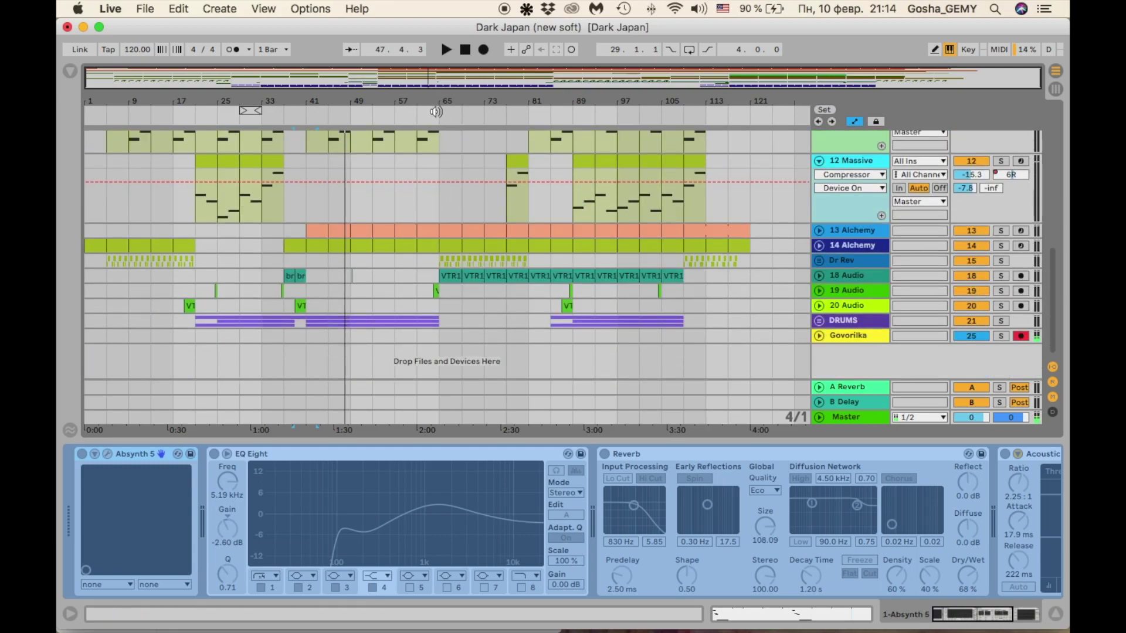
{"action": "scroll", "coordinate": [455, 146], "scroll_direction": "up", "scroll_amount": 8}
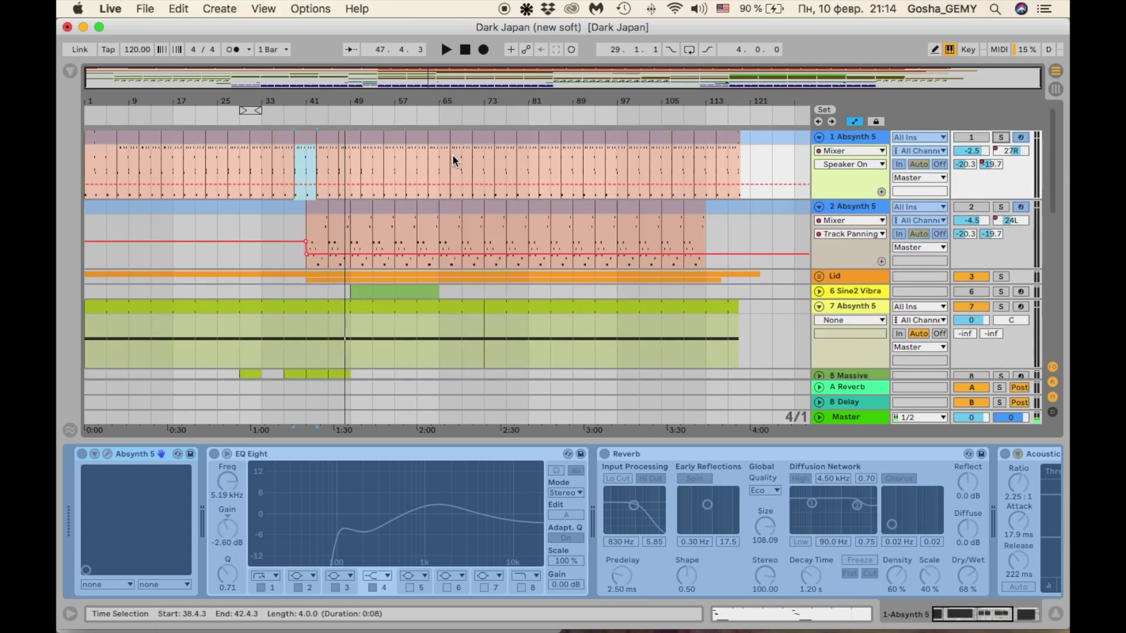
{"action": "scroll", "coordinate": [453, 158], "scroll_direction": "down", "scroll_amount": 8}
{"action": "left_click", "coordinate": [437, 114]}
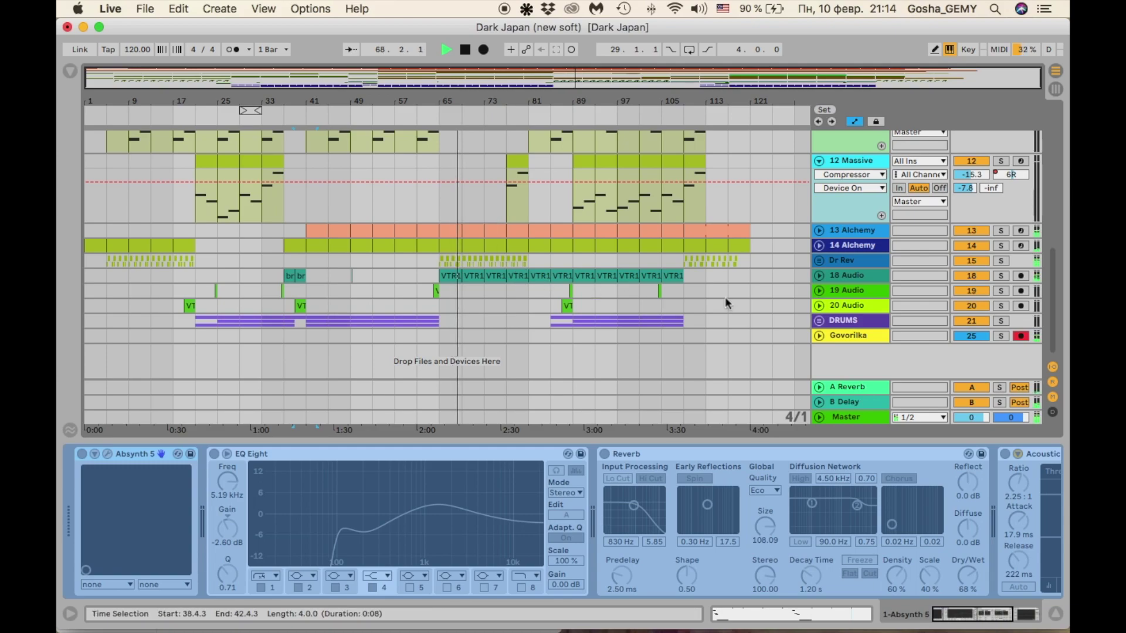
{"action": "left_click", "coordinate": [971, 276]}
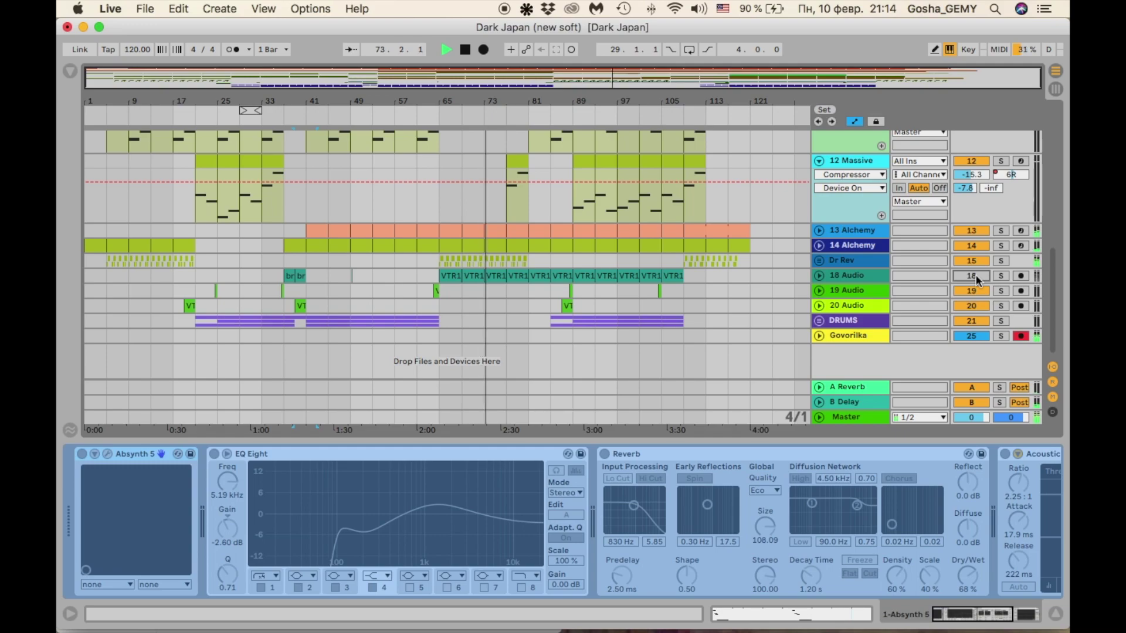
{"action": "left_click", "coordinate": [976, 275]}
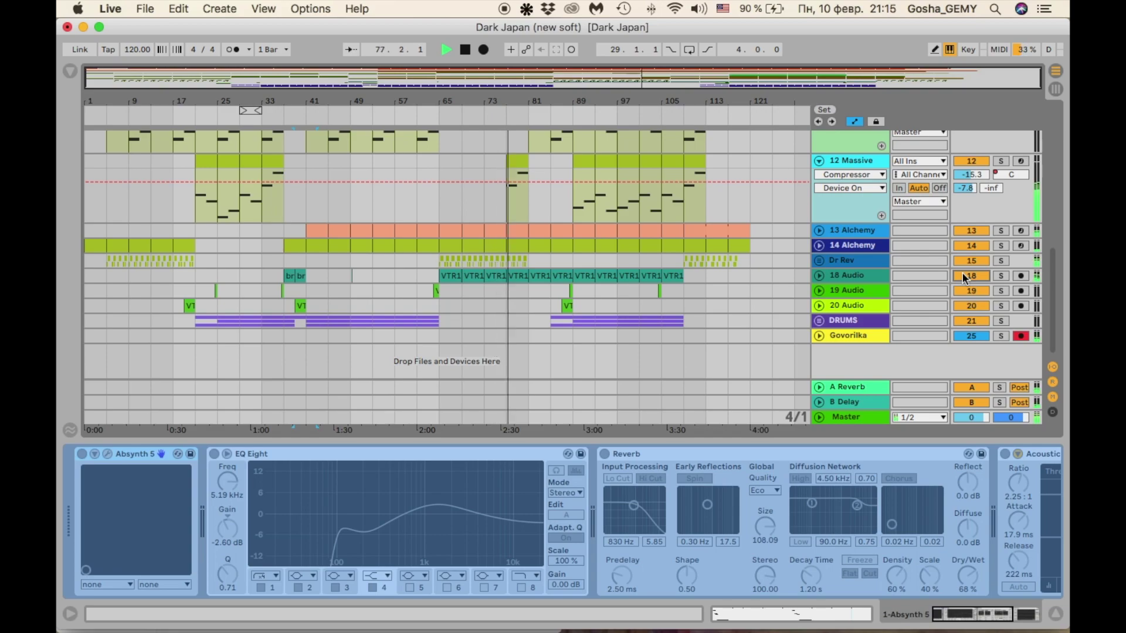
{"action": "scroll", "coordinate": [723, 301], "scroll_direction": "up", "scroll_amount": 5}
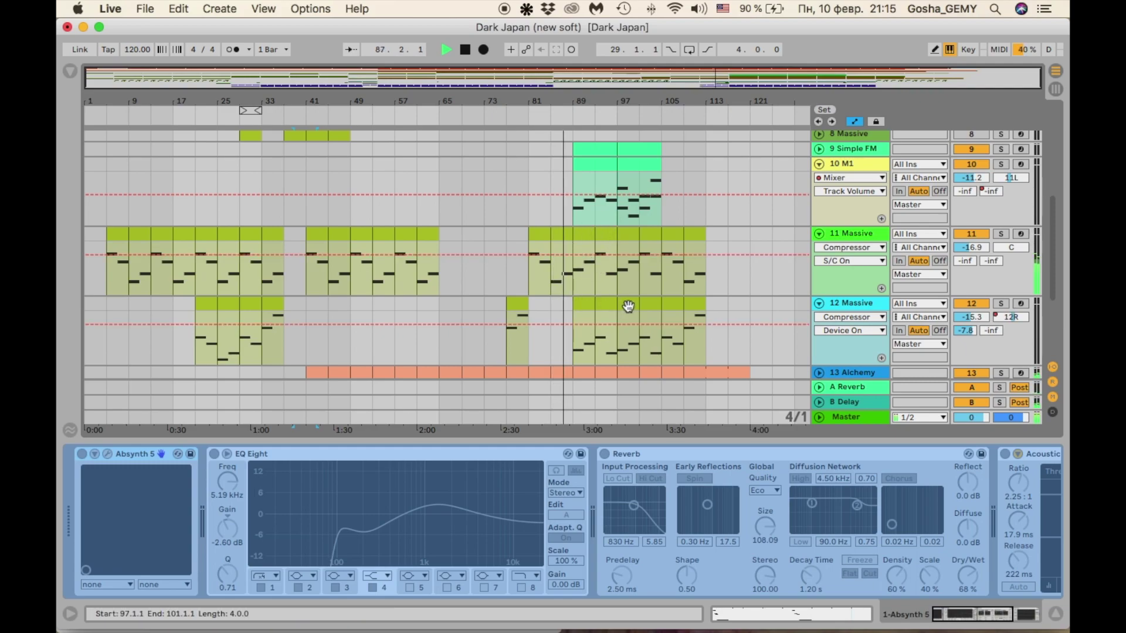
{"action": "scroll", "coordinate": [627, 306], "scroll_direction": "up", "scroll_amount": 5}
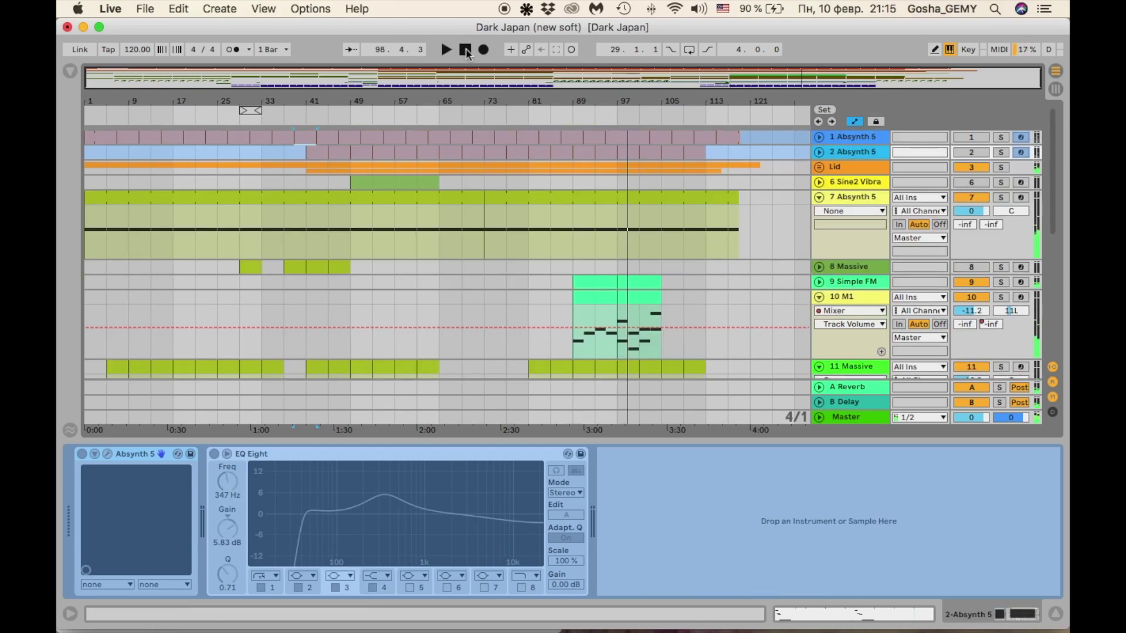
{"action": "key", "text": "space"}
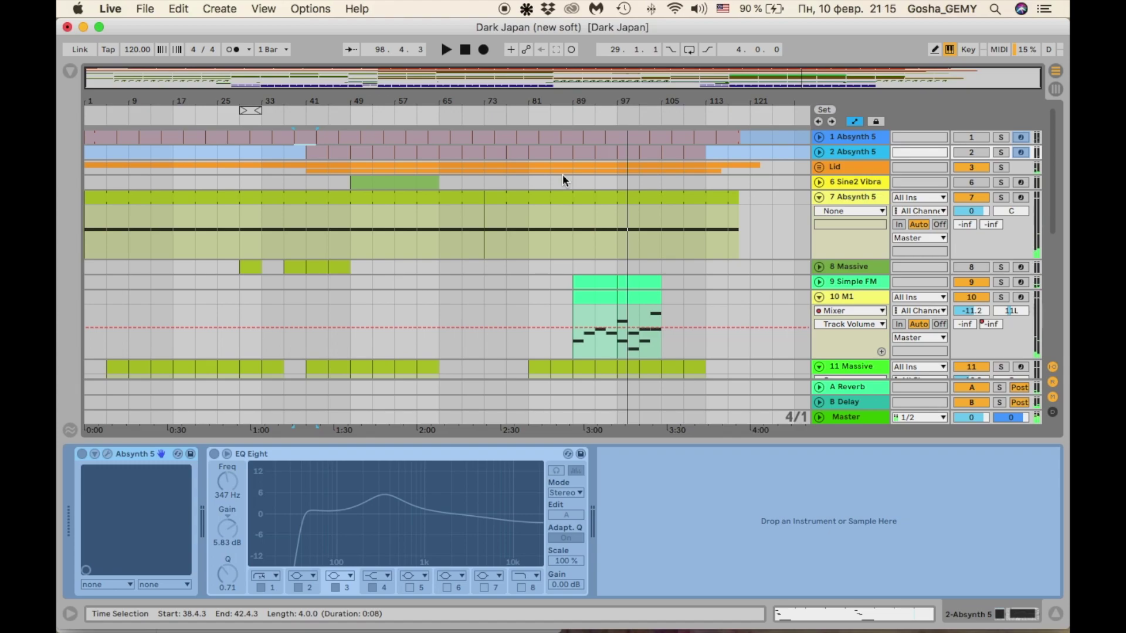
Select the 2 Absynth 5 clip at bar 89 and unfold the Lid group to examine the frozen Lid R and Lid L clips
{"action": "left_click", "coordinate": [586, 151]}
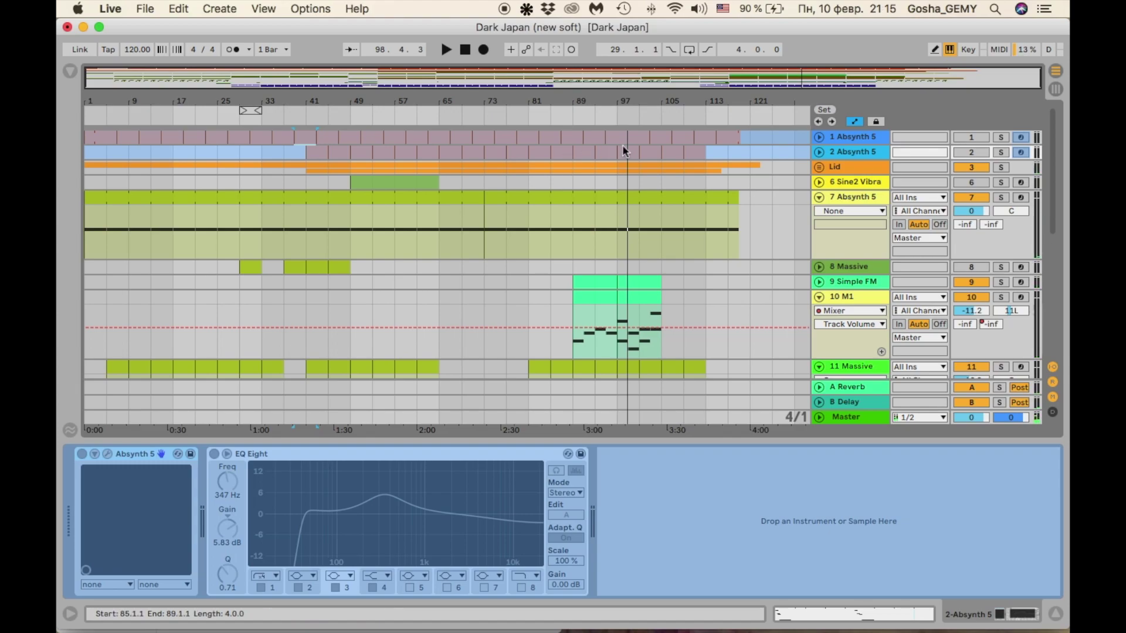
{"action": "left_click", "coordinate": [819, 167]}
{"action": "scroll", "coordinate": [822, 171], "scroll_direction": "down", "scroll_amount": 5}
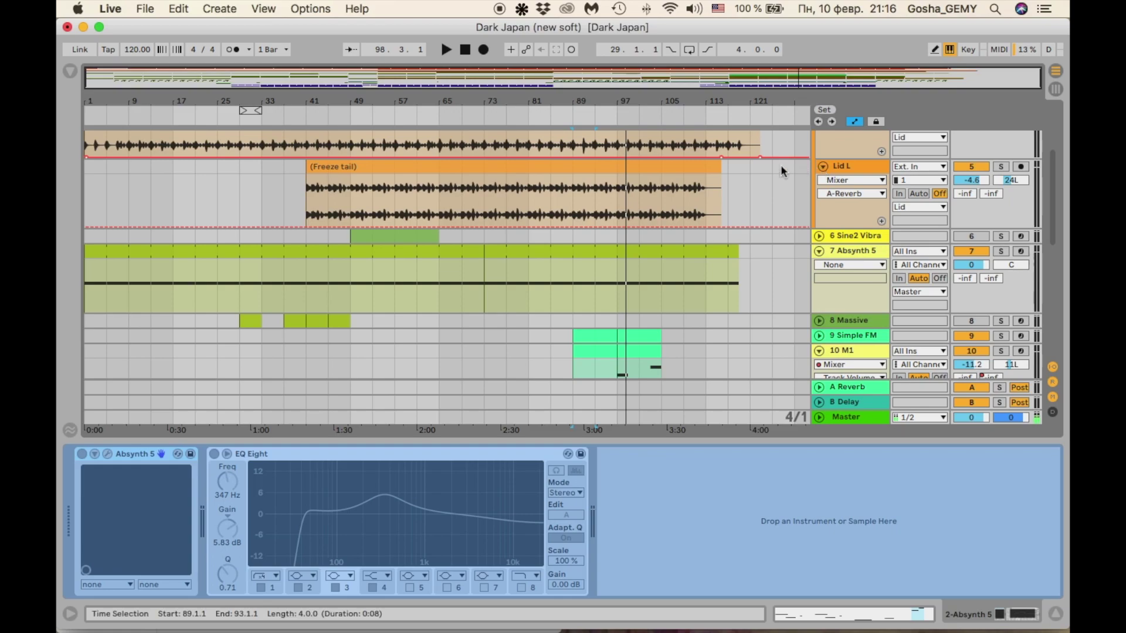
{"action": "scroll", "coordinate": [604, 197], "scroll_direction": "up", "scroll_amount": 5}
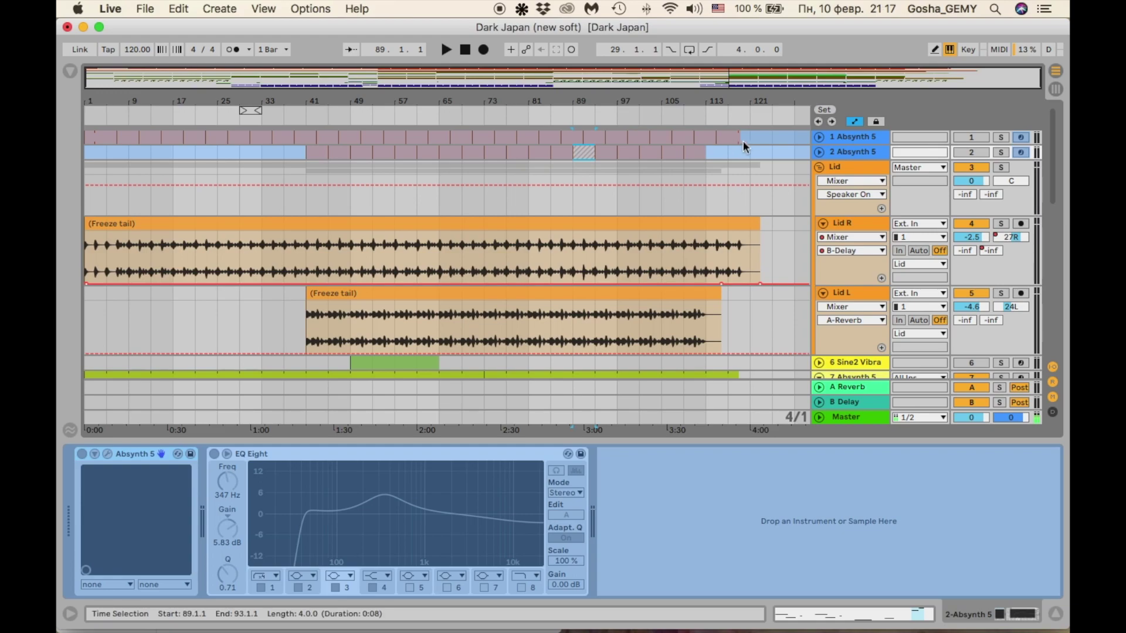
{"action": "scroll", "coordinate": [586, 214], "scroll_direction": "down", "scroll_amount": 5}
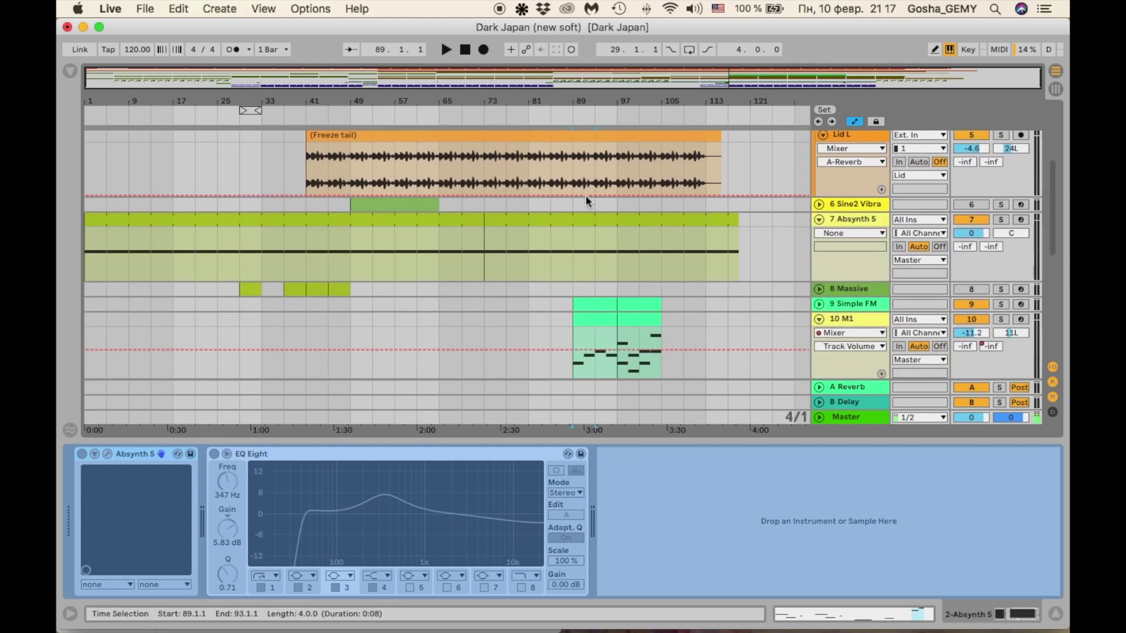
{"action": "scroll", "coordinate": [580, 188], "scroll_direction": "up", "scroll_amount": 2}
Play the mix from bar 81, look over the Massive tracks, and mute Lid L during playback
{"action": "left_click", "coordinate": [531, 115]}
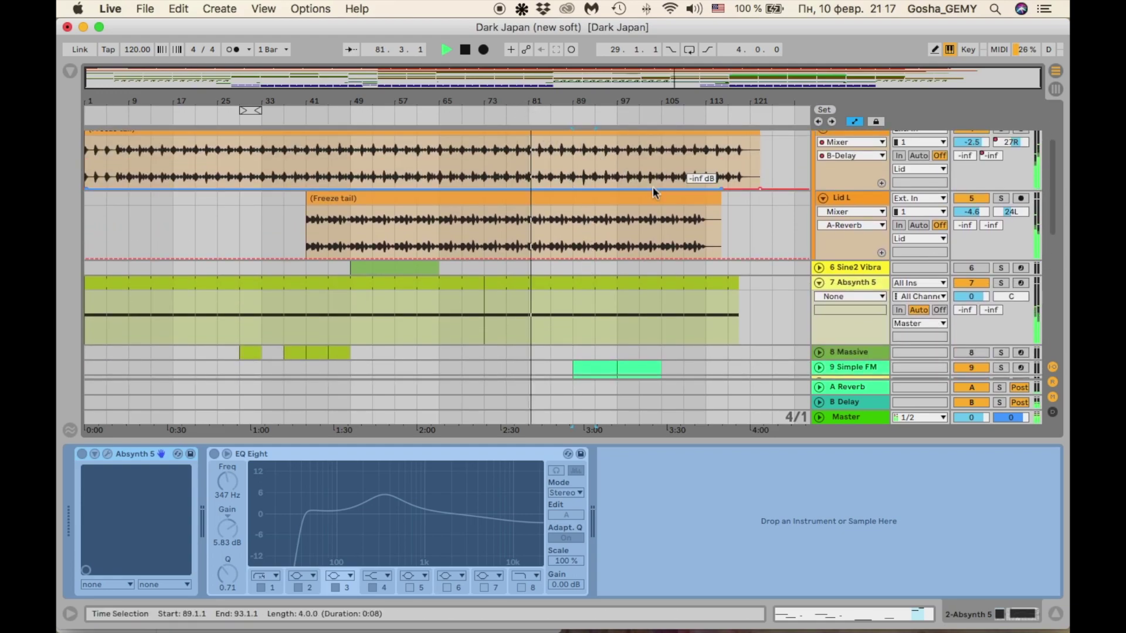
{"action": "scroll", "coordinate": [670, 206], "scroll_direction": "down", "scroll_amount": 1}
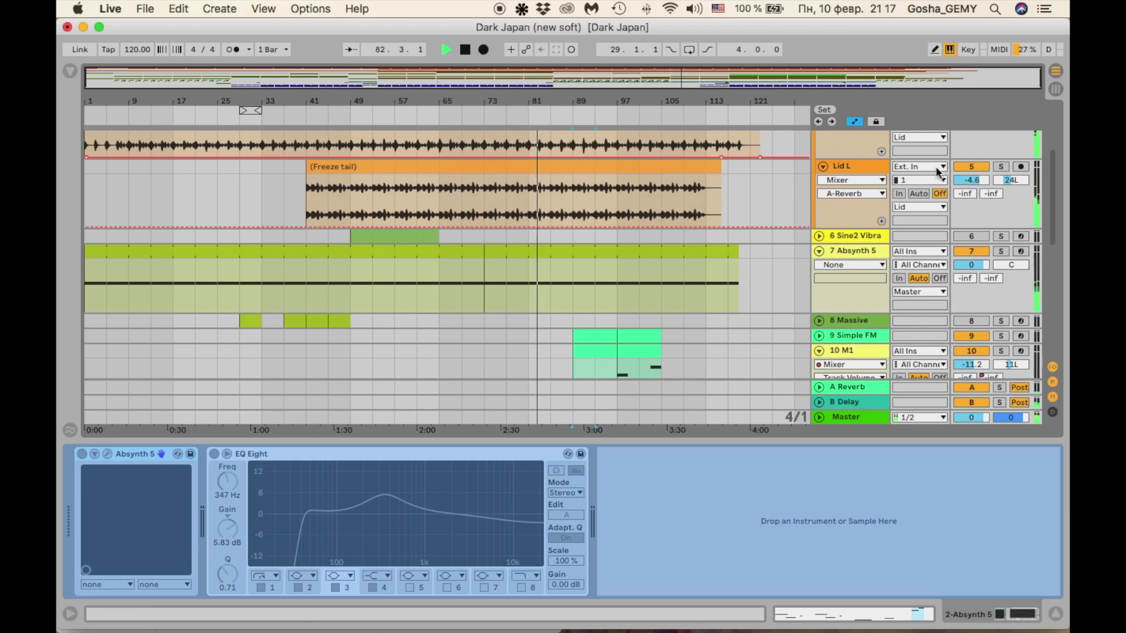
{"action": "scroll", "coordinate": [687, 241], "scroll_direction": "down", "scroll_amount": 3}
{"action": "scroll", "coordinate": [668, 239], "scroll_direction": "down", "scroll_amount": 7}
{"action": "scroll", "coordinate": [586, 220], "scroll_direction": "up", "scroll_amount": 3}
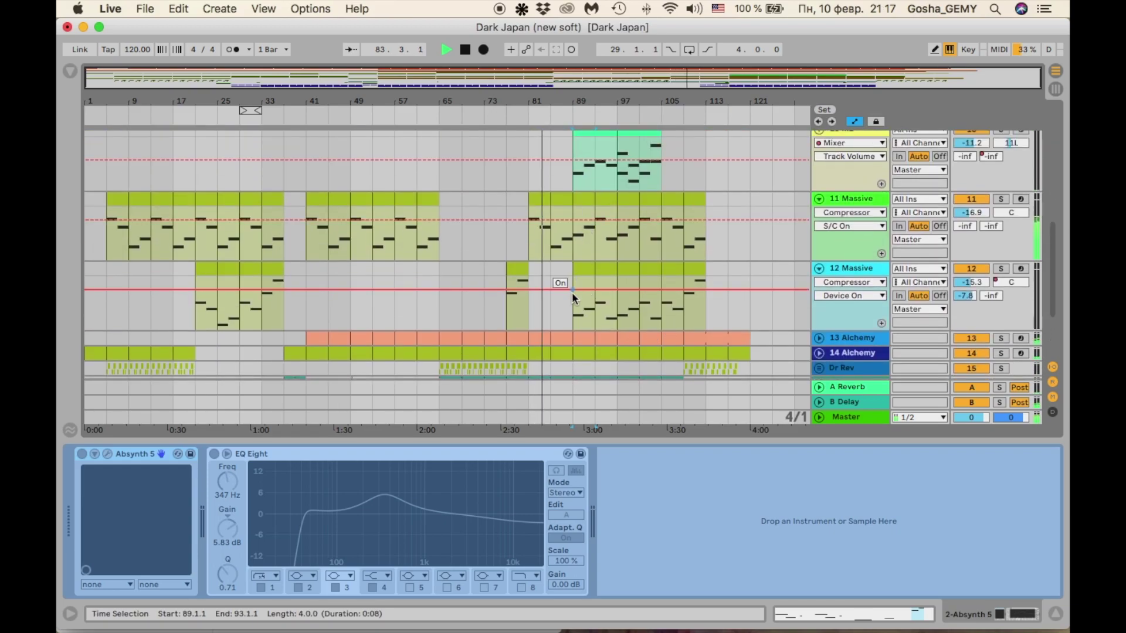
{"action": "scroll", "coordinate": [560, 185], "scroll_direction": "up", "scroll_amount": 2}
{"action": "left_click", "coordinate": [978, 245]}
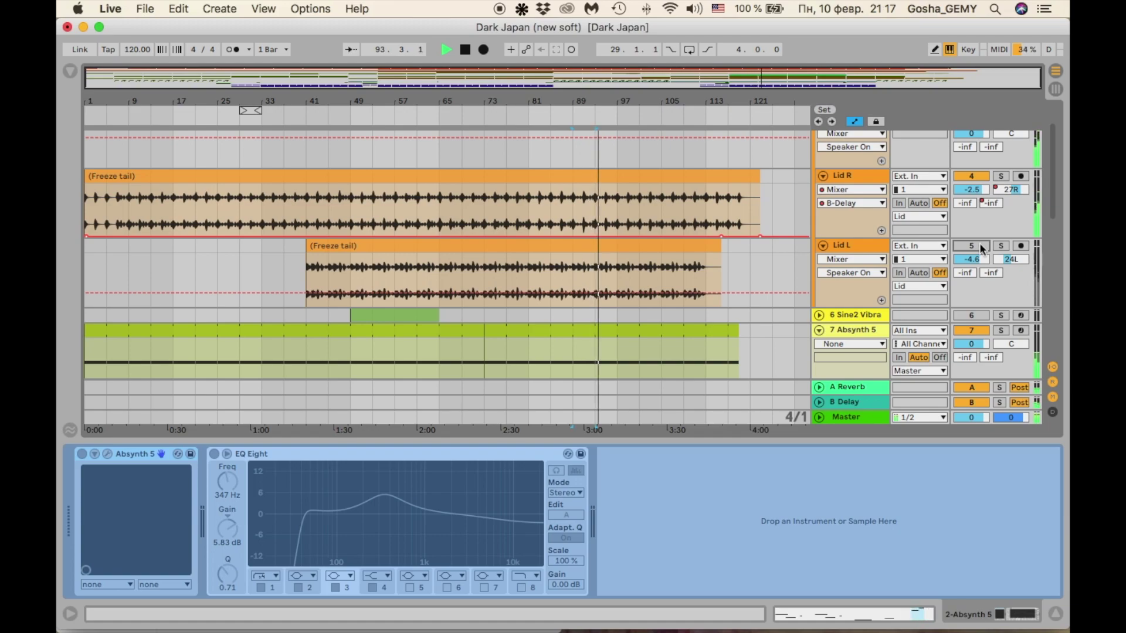
Briefly solo 13 Alchemy during playback, and unmute Lid L to compare the mix
{"action": "scroll", "coordinate": [980, 243], "scroll_direction": "down", "scroll_amount": 10}
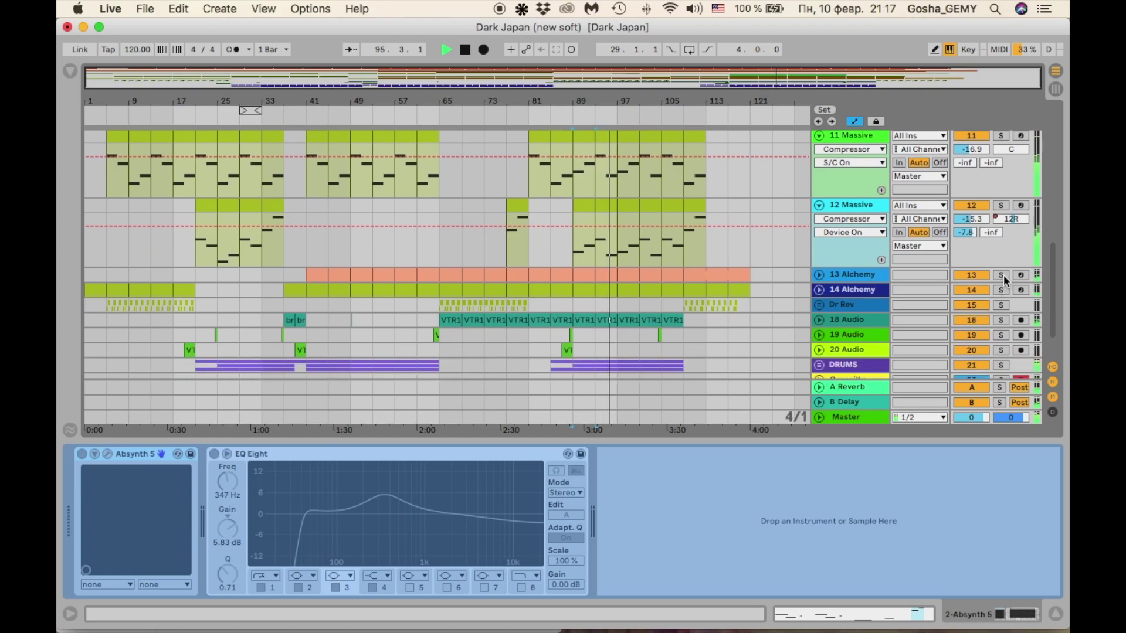
{"action": "left_click", "coordinate": [1001, 276]}
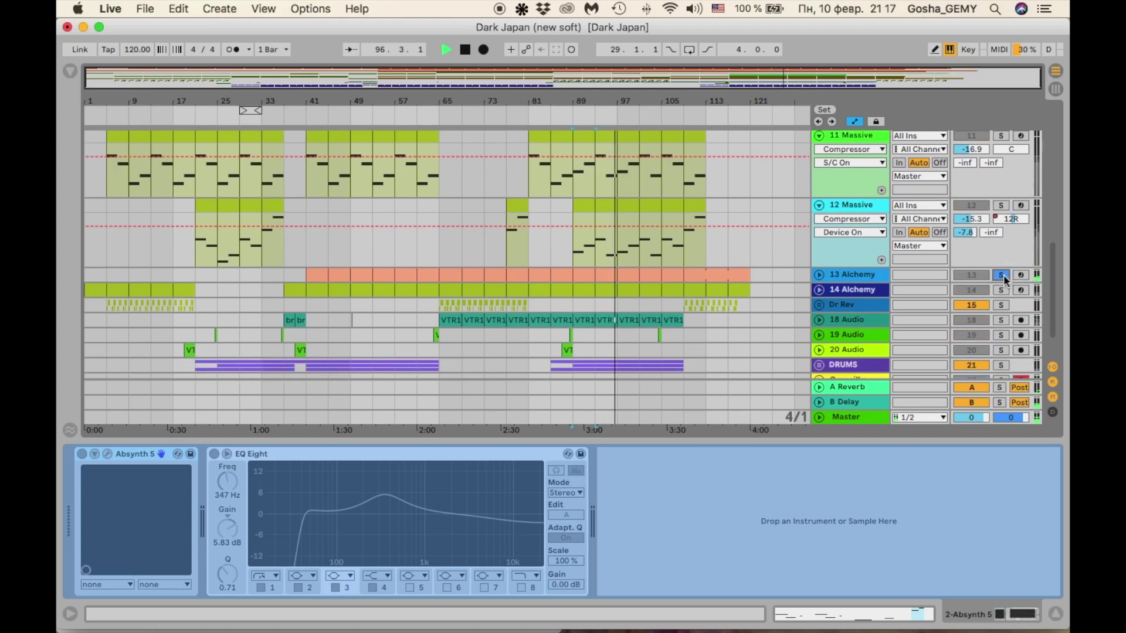
{"action": "left_click", "coordinate": [1002, 277]}
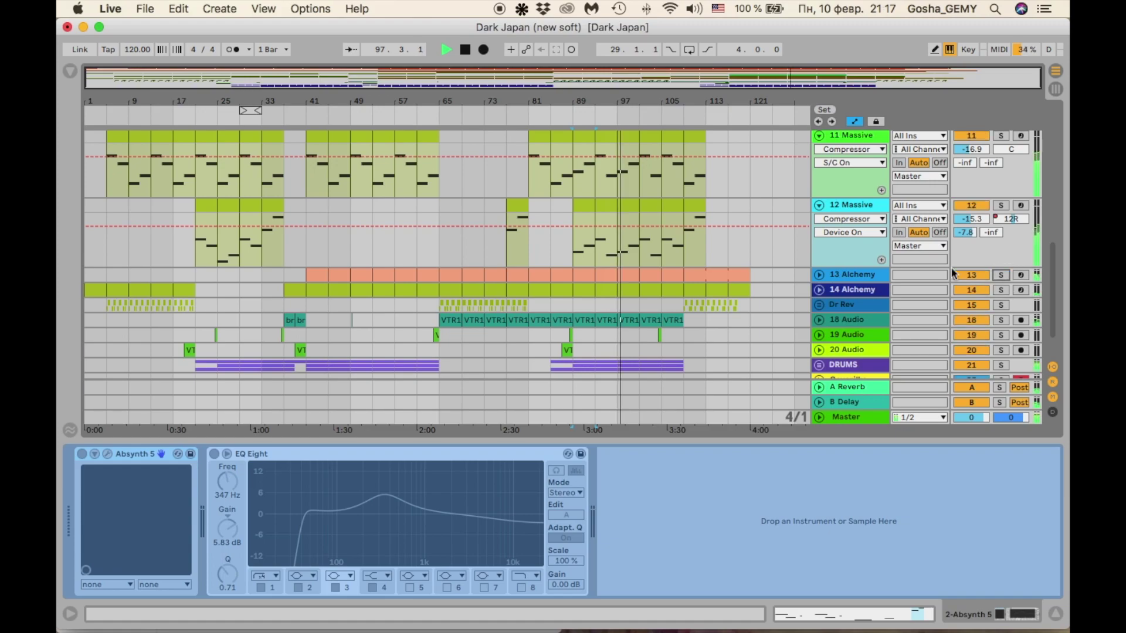
{"action": "scroll", "coordinate": [825, 265], "scroll_direction": "up", "scroll_amount": 5}
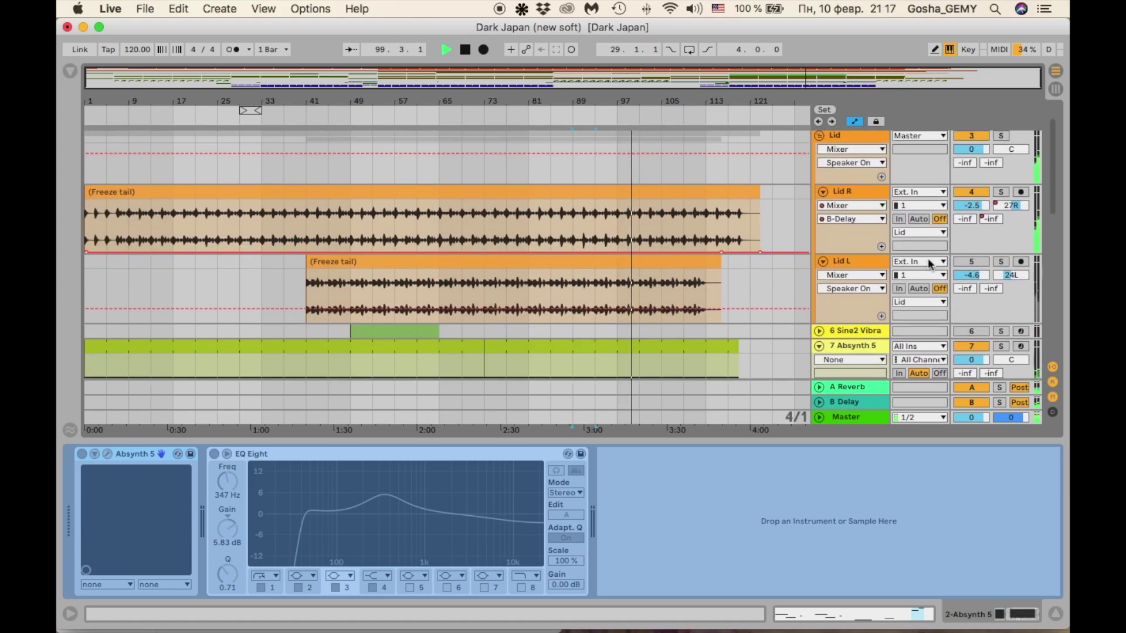
{"action": "left_click", "coordinate": [983, 262]}
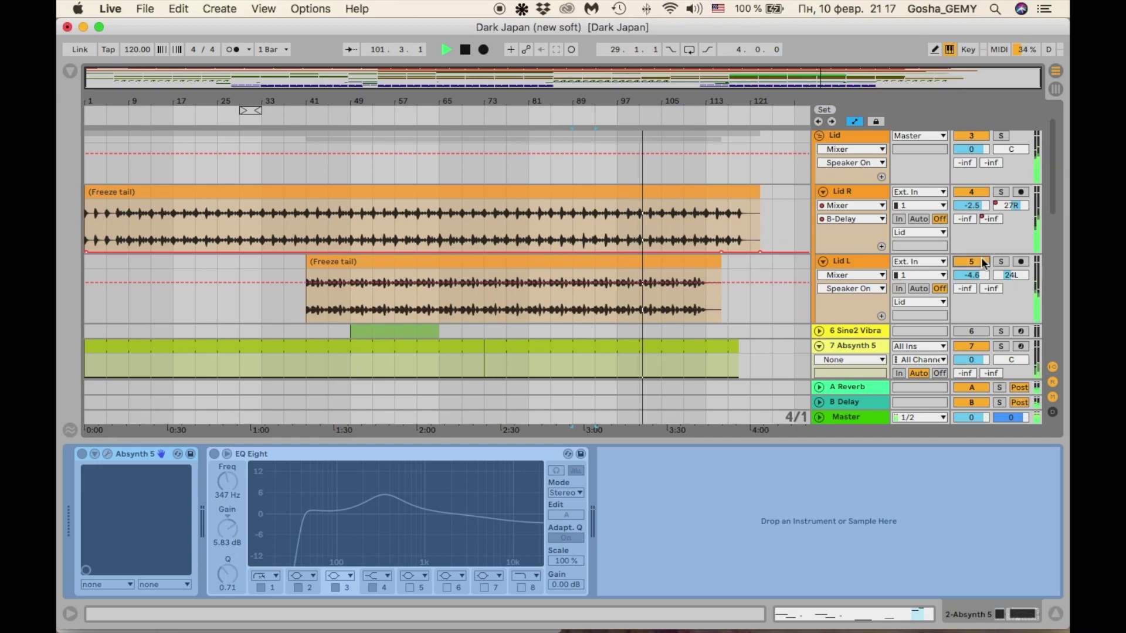
Show the device chains of Lid L, Lid R and 7 Absynth 5 during playback
{"action": "left_click", "coordinate": [866, 267]}
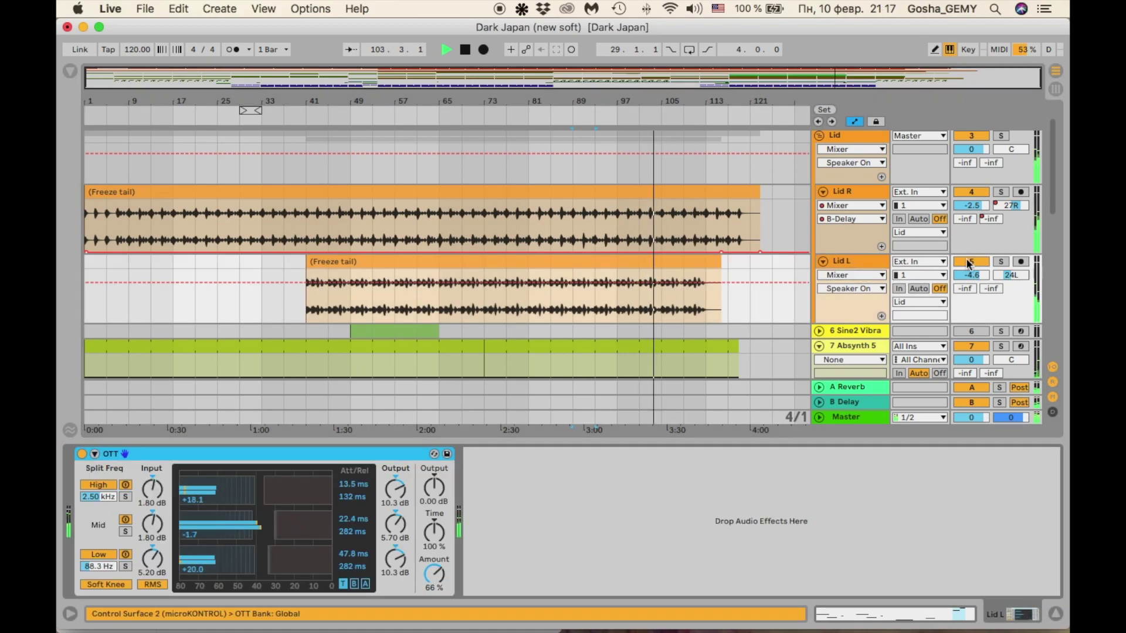
{"action": "left_click", "coordinate": [868, 194]}
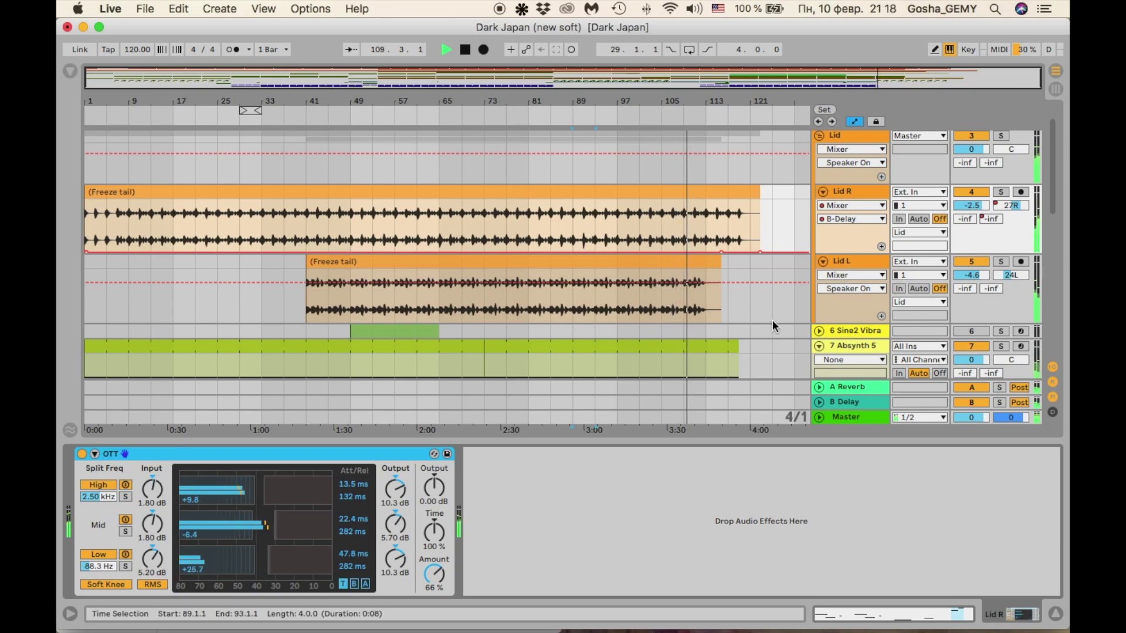
{"action": "left_click", "coordinate": [849, 346]}
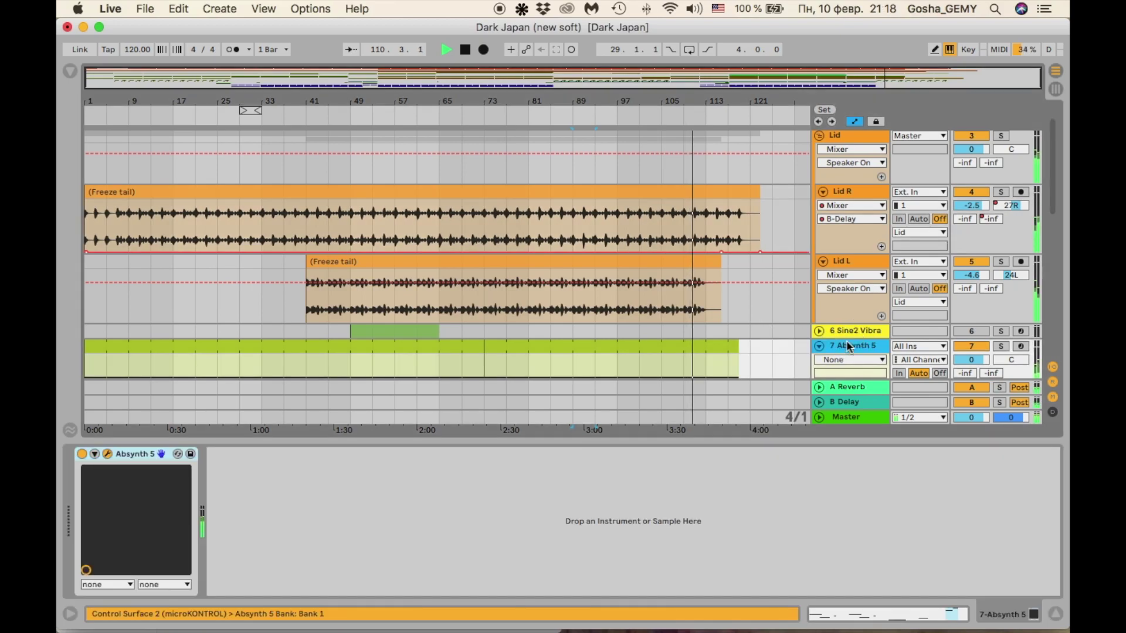
Unfold 13 Alchemy to view its MIDI clips during playback and fold the track again
{"action": "scroll", "coordinate": [722, 332], "scroll_direction": "down", "scroll_amount": 5}
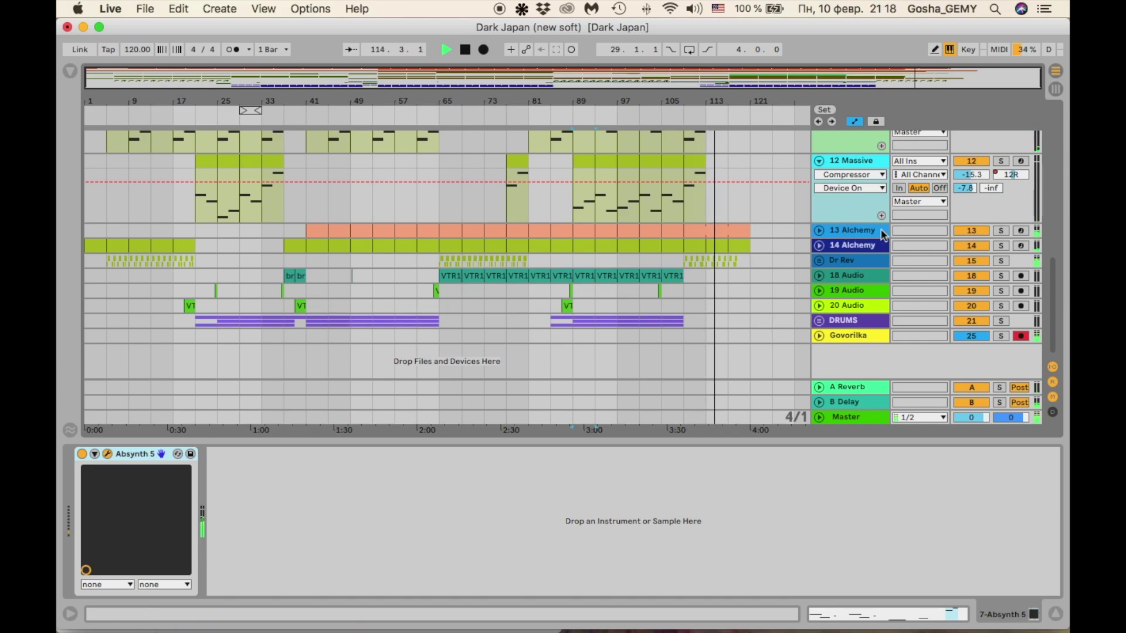
{"action": "left_click", "coordinate": [819, 231]}
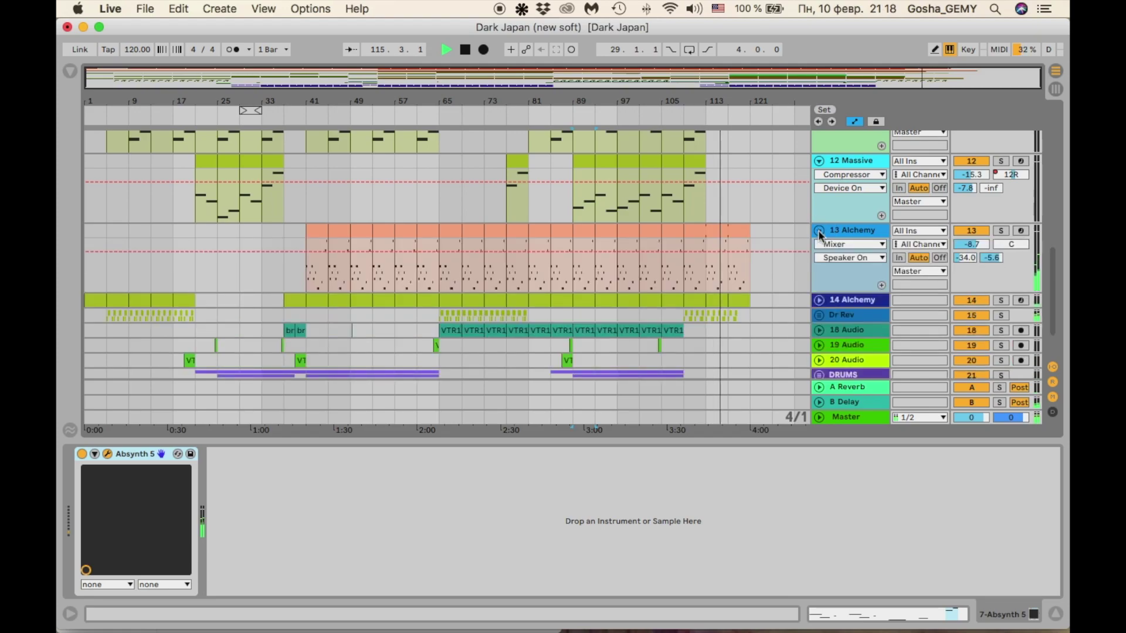
{"action": "left_click", "coordinate": [819, 230]}
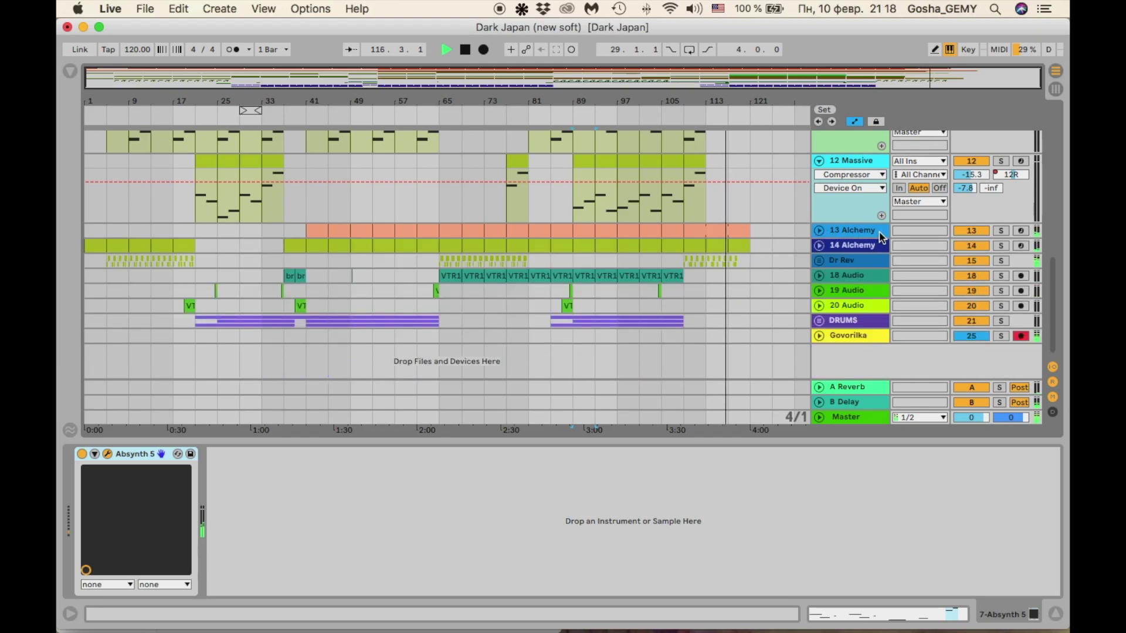